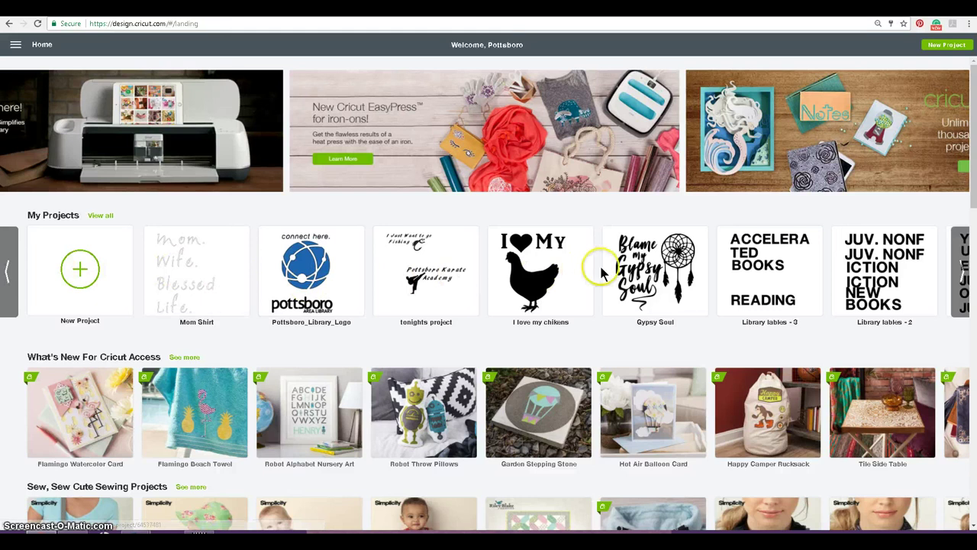
- Browse the saved projects under My Projects and cycle through the promotional banners on the home page
click(960, 272)
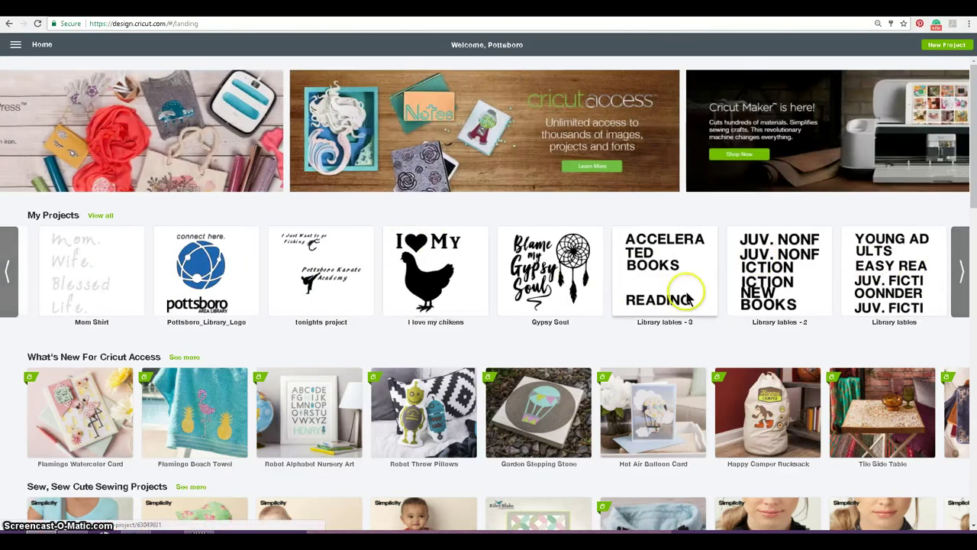
click(8, 271)
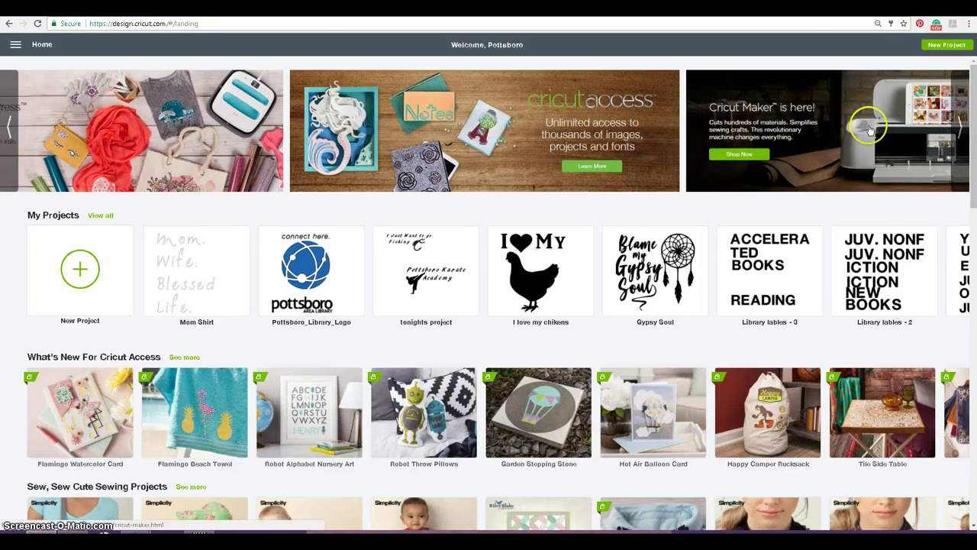
click(961, 131)
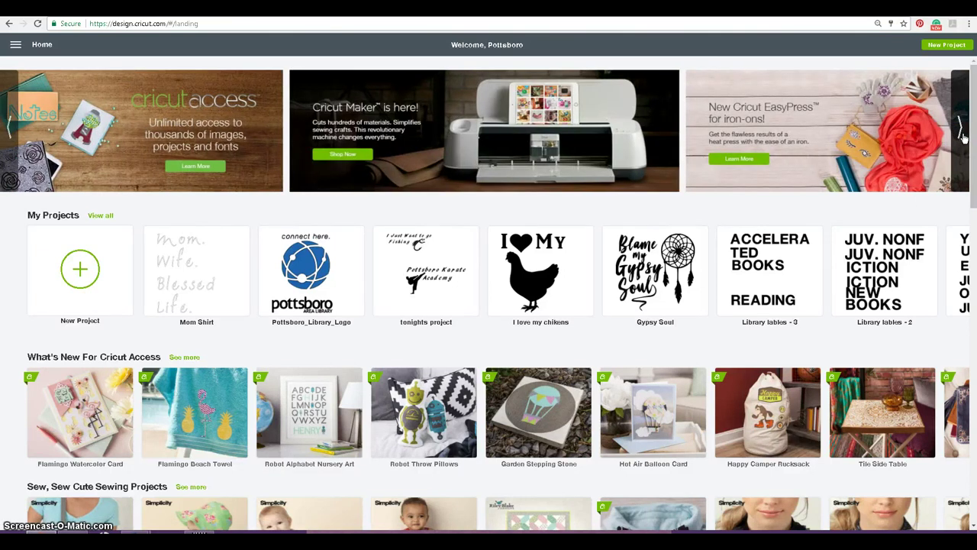
click(961, 132)
click(961, 132)
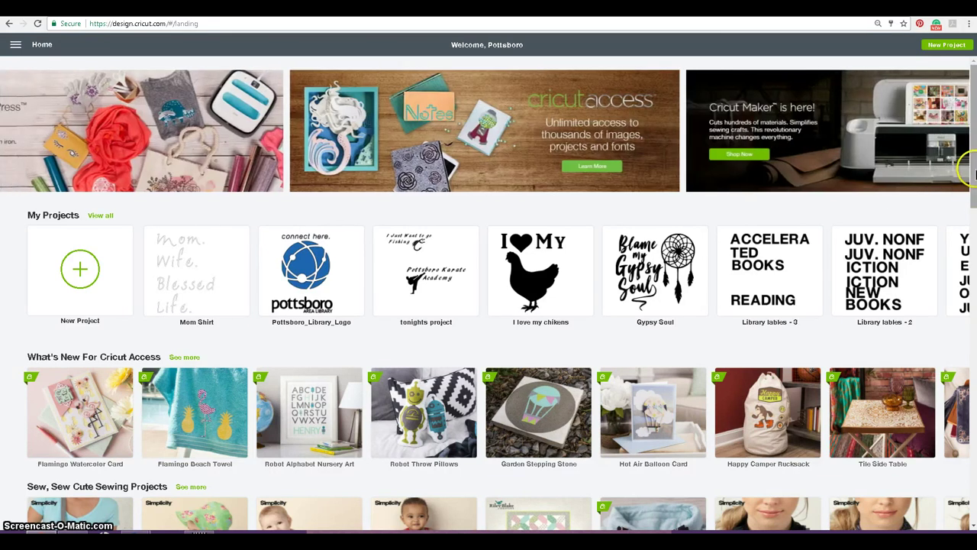
- Browse the Sew, Sew Cute Sewing Projects row through to its last project
drag(973, 197, 969, 248)
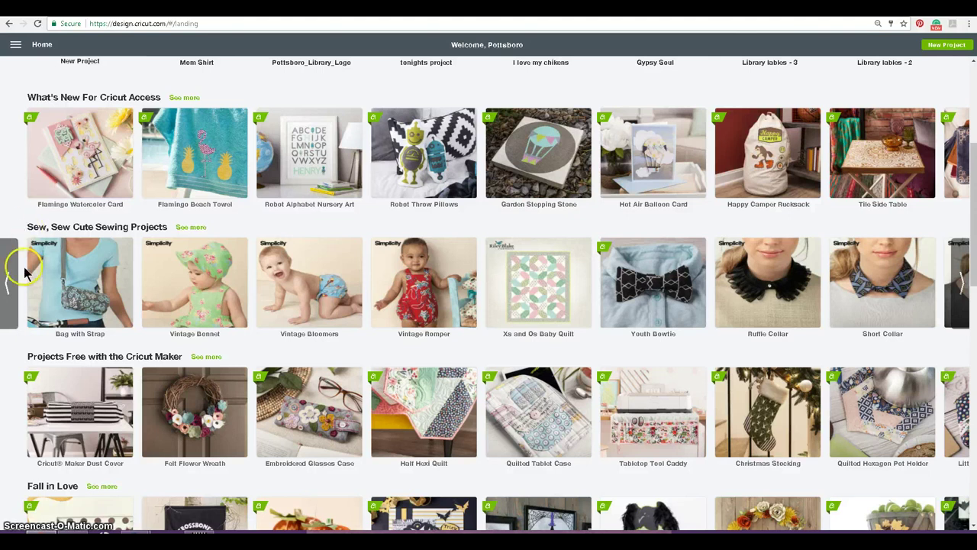
click(962, 282)
click(961, 283)
click(962, 283)
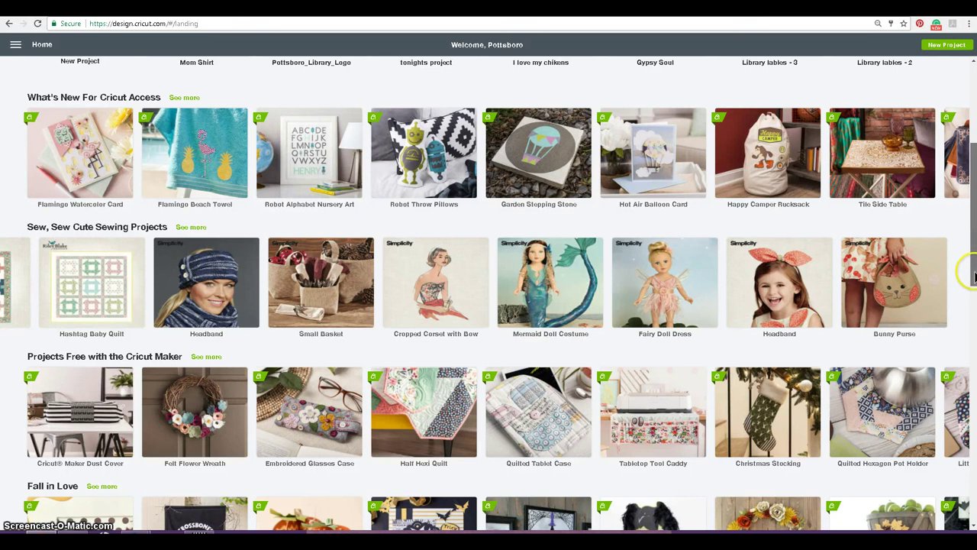
- Find the Fall in Love category further down the home page and browse its projects
scroll(971, 336, down, 1)
scroll(971, 336, down, 3)
scroll(969, 341, up, 1)
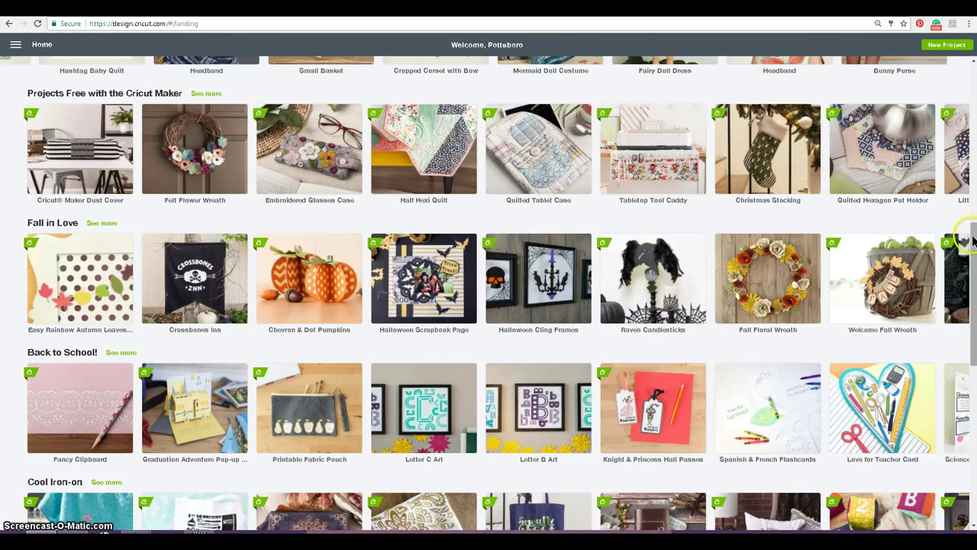
drag(973, 256, 973, 252)
scroll(973, 252, down, 1)
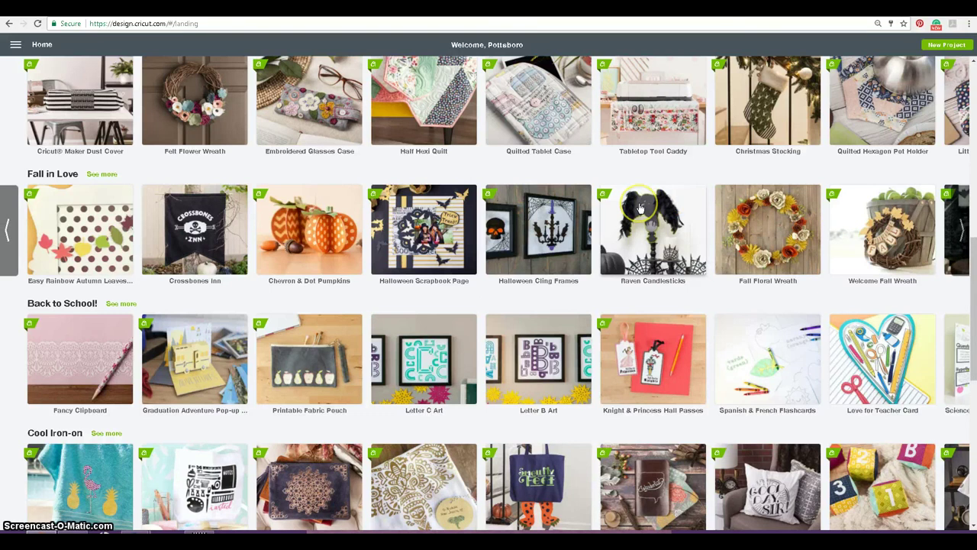
click(962, 227)
click(963, 235)
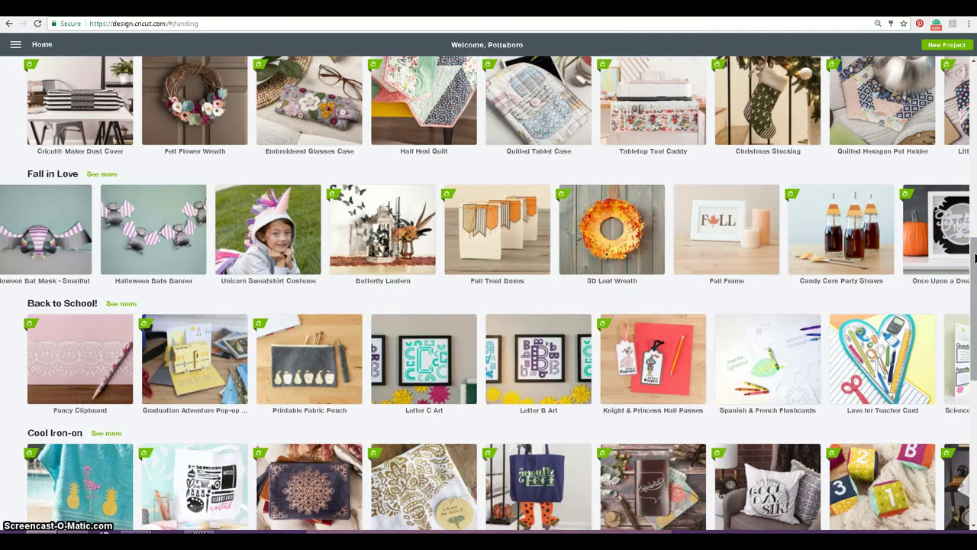
- Browse the Back to School! row through to its last project
drag(974, 265, 971, 298)
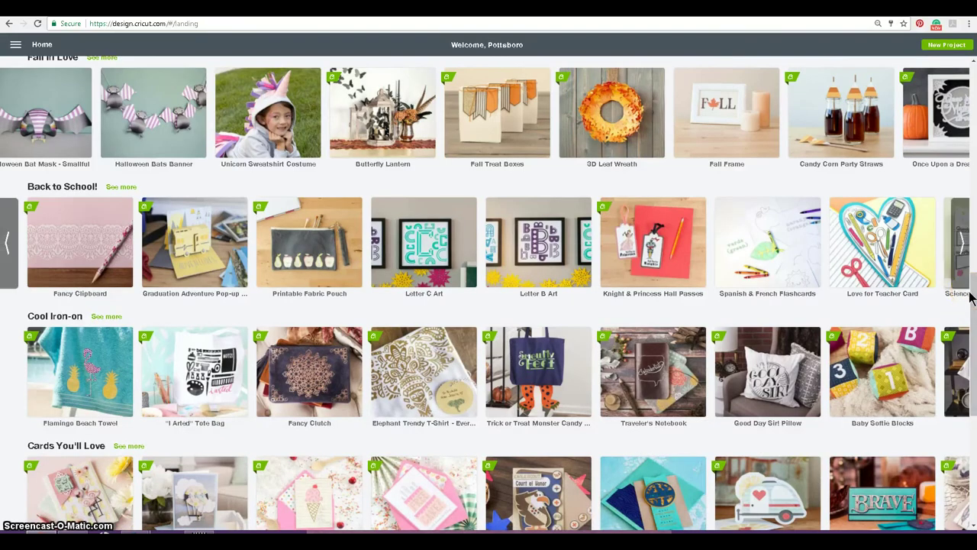
click(964, 246)
click(963, 246)
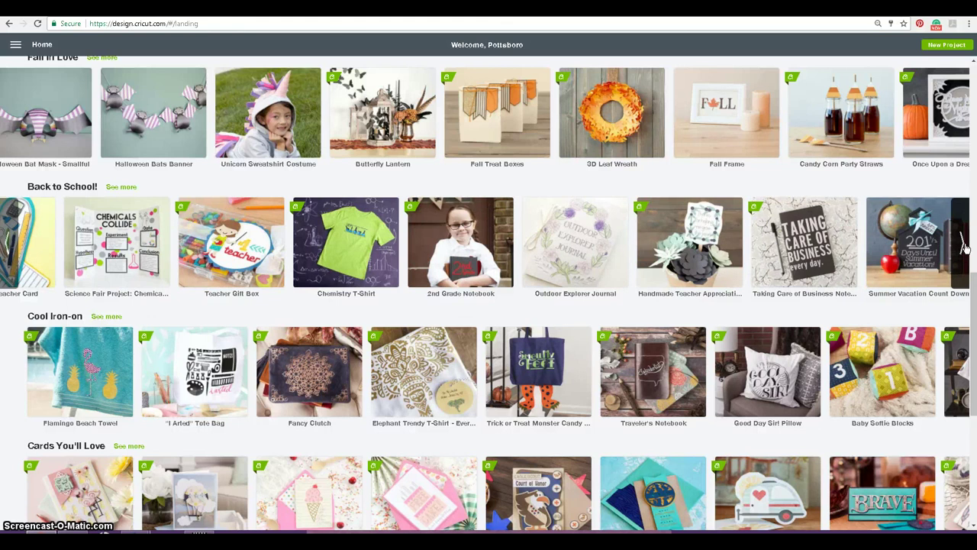
click(963, 246)
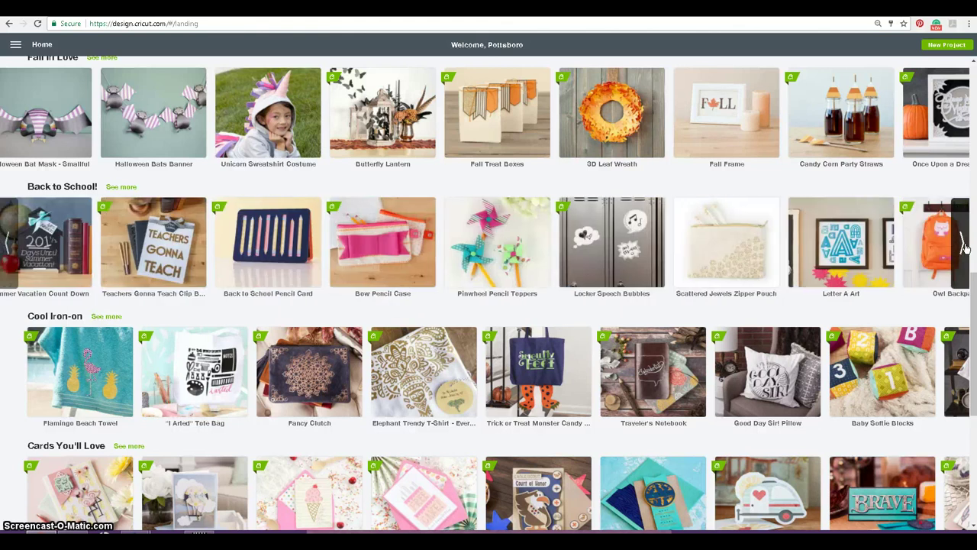
click(963, 246)
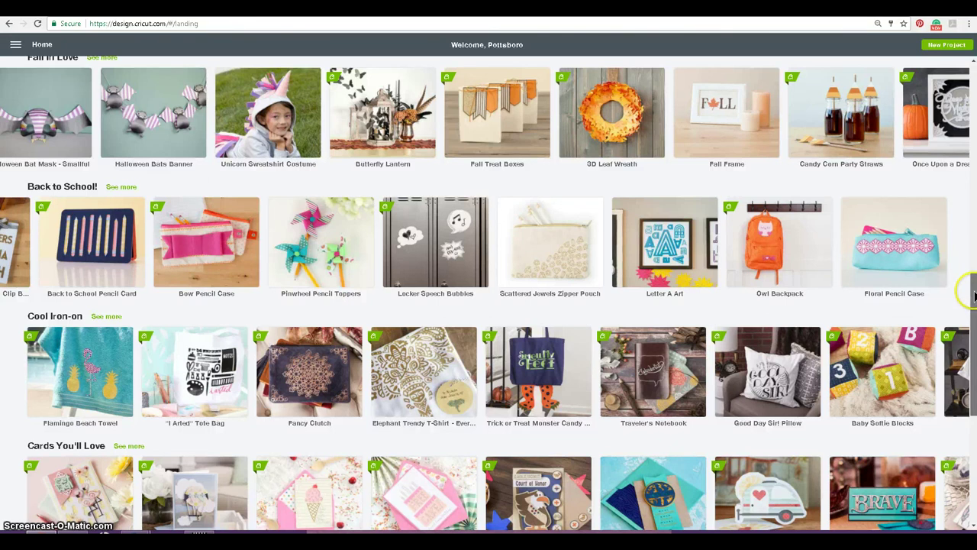
- Open the "It's So Good to be Home" project from the Fun with Vinyl category and view all its photos
scroll(973, 296, down, 1)
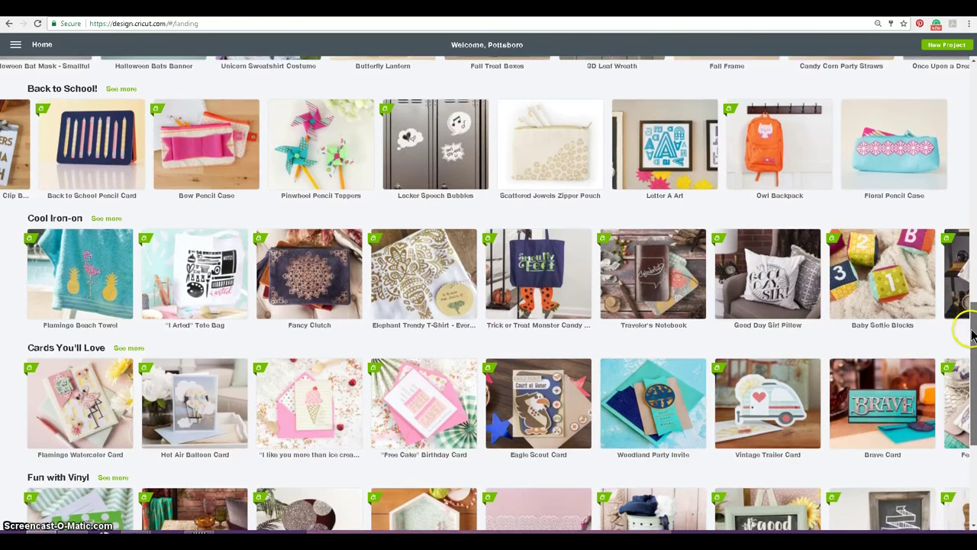
scroll(973, 334, down, 1)
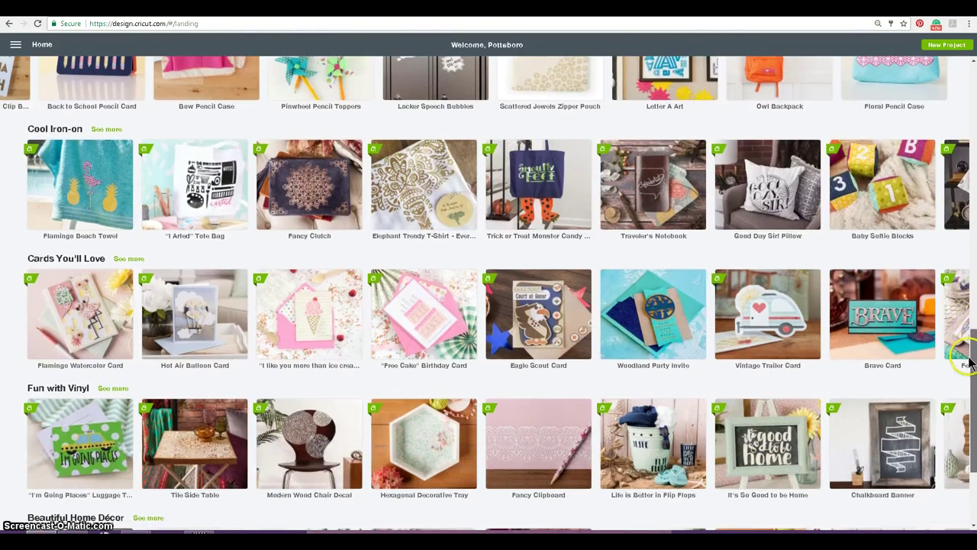
scroll(971, 358, down, 2)
scroll(966, 389, down, 1)
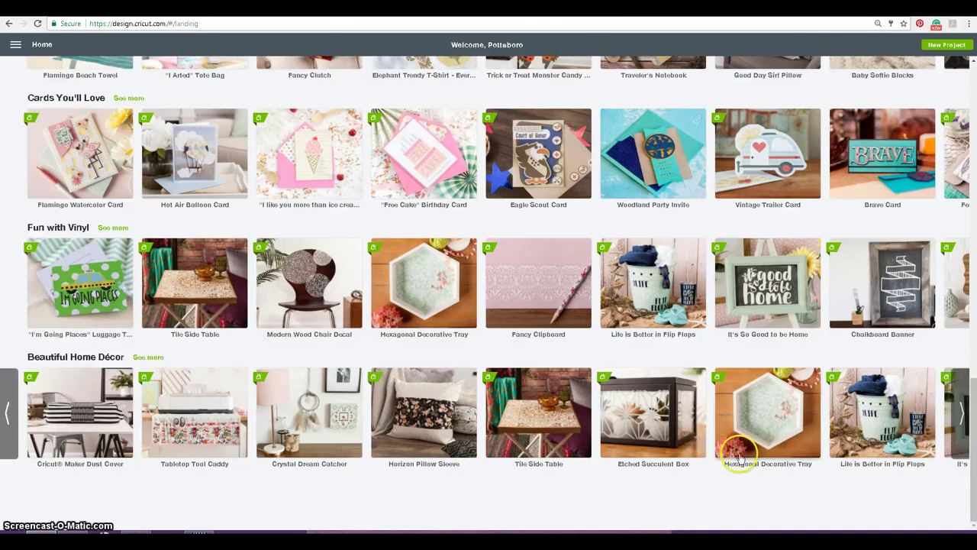
click(773, 273)
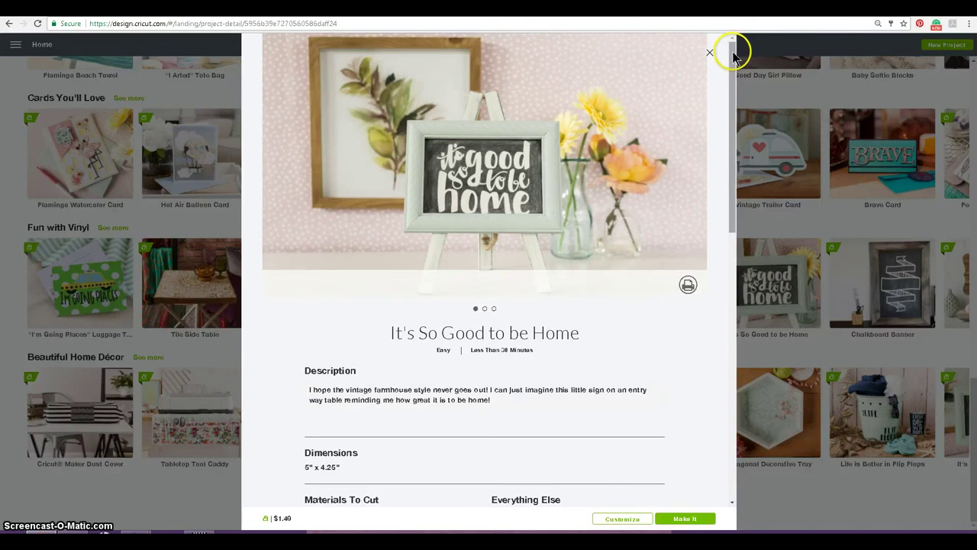
mouse_move(450, 172)
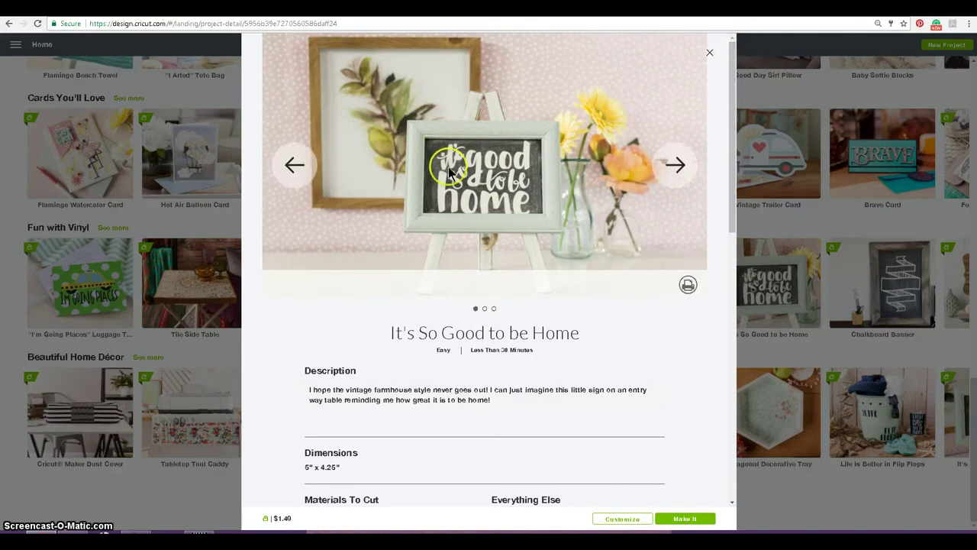
click(675, 164)
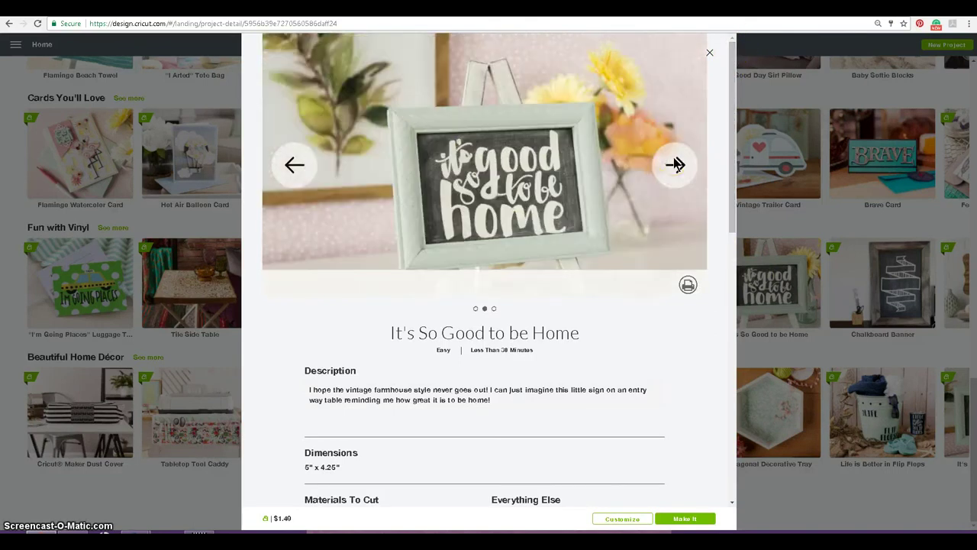
click(675, 164)
click(674, 164)
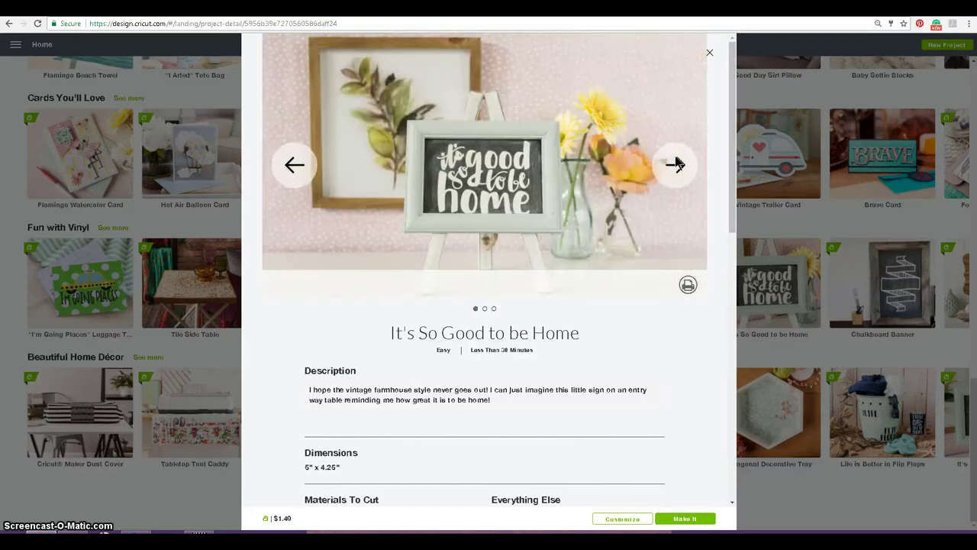
- Read through the project's dimensions, materials, preparation, cutting and assembly instructions, and the images and fonts used
scroll(726, 174, down, 3)
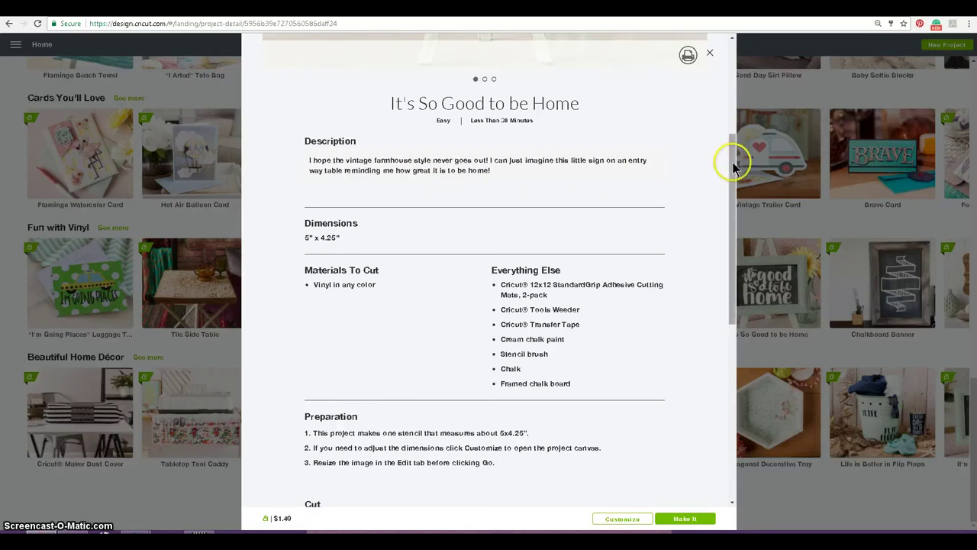
drag(732, 167, 726, 205)
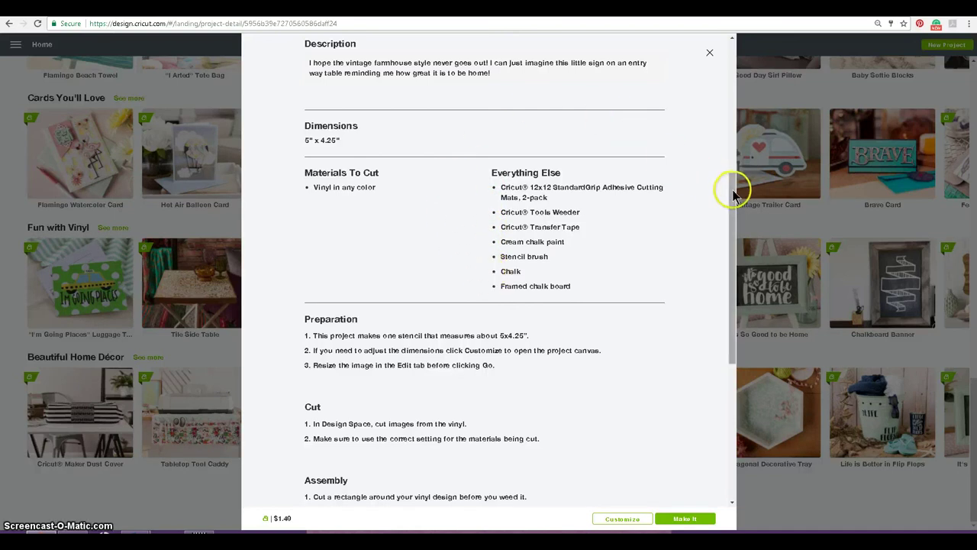
drag(733, 196, 727, 258)
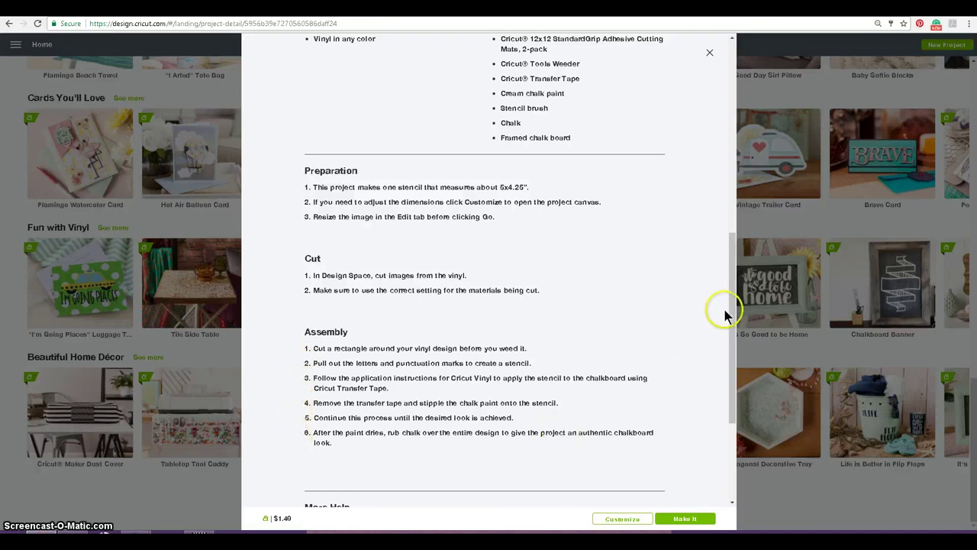
drag(733, 306, 727, 405)
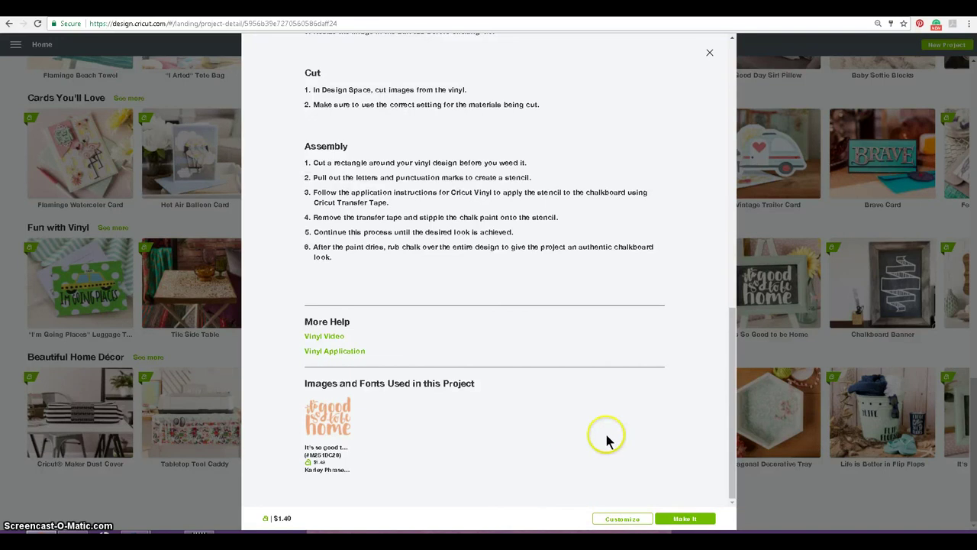
drag(732, 393, 748, 66)
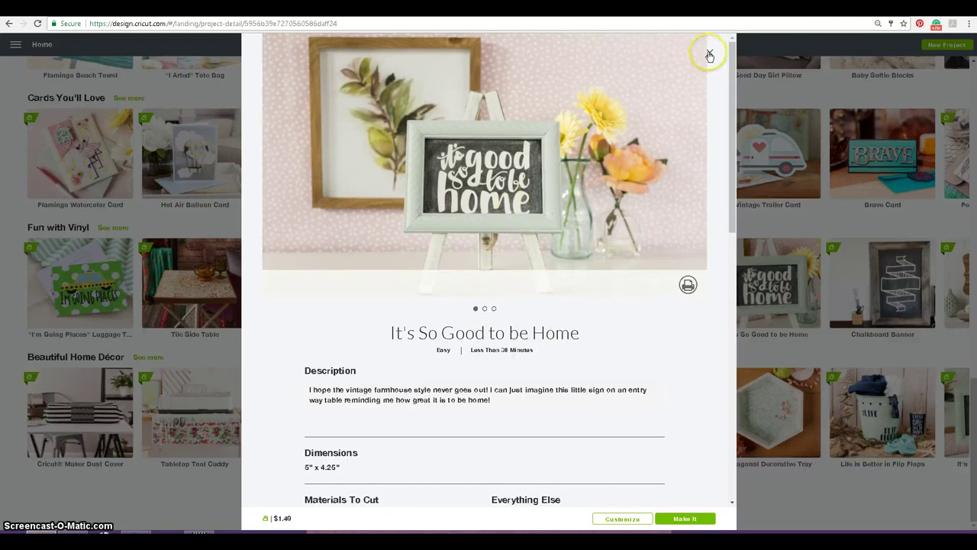
- Close the "It's So Good to be Home" project details and return to the start of the home page
click(686, 286)
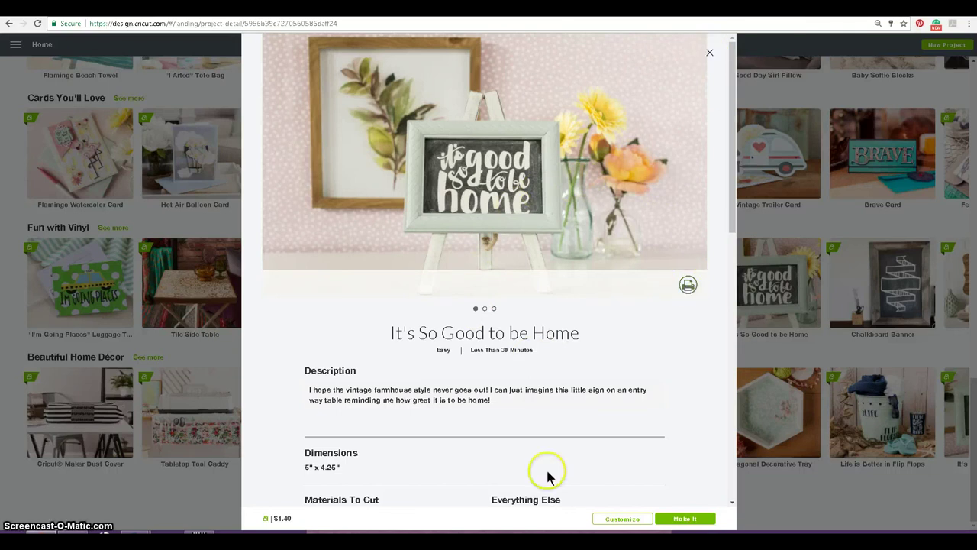
click(709, 55)
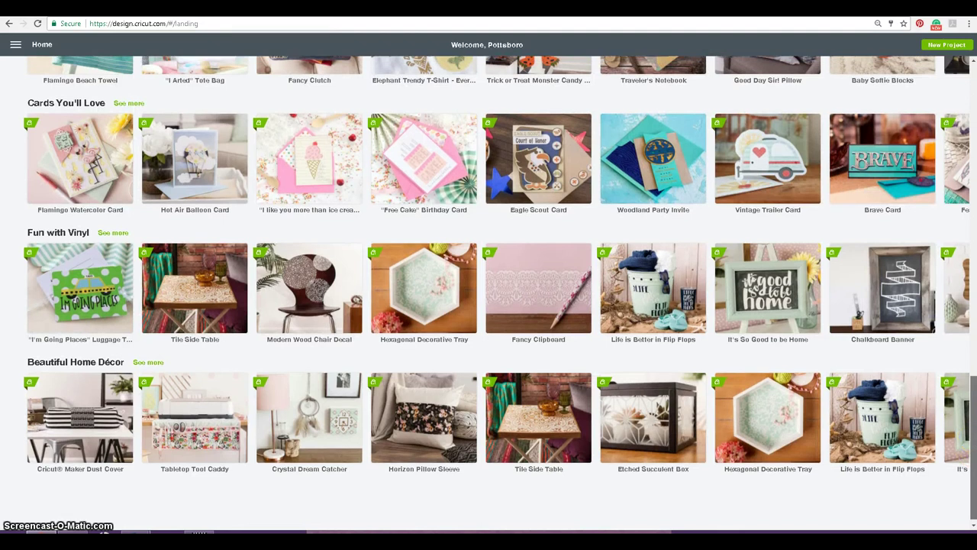
drag(974, 451, 974, 80)
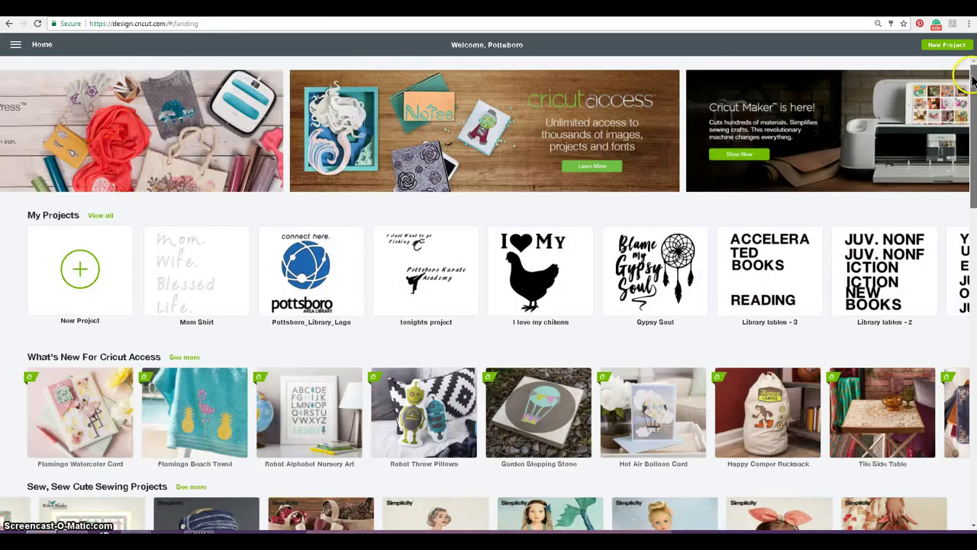
- Review the main menu options, including Print then Cut Calibration, Link Cartridges, Cricut Access and Settings, and return to the home page
click(16, 45)
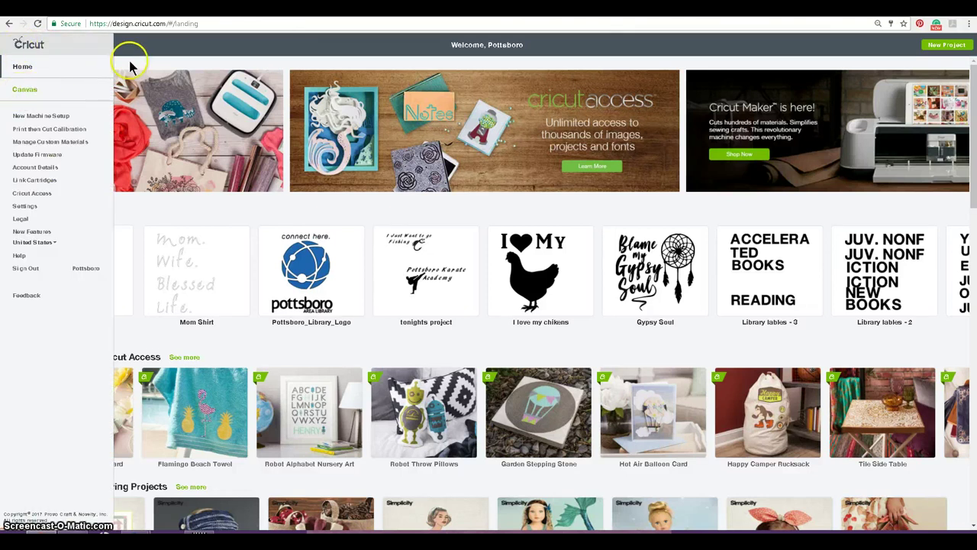
click(148, 43)
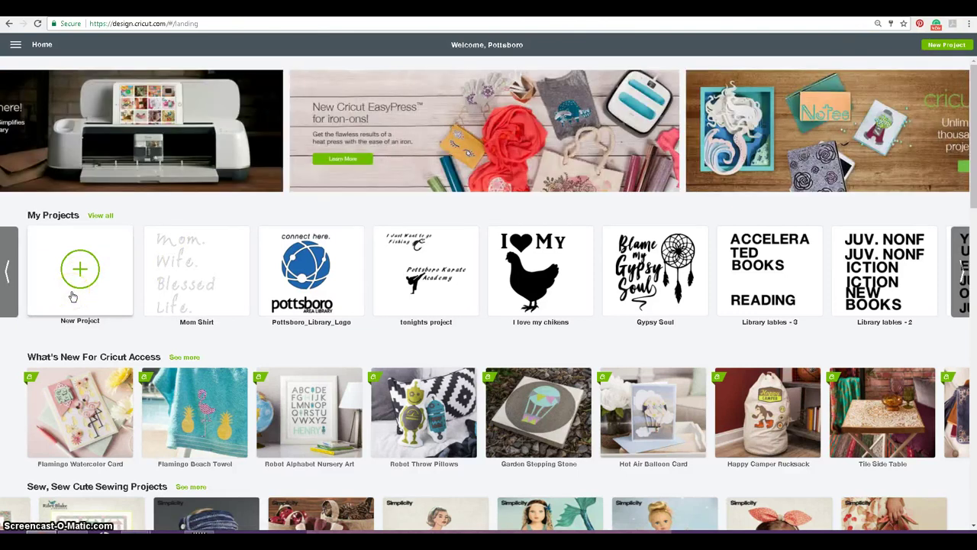
click(76, 267)
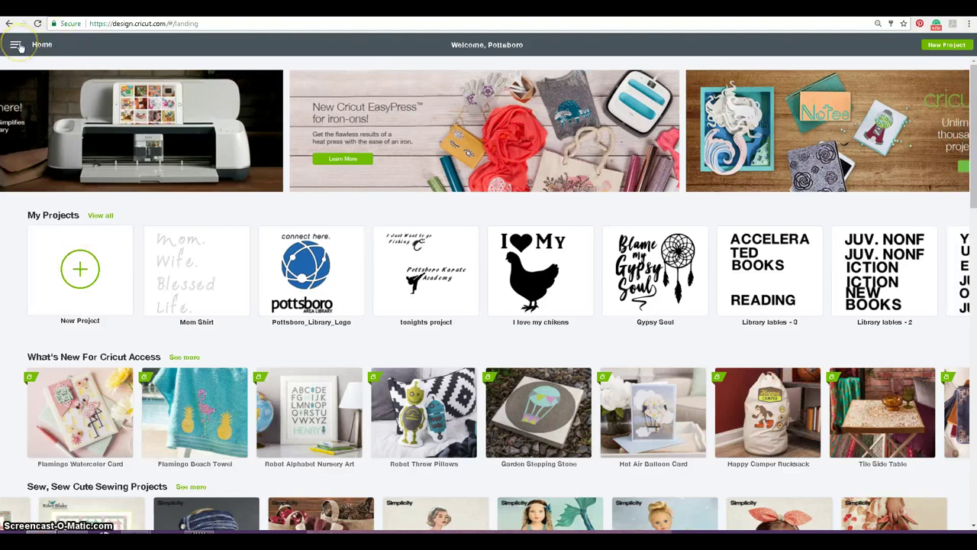
click(15, 45)
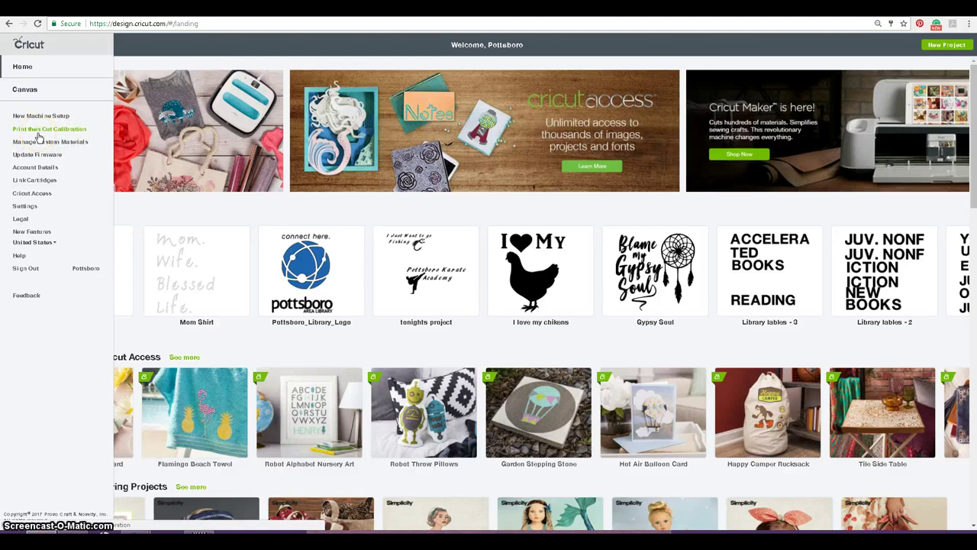
click(64, 131)
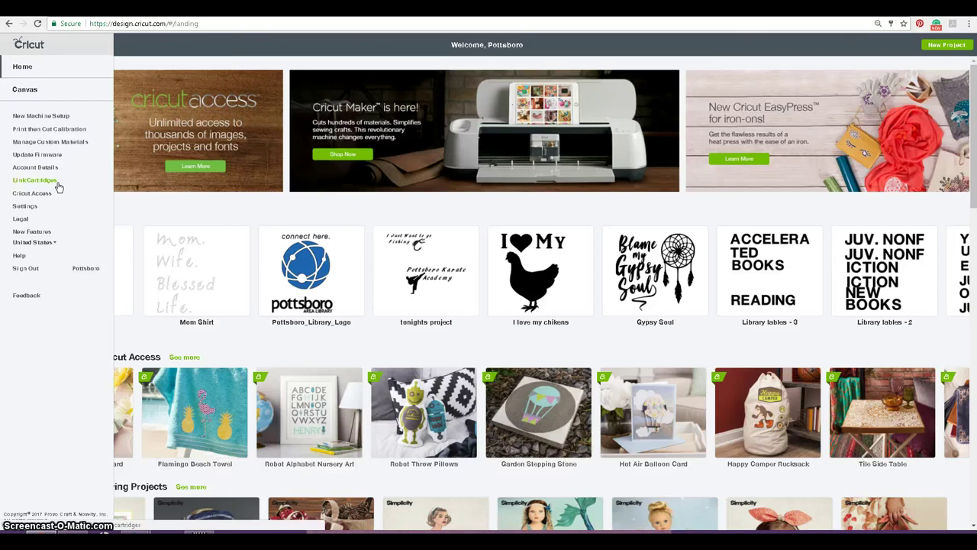
click(47, 194)
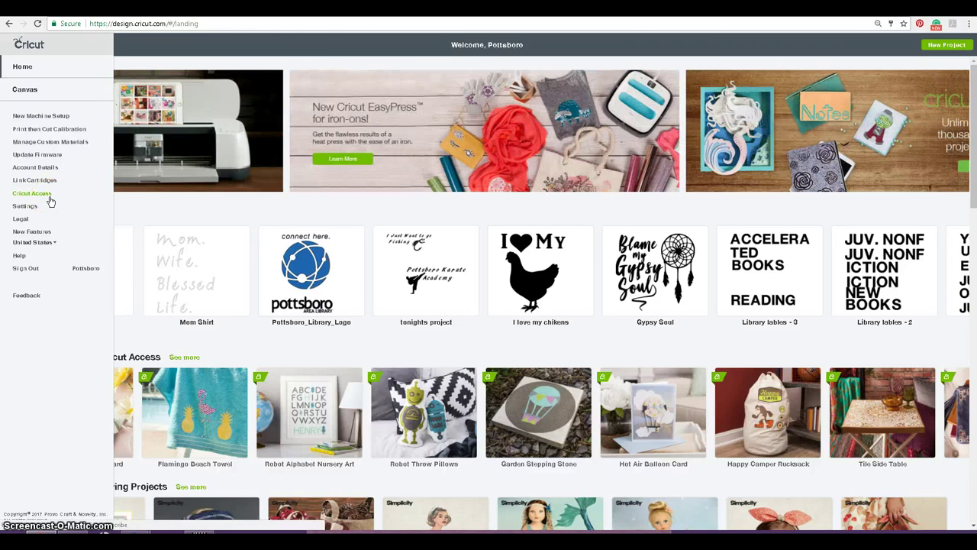
click(47, 195)
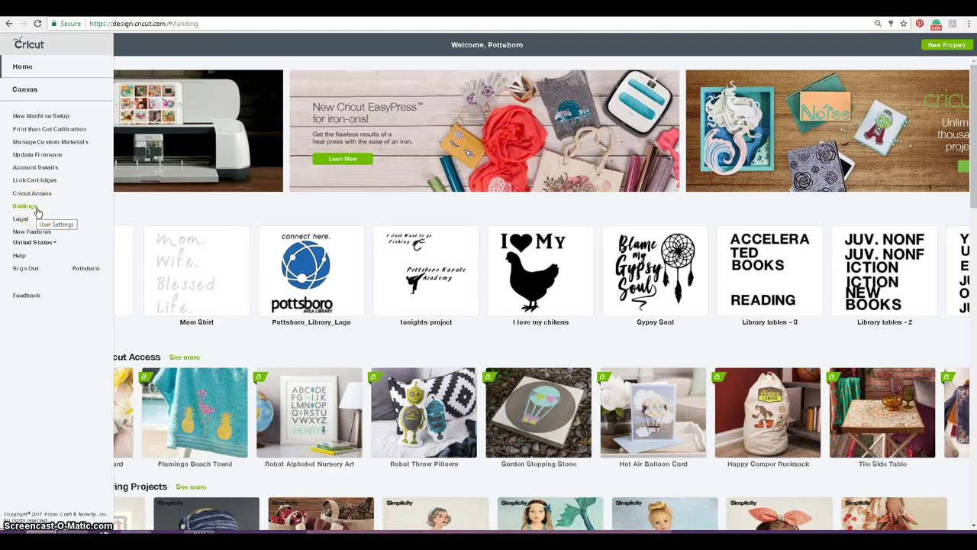
click(34, 246)
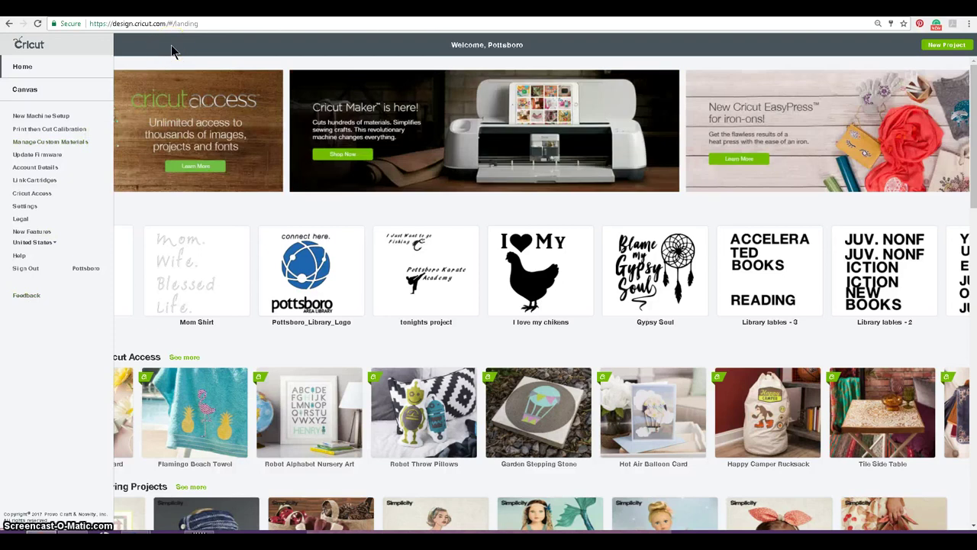
click(171, 45)
click(23, 48)
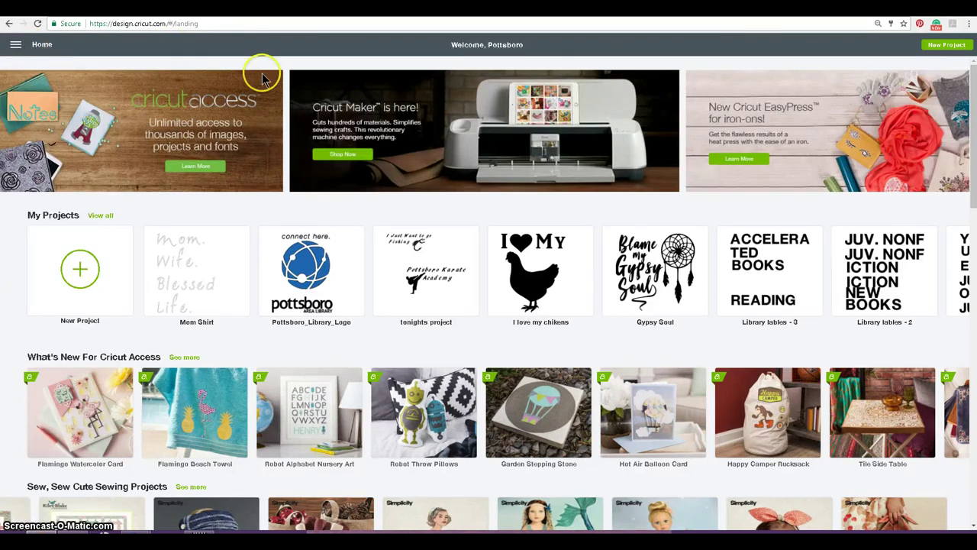
- Start a new project and browse the ready-made projects under All Categories, returning to the start of the list
click(87, 266)
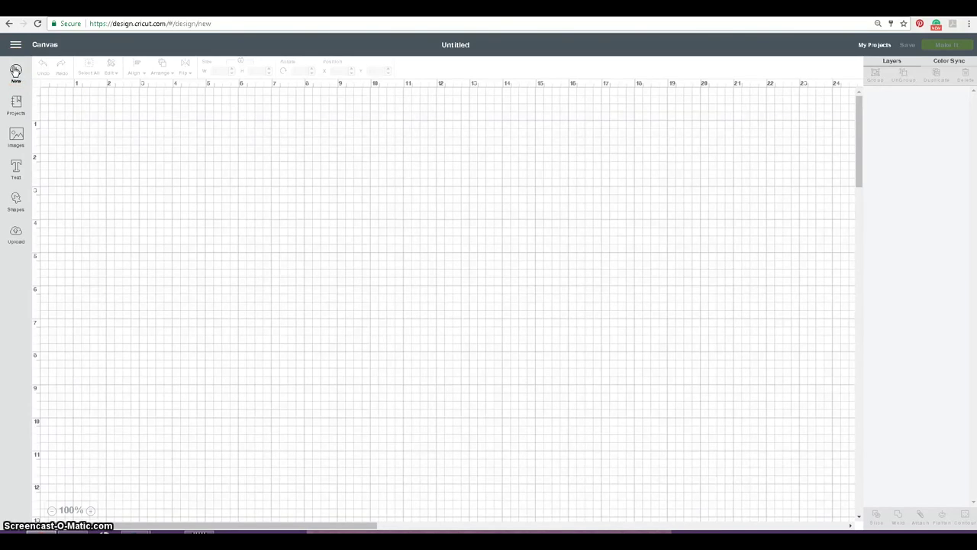
click(15, 96)
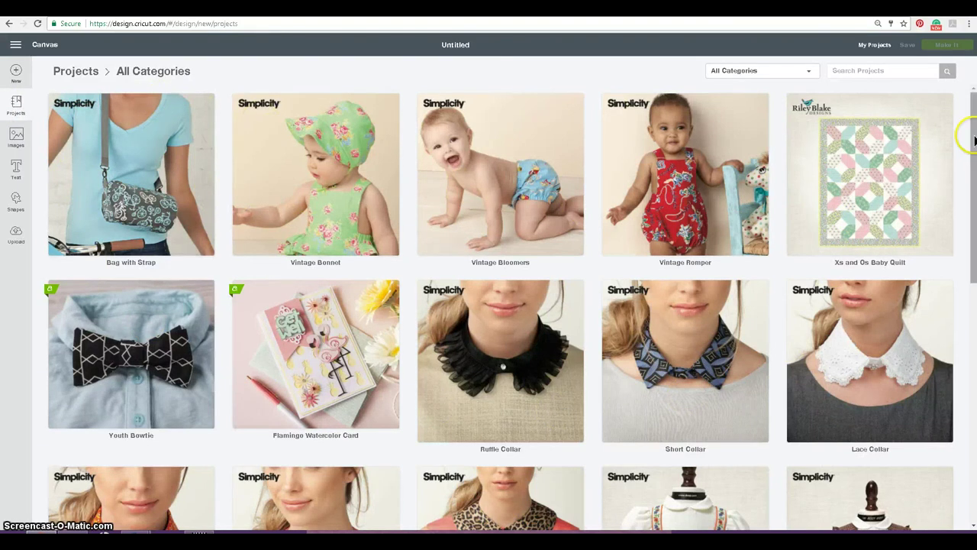
drag(972, 135, 967, 316)
drag(966, 355, 960, 432)
scroll(960, 432, down, 9)
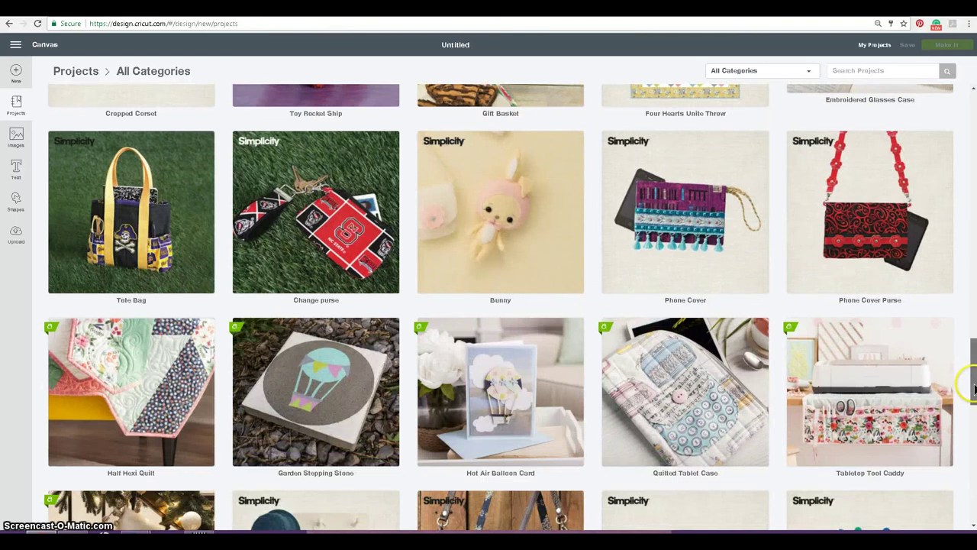
scroll(974, 387, down, 5)
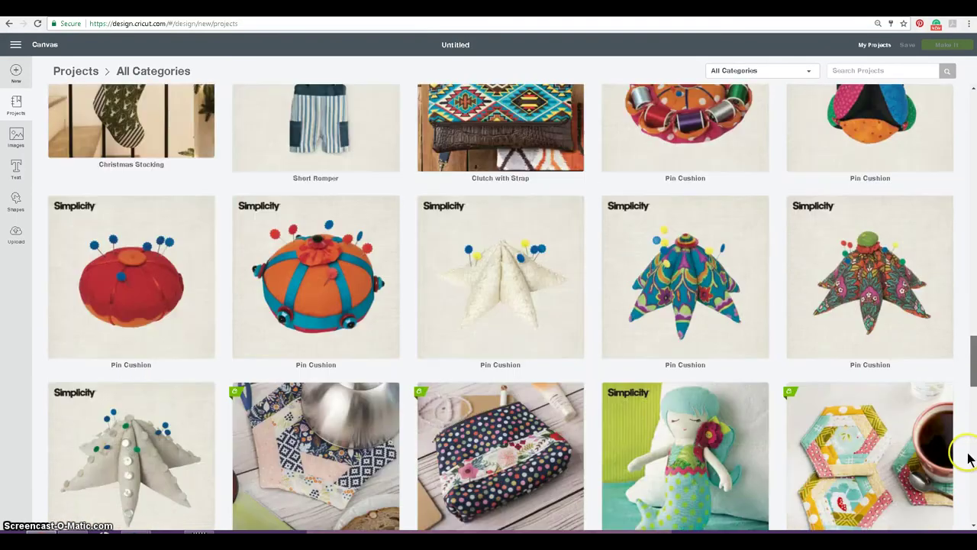
drag(973, 366, 974, 296)
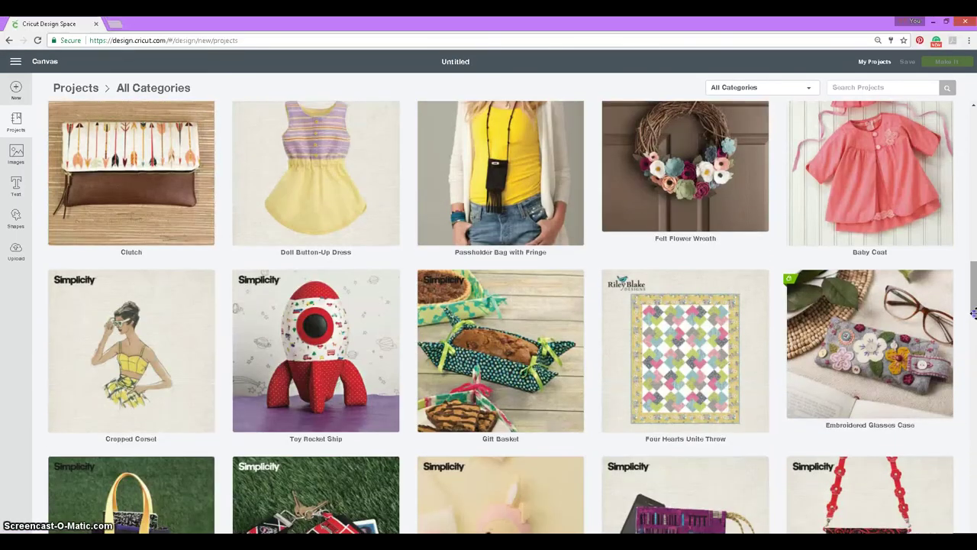
click(974, 114)
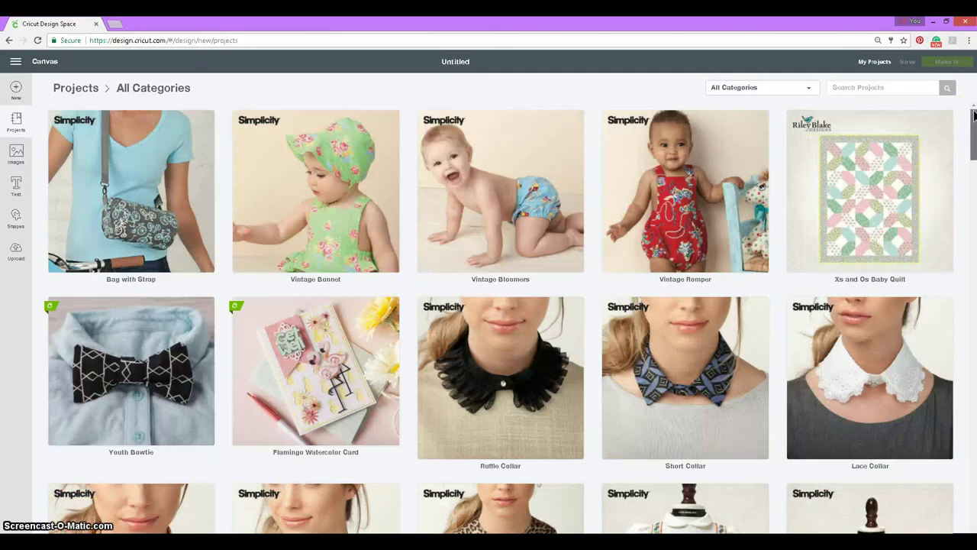
- View the My Projects, Featured Projects and Cricut Access project categories in turn
click(809, 95)
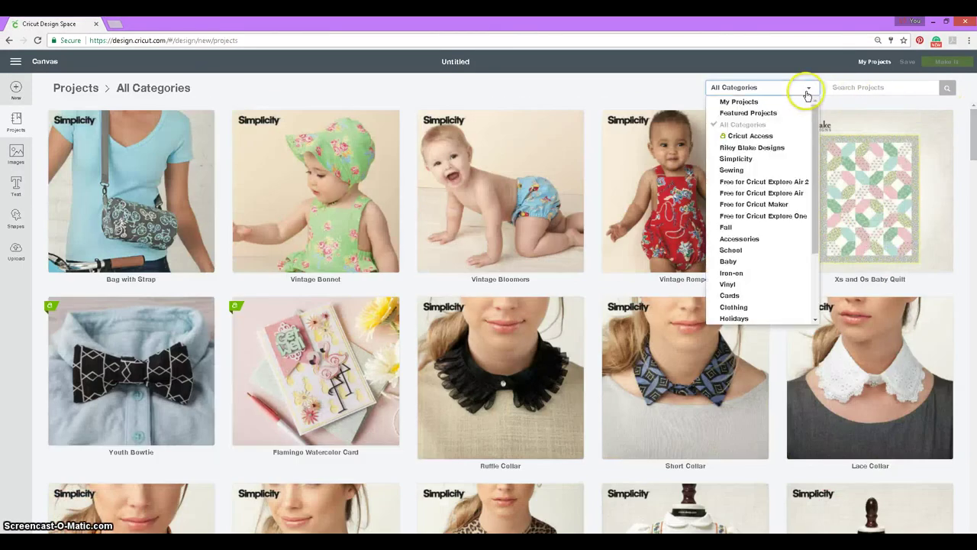
click(741, 103)
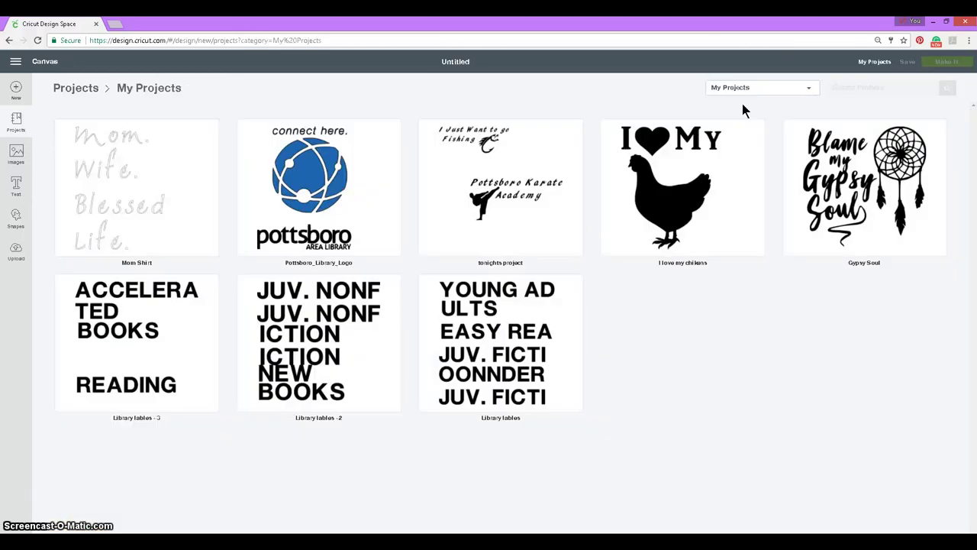
click(810, 89)
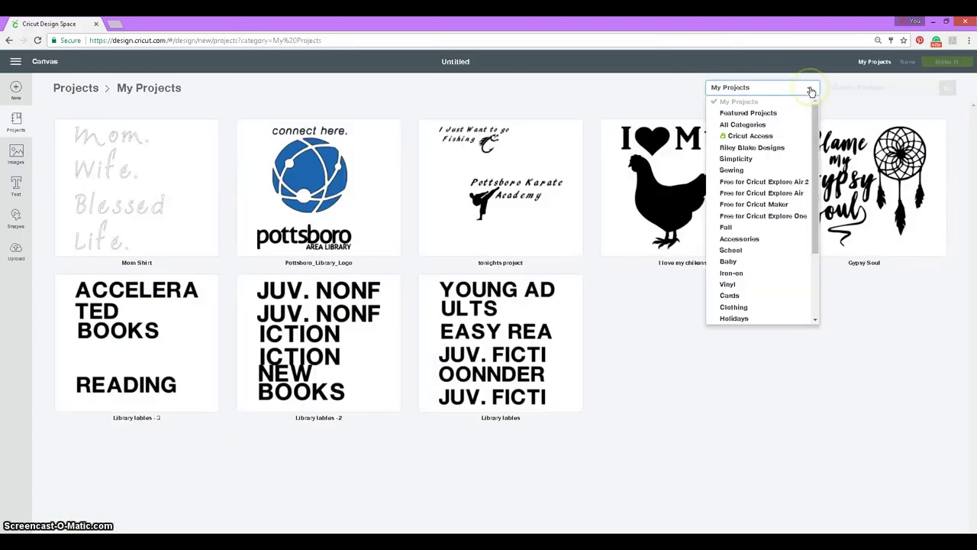
click(745, 114)
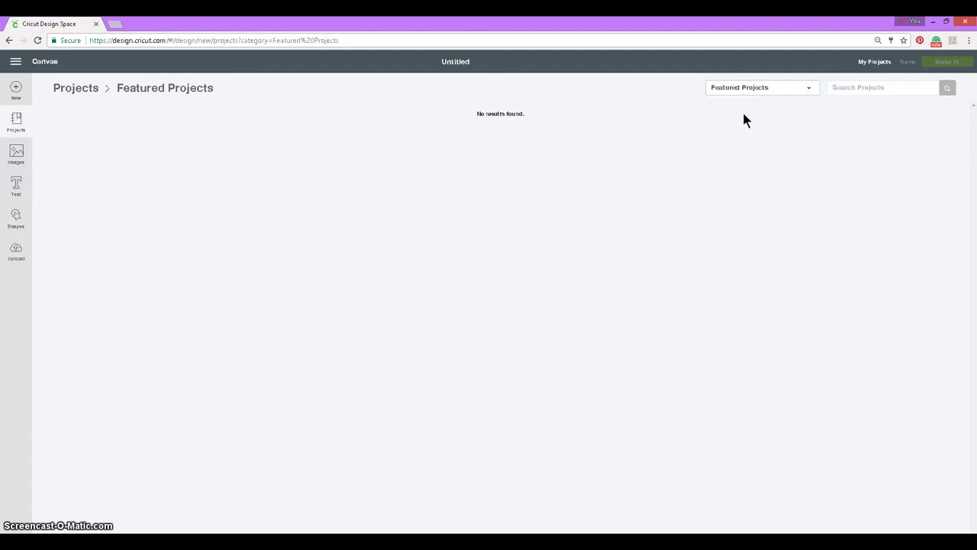
click(812, 90)
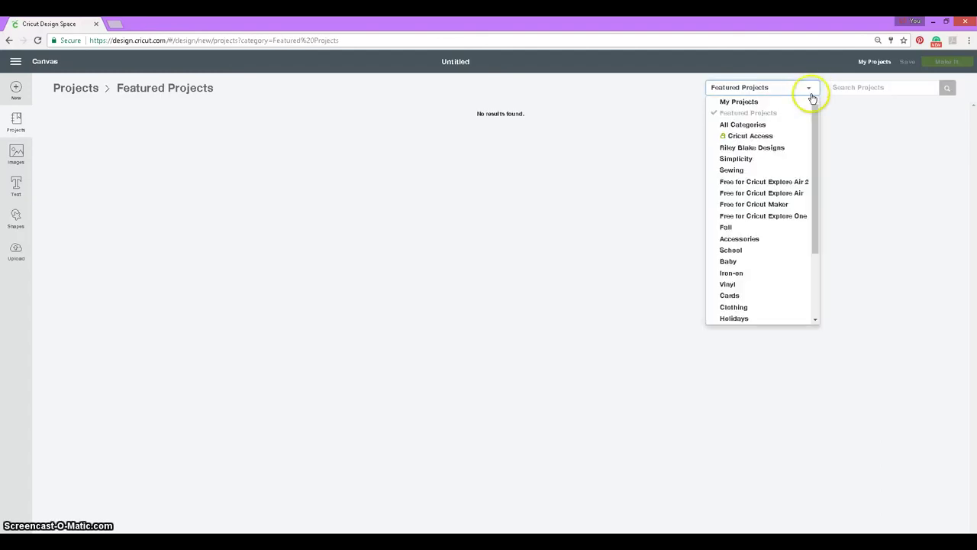
click(750, 136)
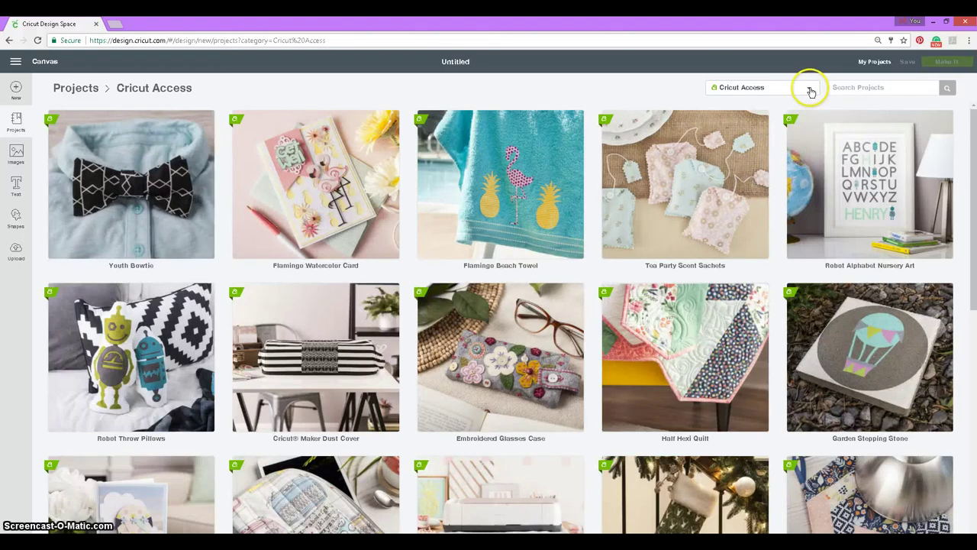
- View the My Projects category again and return the project filter to All Categories
click(811, 91)
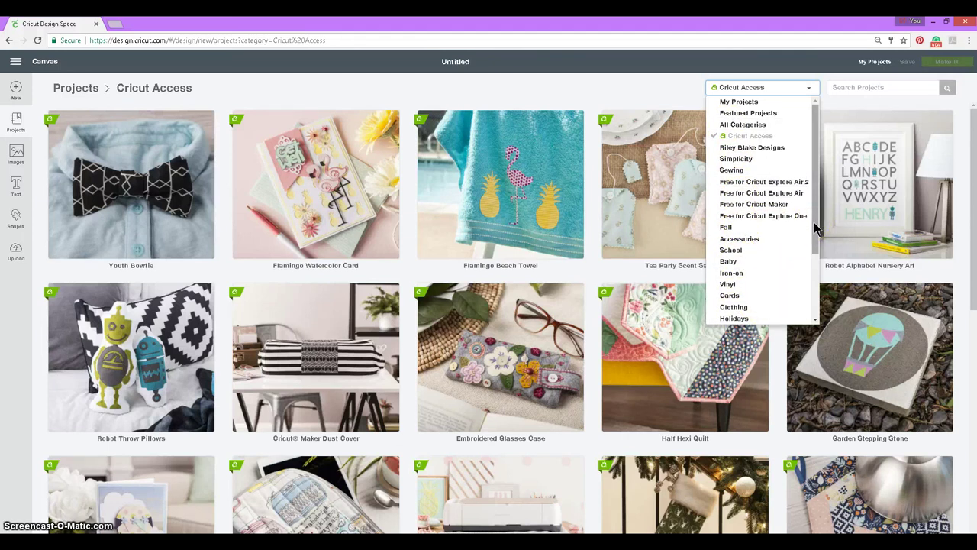
click(752, 104)
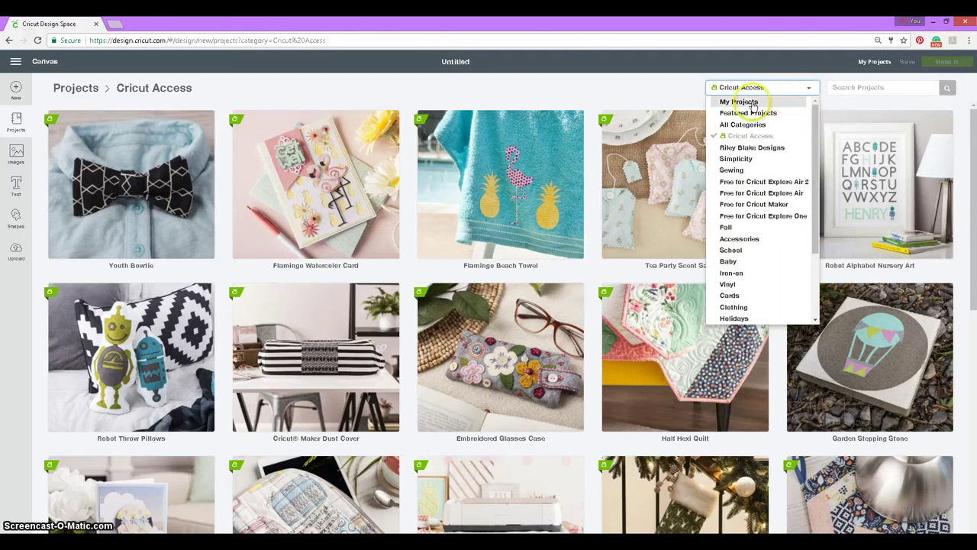
click(806, 88)
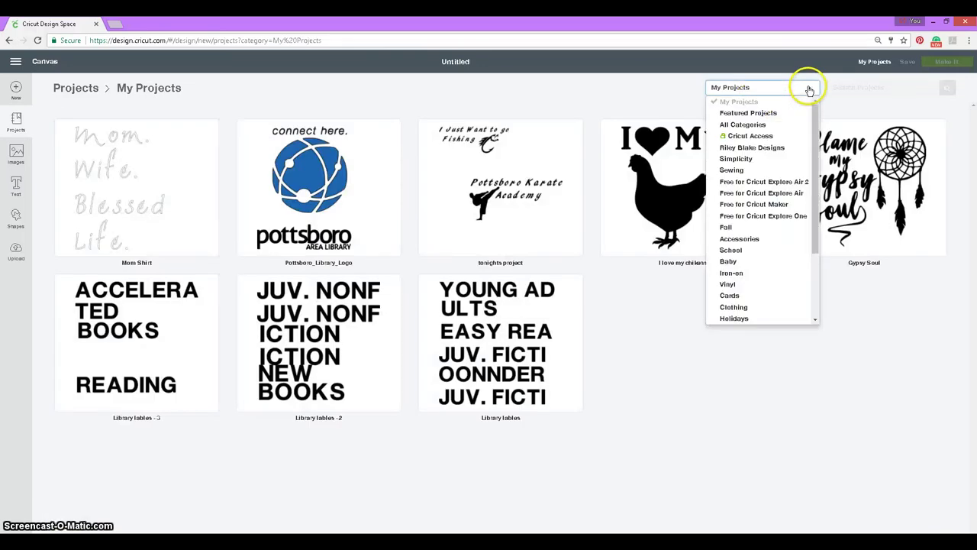
click(753, 125)
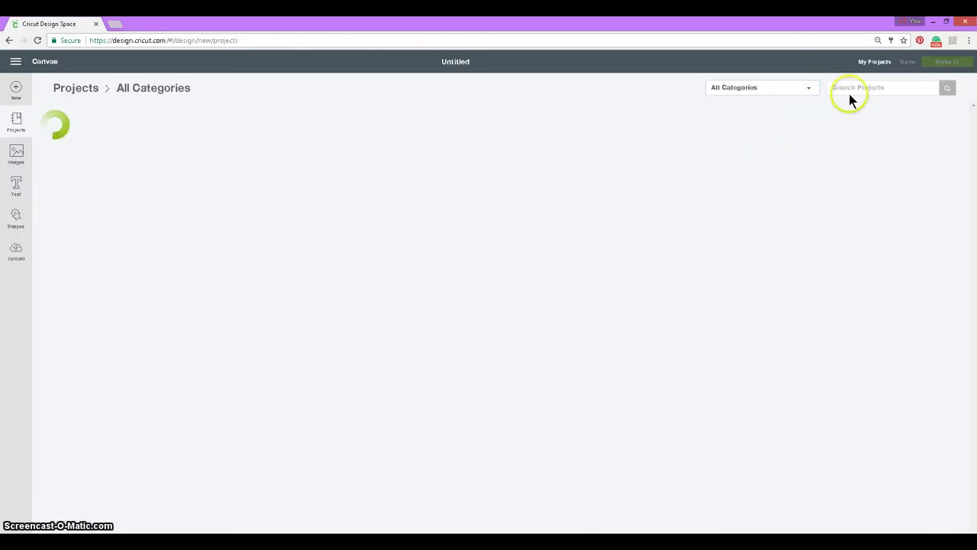
- Search the projects in All Categories for "Disney"
click(856, 85)
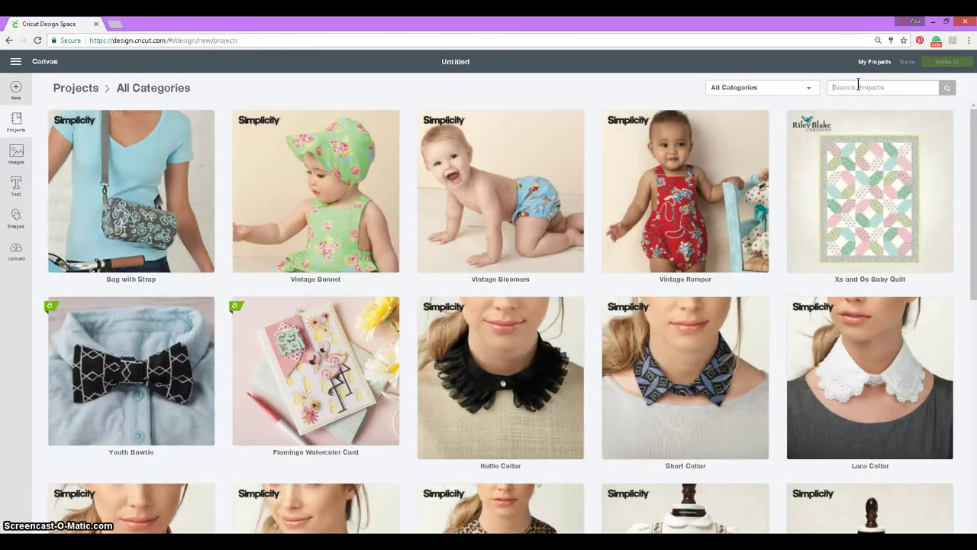
text(Disn)
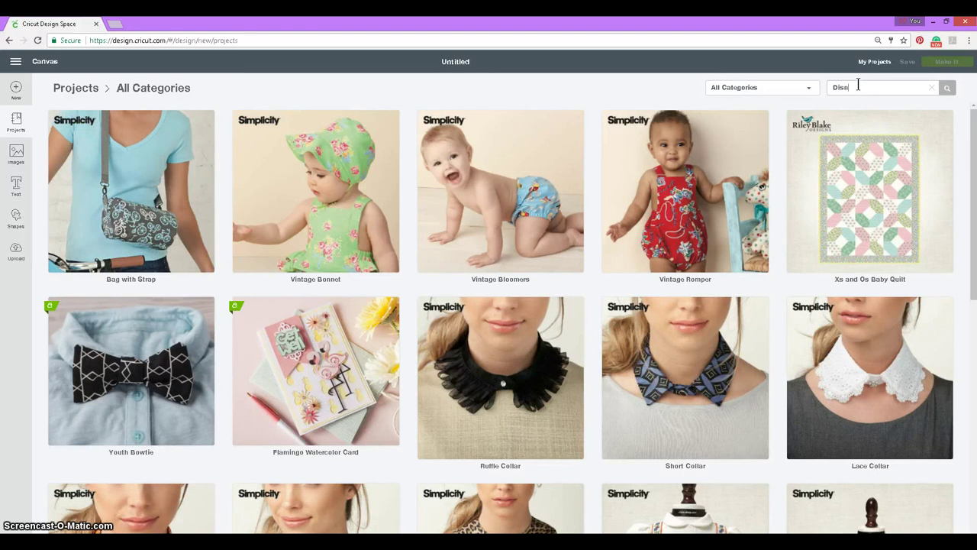
text(ey)
click(905, 87)
key(Return)
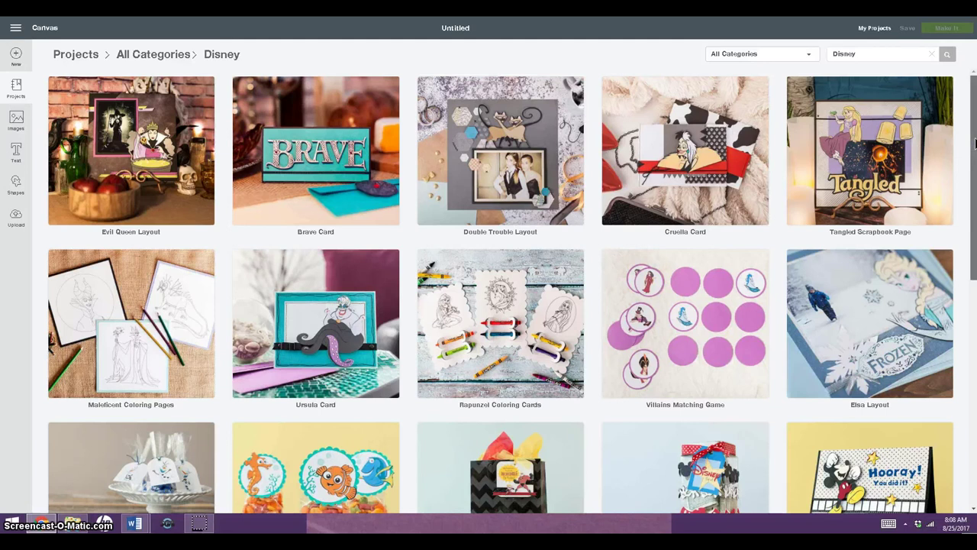
- Open the Cinderella Card from the Disney results, read its dimensions, materials, instructions and images used, and close its details
click(973, 235)
scroll(973, 201, down, 2)
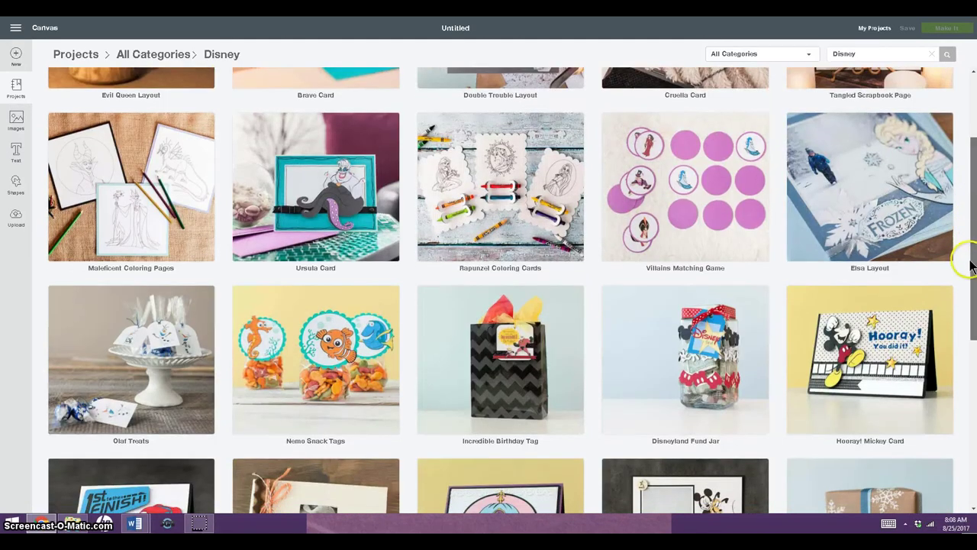
scroll(968, 258, down, 4)
scroll(971, 264, up, 1)
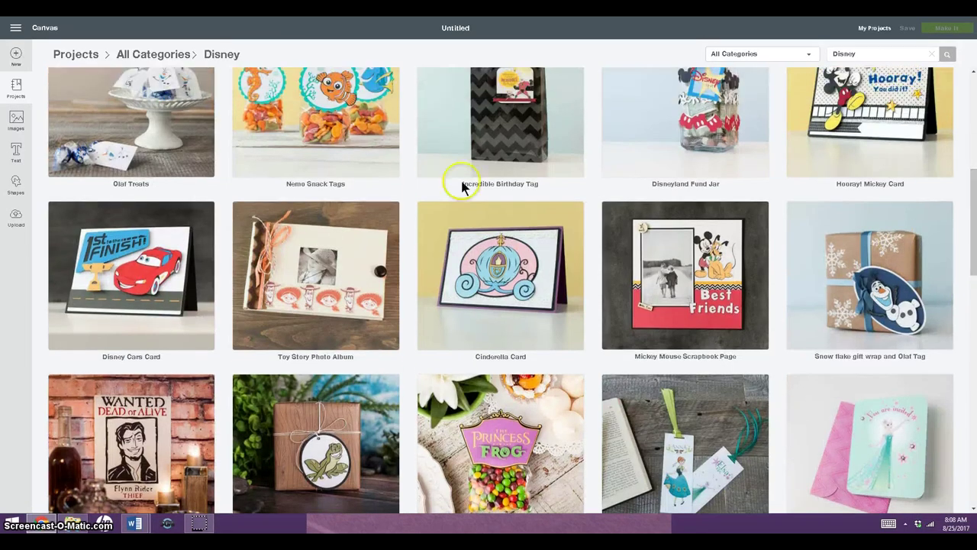
click(534, 250)
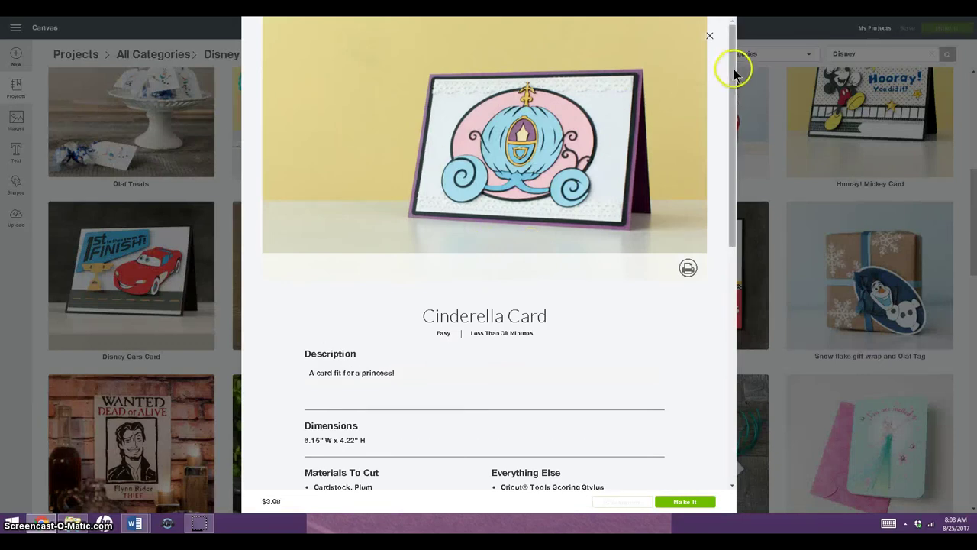
scroll(731, 82, down, 3)
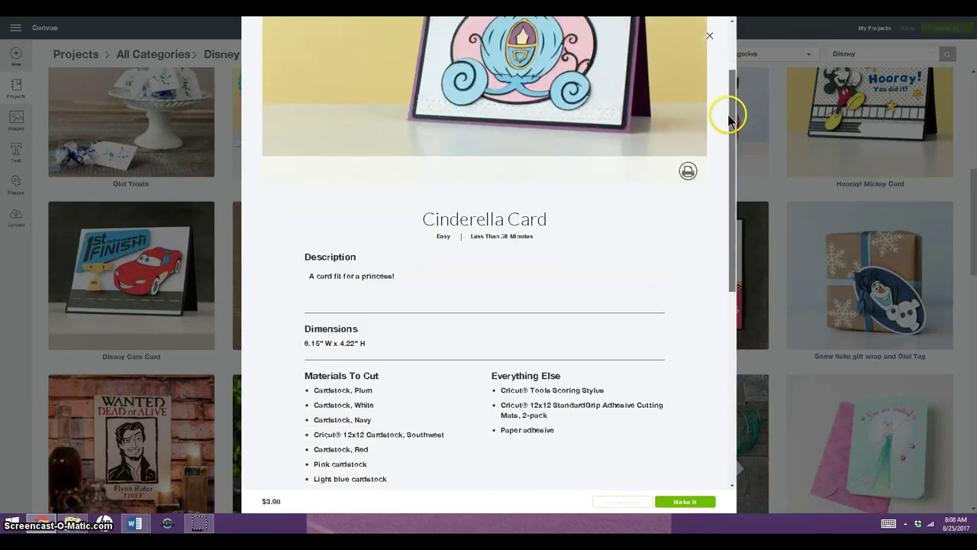
scroll(727, 113, up, 2)
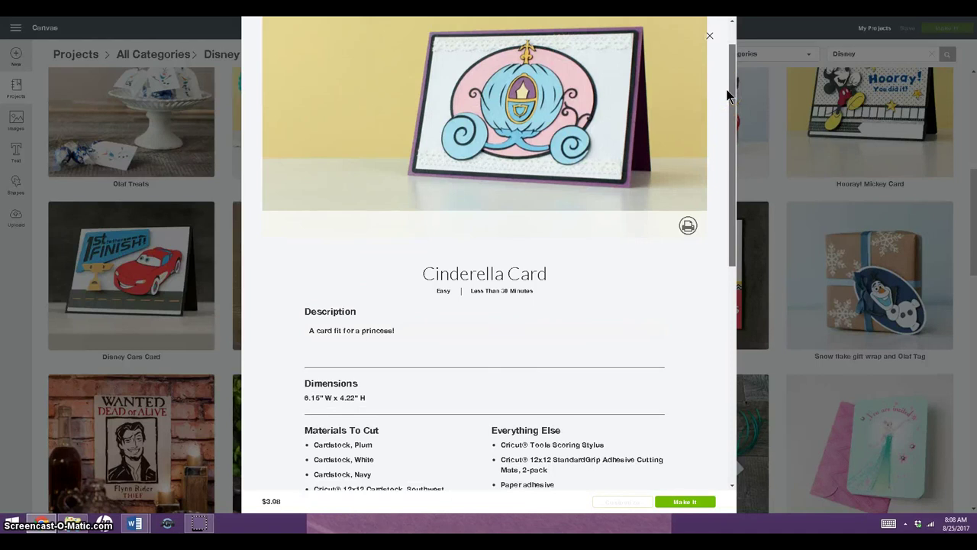
drag(726, 95, 715, 369)
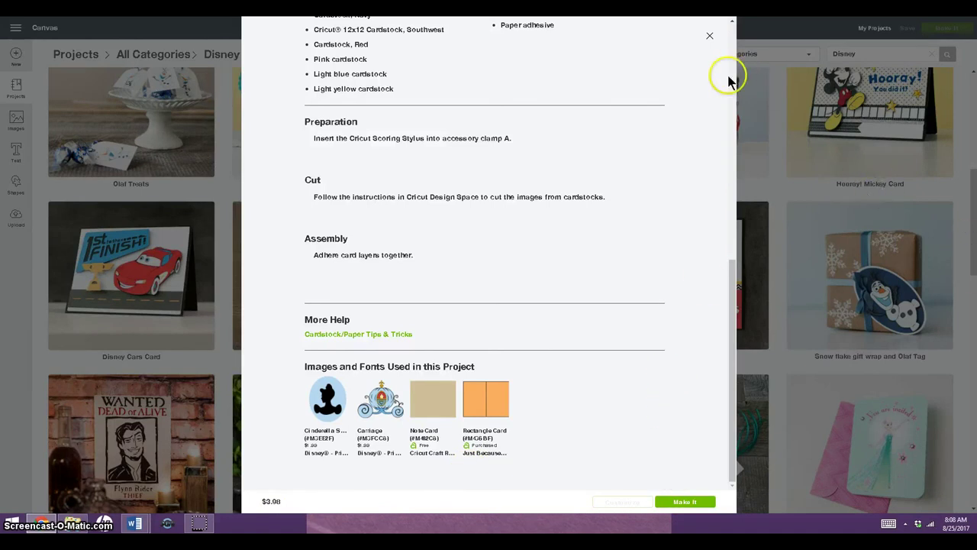
click(711, 38)
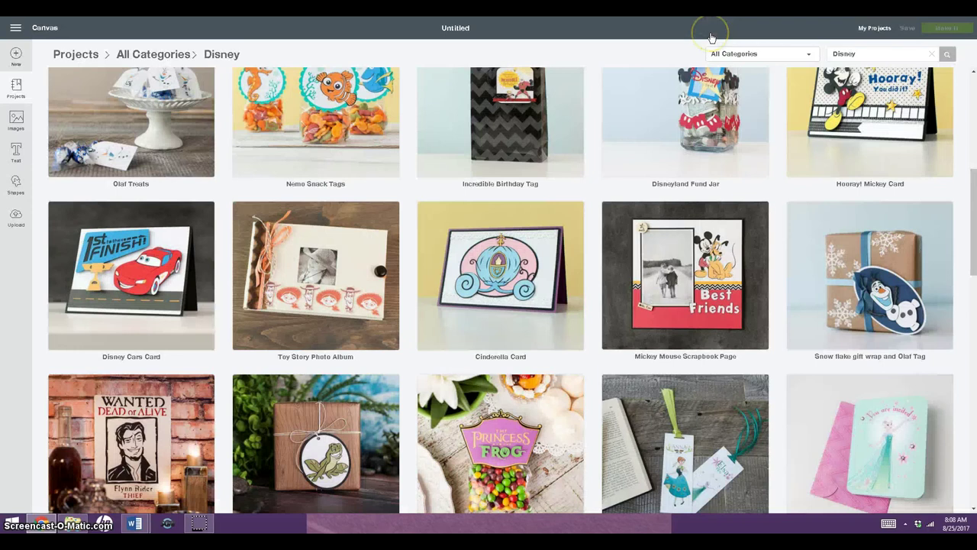
- Open the image library's categories and browse the Free this Week images
click(16, 122)
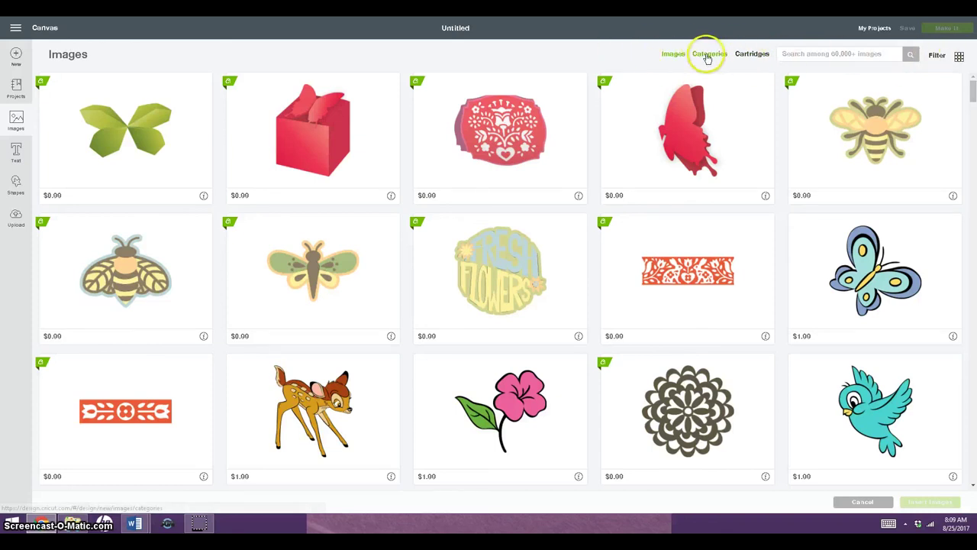
click(708, 59)
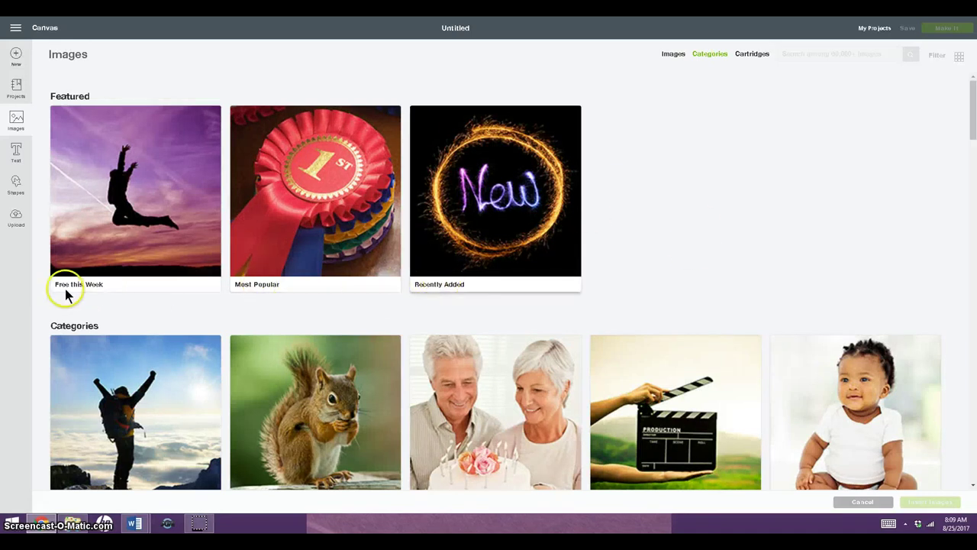
click(165, 252)
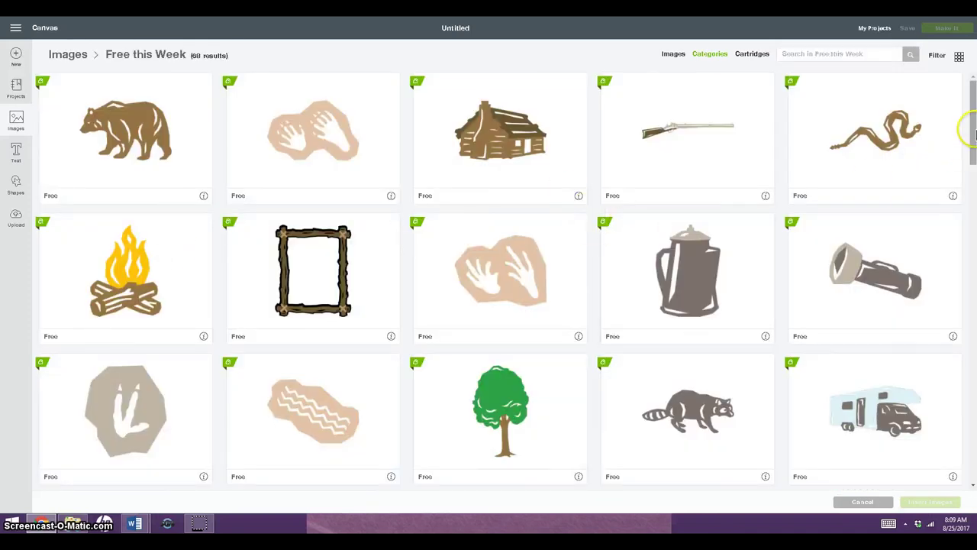
drag(973, 134, 972, 158)
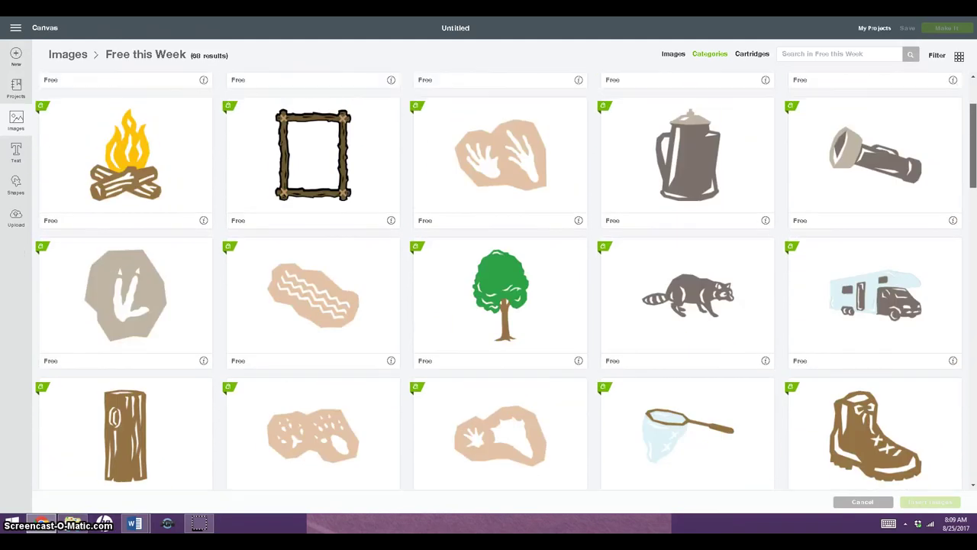
drag(969, 107, 967, 79)
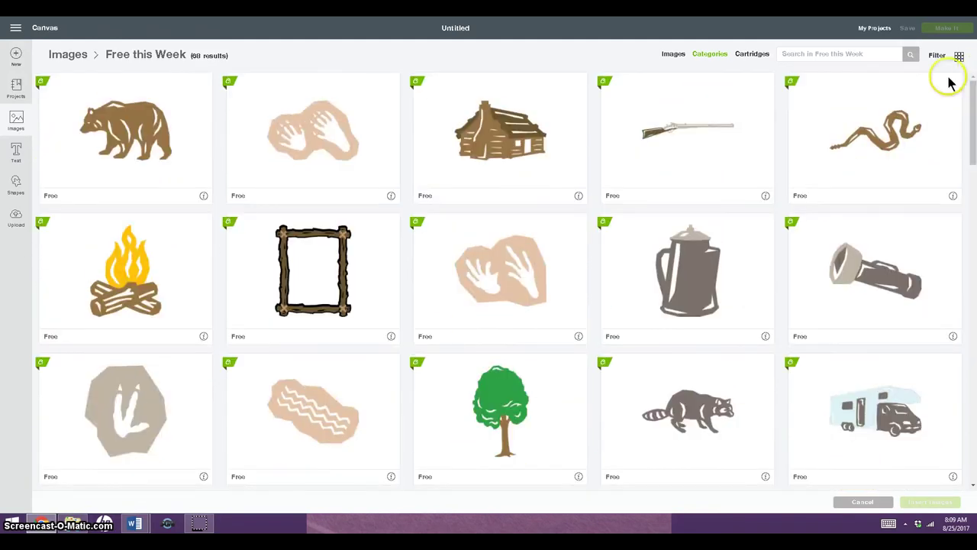
- Return to the image categories overview and look through the themed categories such as Achievement, Birthday and Christmas
click(708, 55)
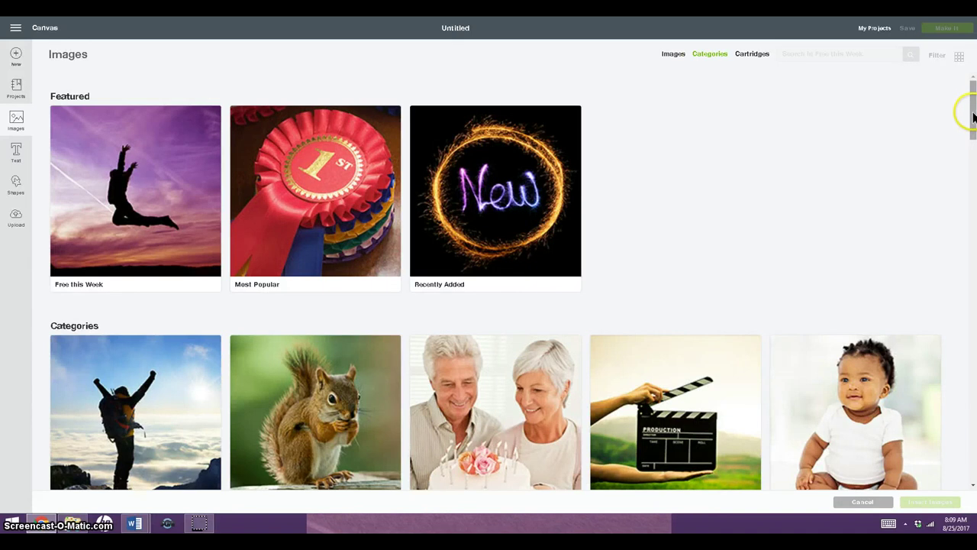
drag(973, 116, 972, 142)
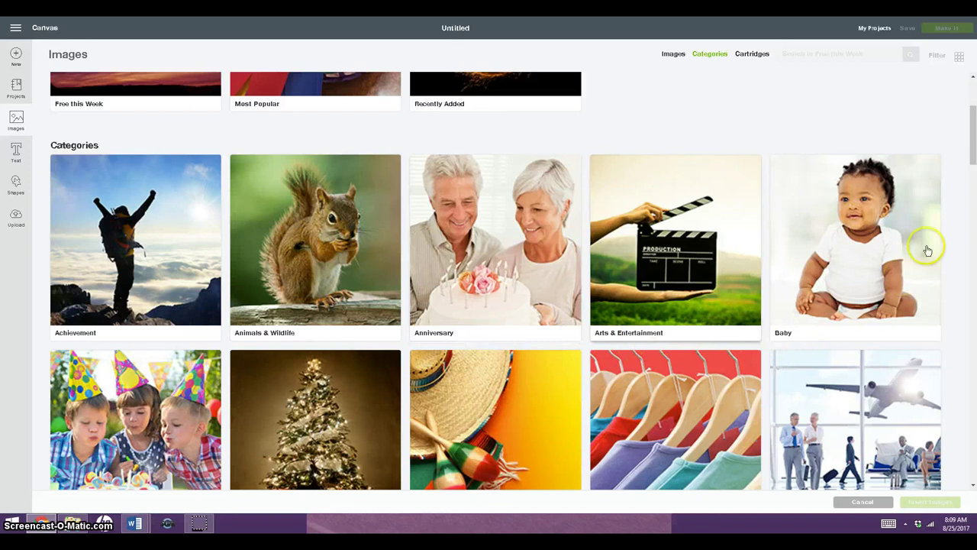
scroll(972, 159, down, 1)
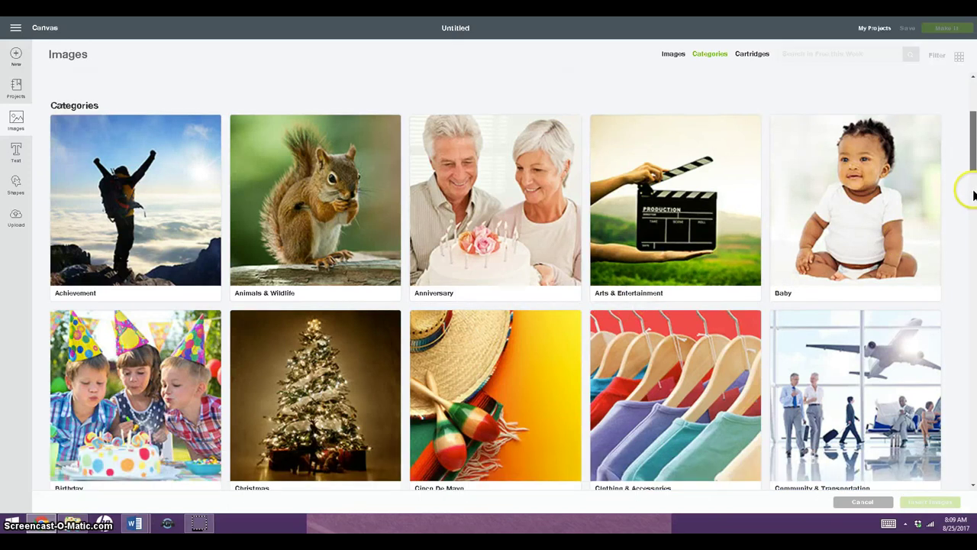
scroll(966, 200, down, 5)
scroll(966, 122, up, 3)
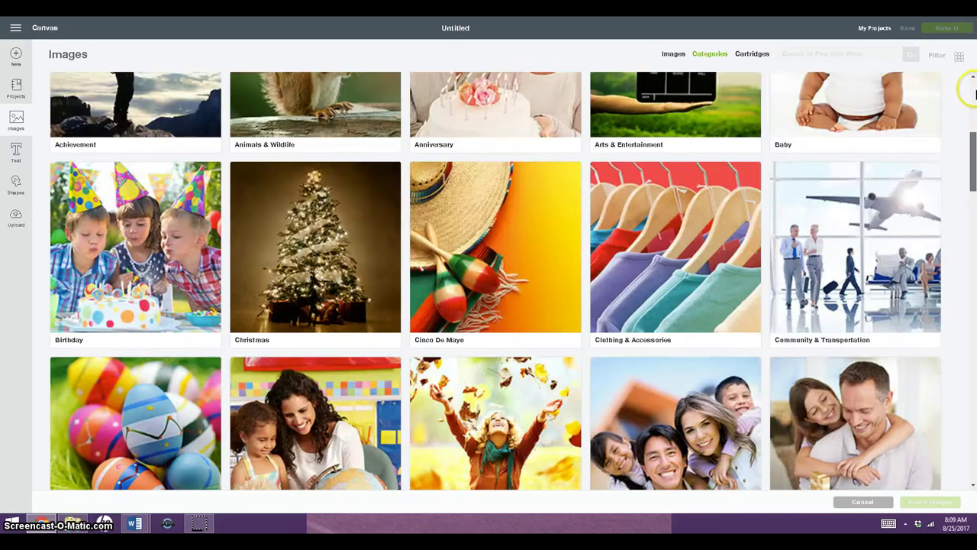
scroll(973, 92, up, 5)
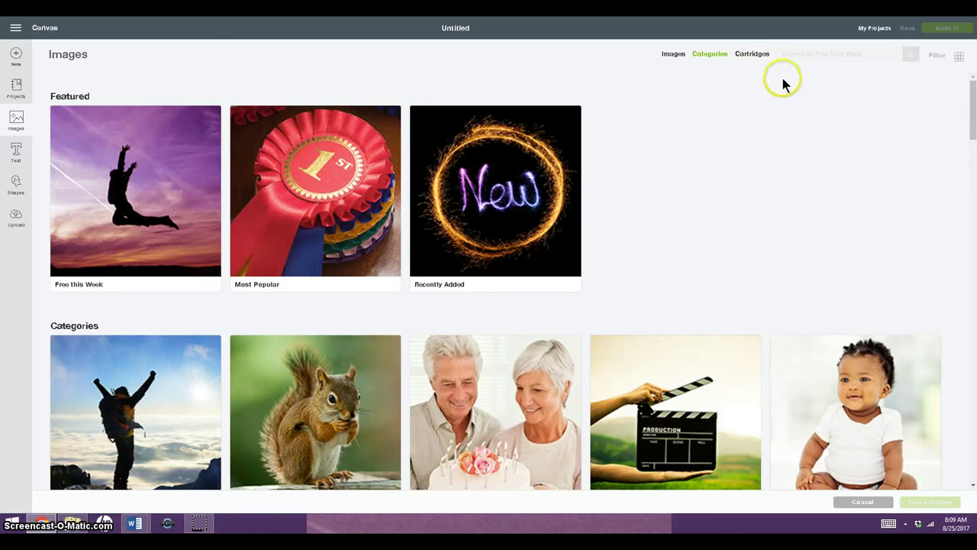
- Browse the image cartridges and look through the listed sets and their prices
click(751, 53)
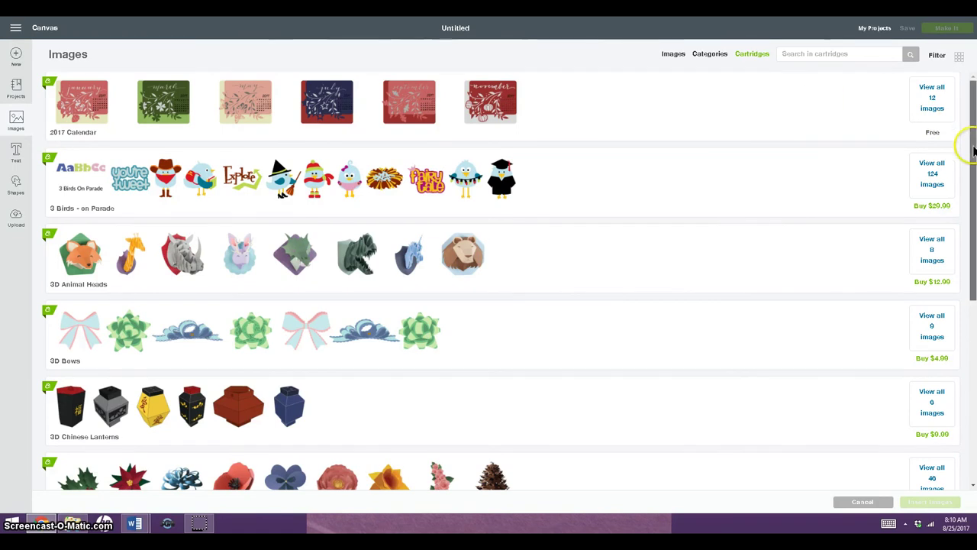
drag(969, 148, 975, 259)
drag(973, 202, 973, 114)
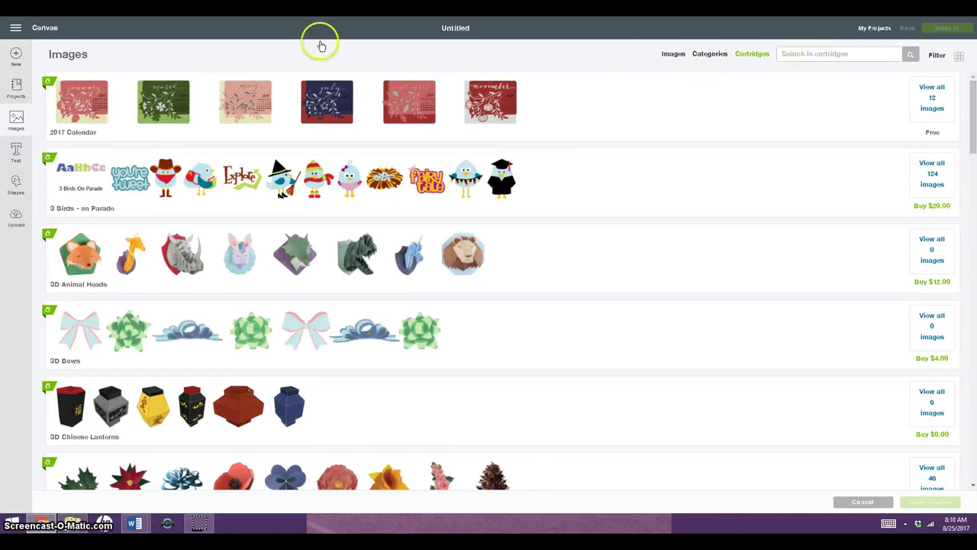
- Add a text object reading "Fall" to the canvas
click(16, 156)
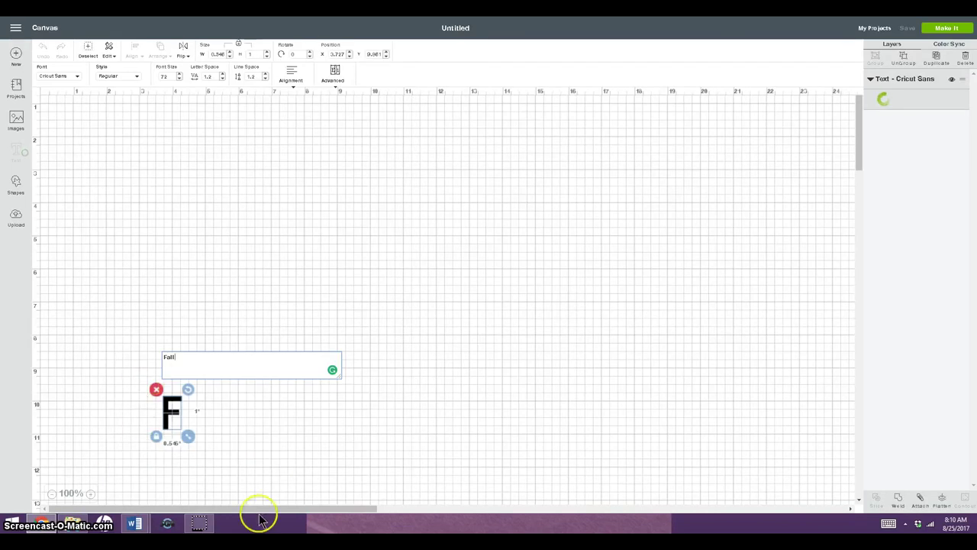
key(BackSpace)
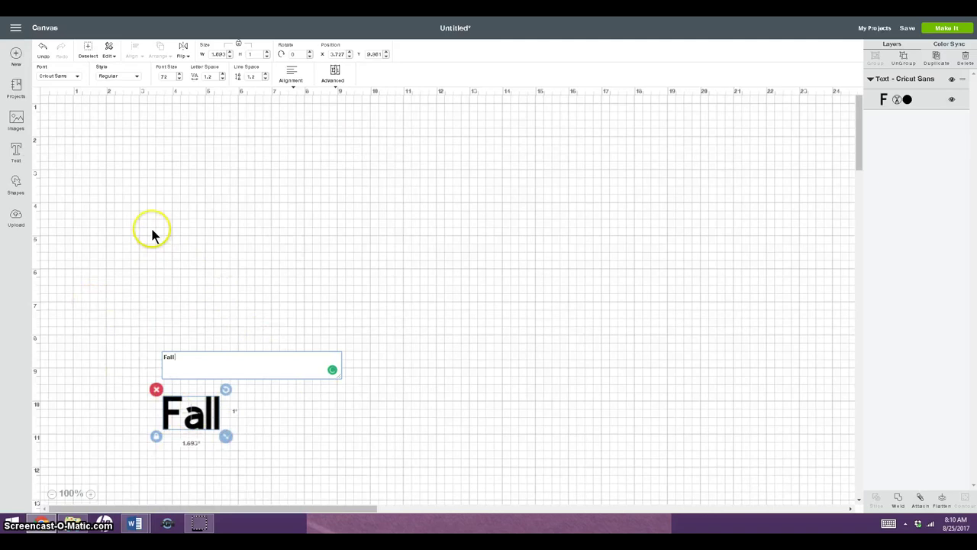
- Try the AR BLANCA and AR DECODE fonts on the "Fall" text
click(77, 80)
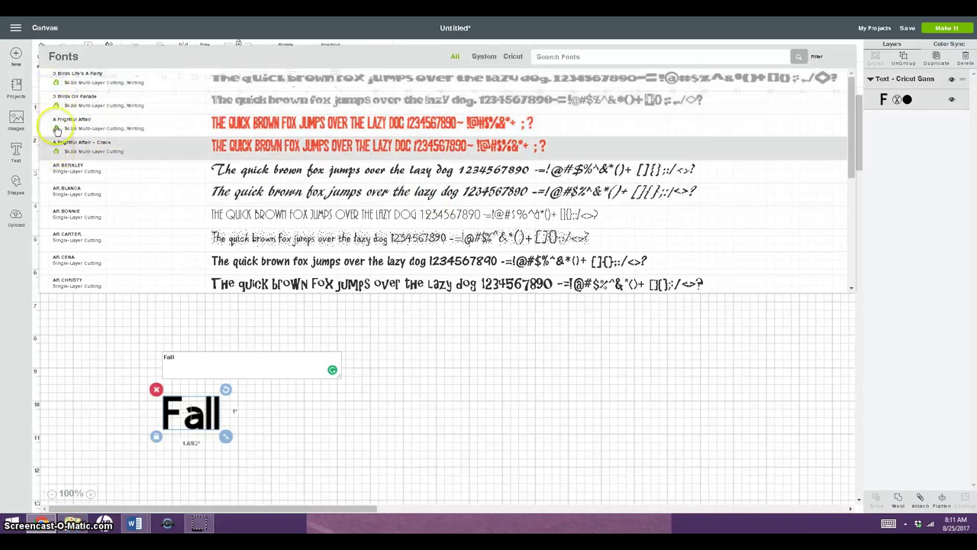
click(69, 195)
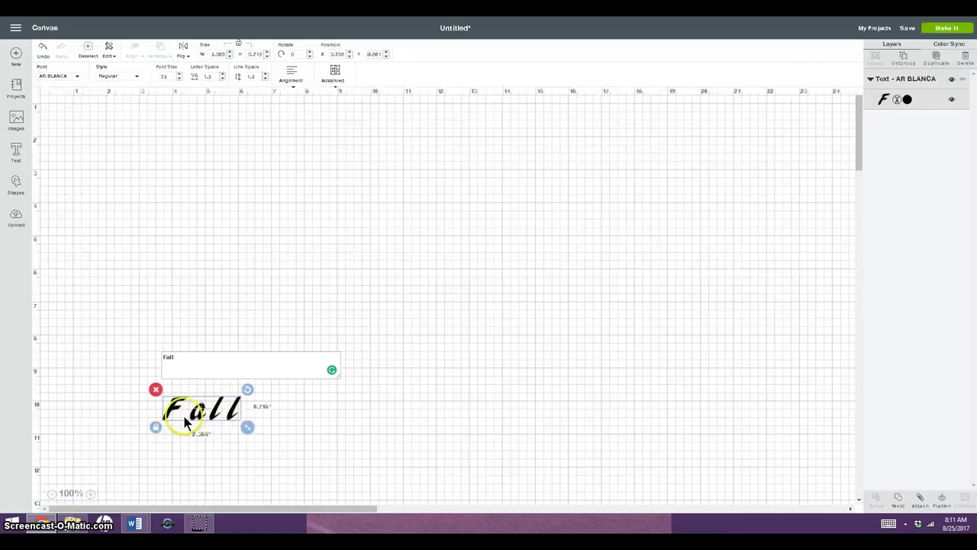
click(77, 78)
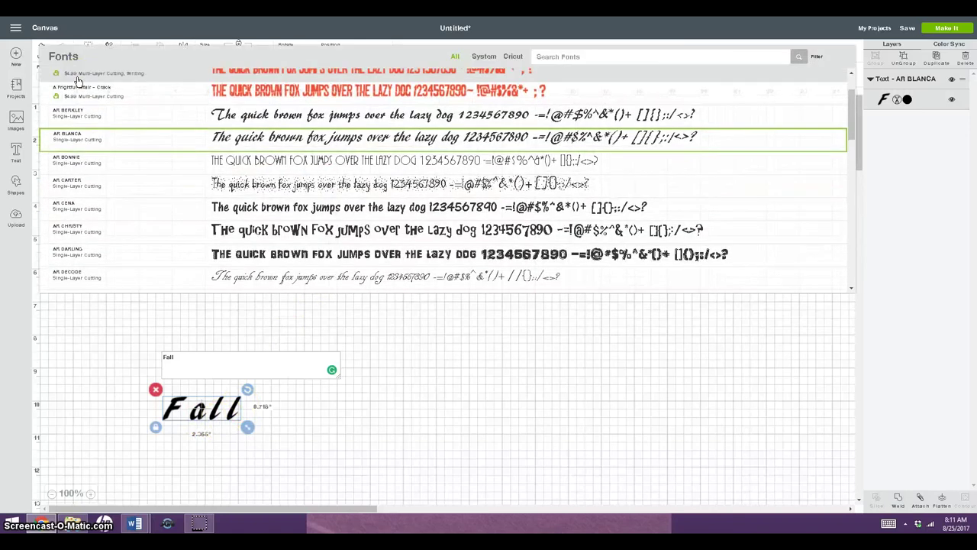
click(93, 281)
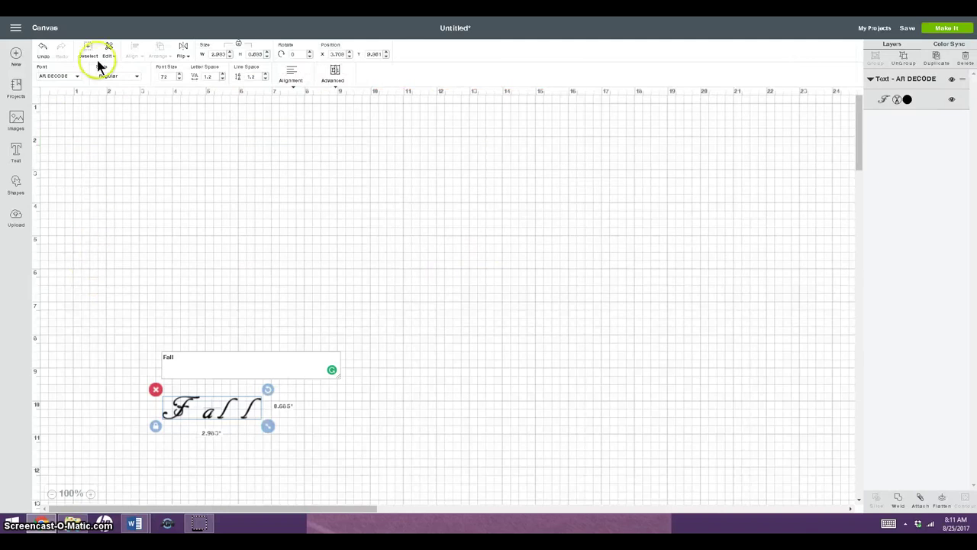
- Look through the font list, search it for "script" and apply Soiree Lettering - Grace Script to the "Fall" text
click(77, 79)
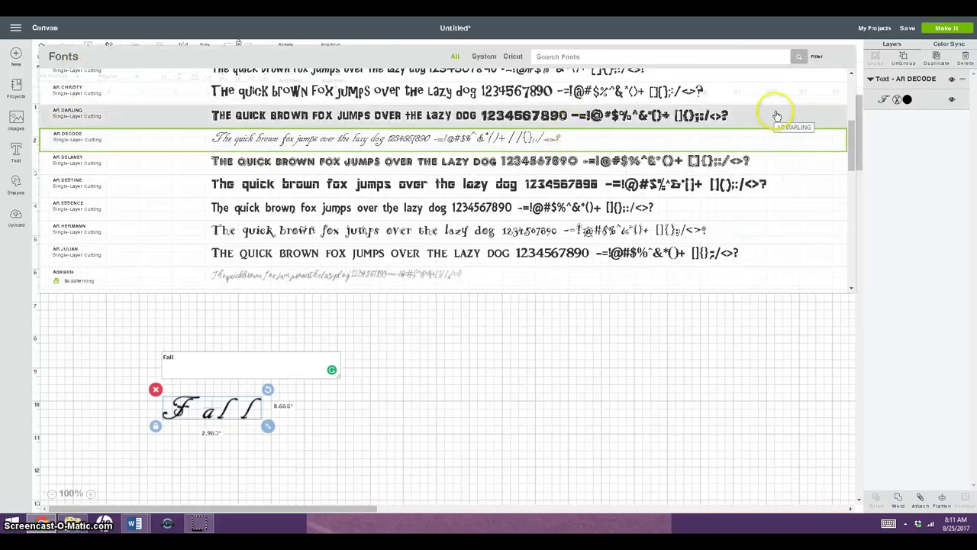
drag(850, 136, 846, 171)
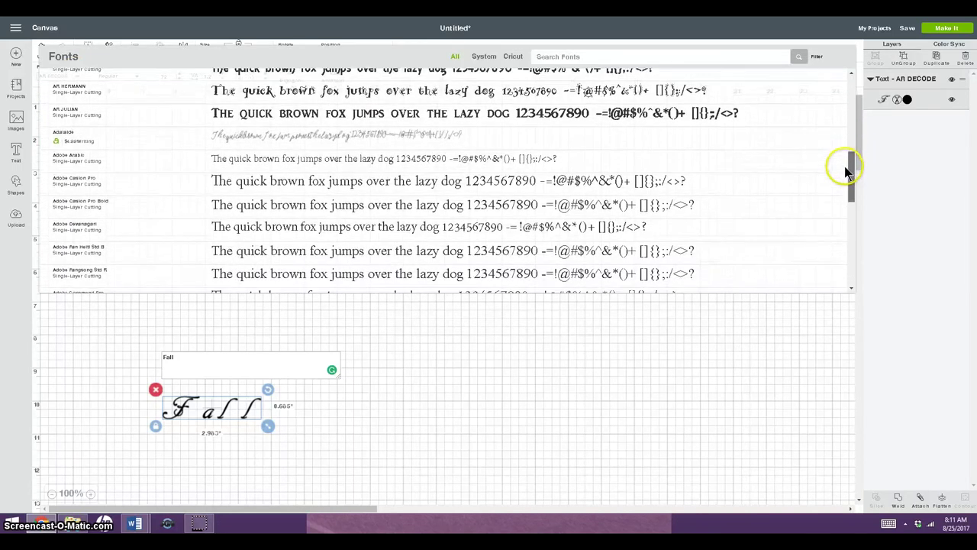
scroll(844, 183, down, 5)
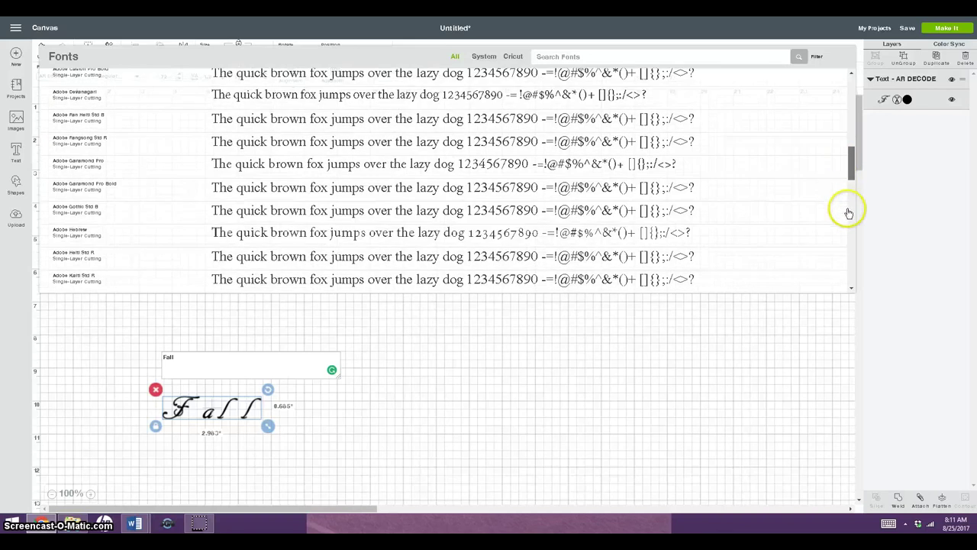
scroll(849, 217, down, 8)
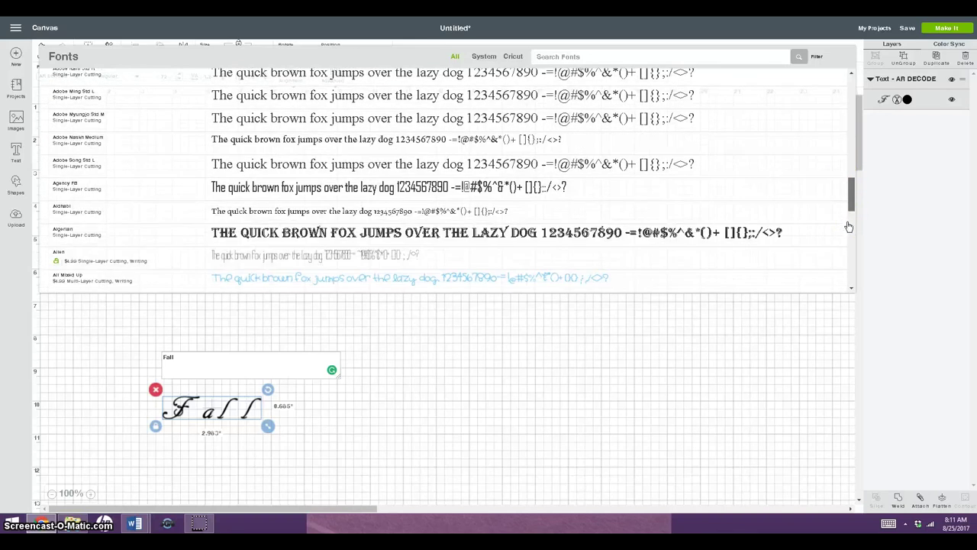
drag(849, 227, 845, 244)
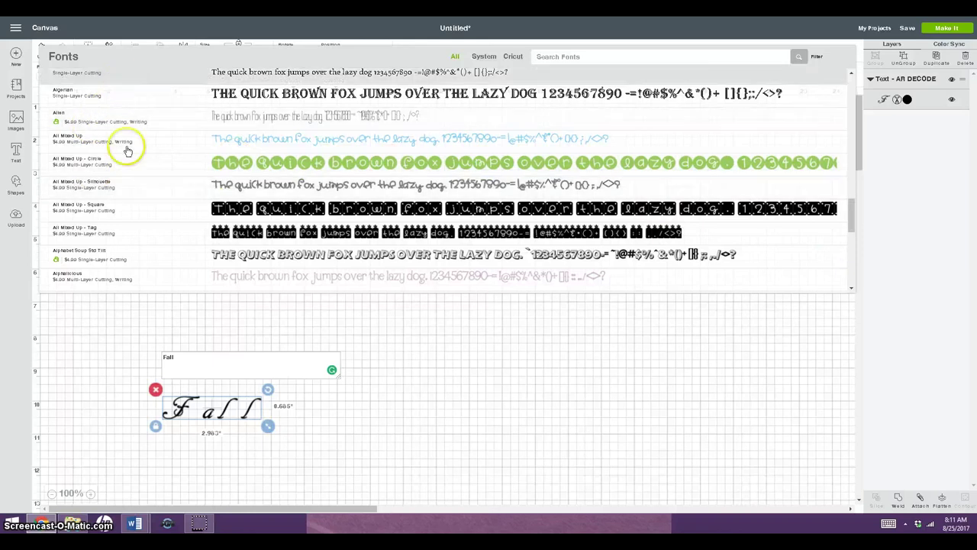
click(568, 55)
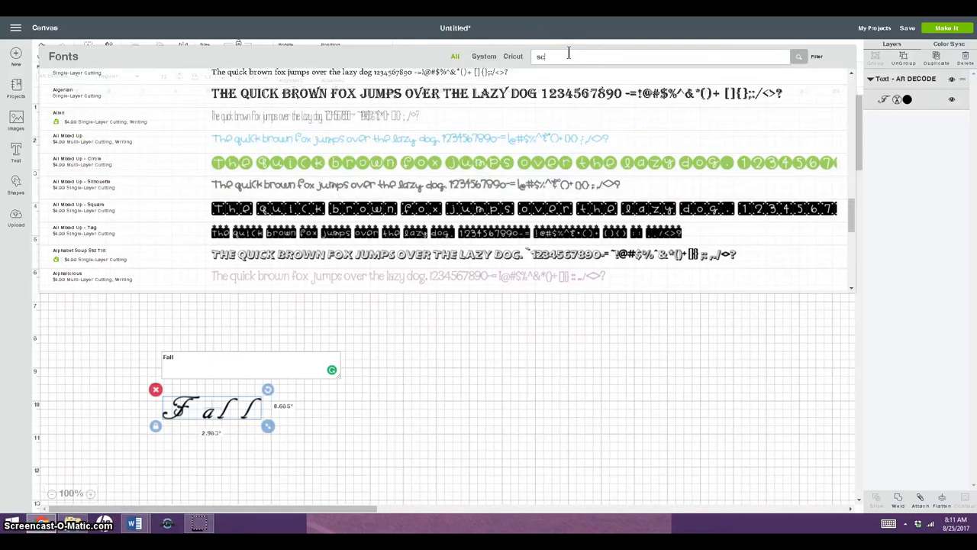
text(script)
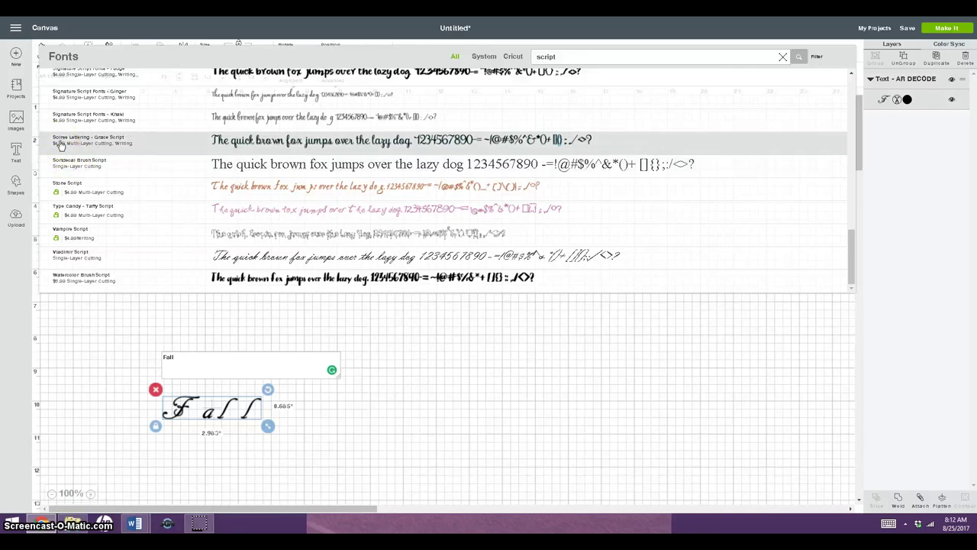
click(61, 145)
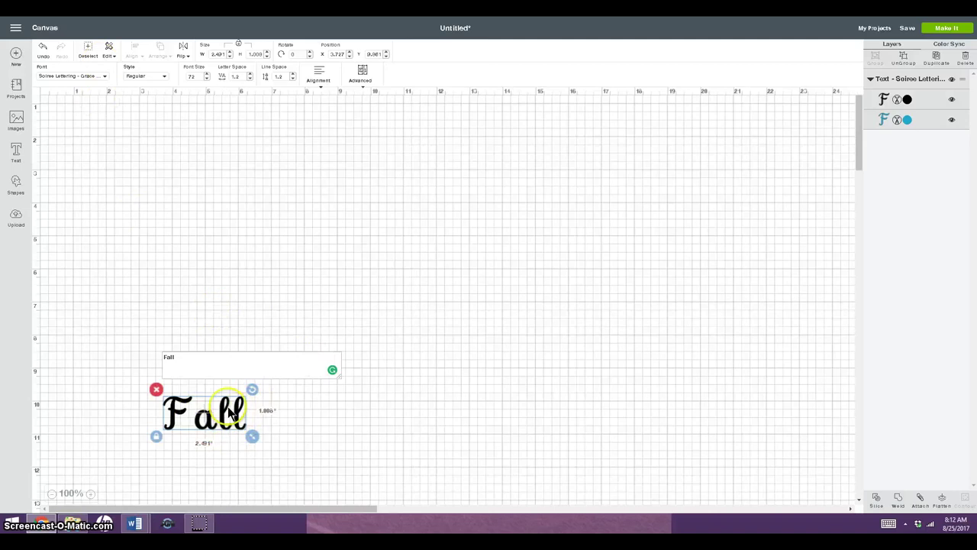
- Enlarge the "Fall" text to about 4.92 by 1.99 inches and move it near the canvas's upper edge, about X 3.2, Y 1.1
drag(251, 436, 331, 468)
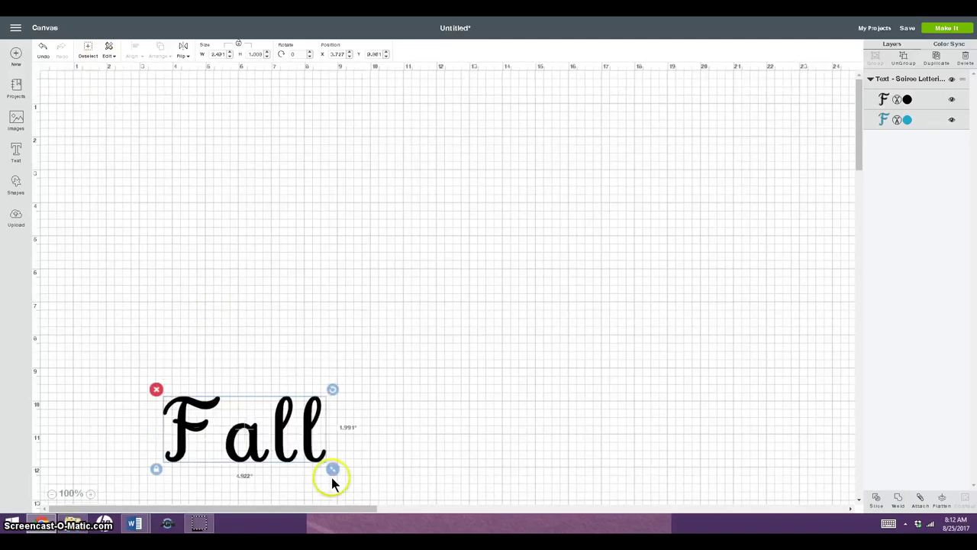
click(279, 435)
click(268, 327)
drag(271, 295, 226, 457)
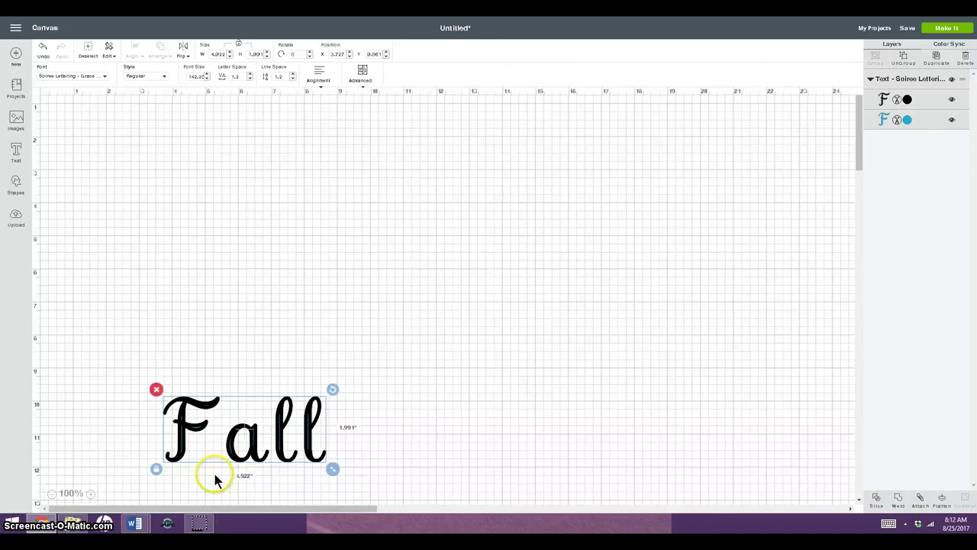
click(214, 470)
click(185, 430)
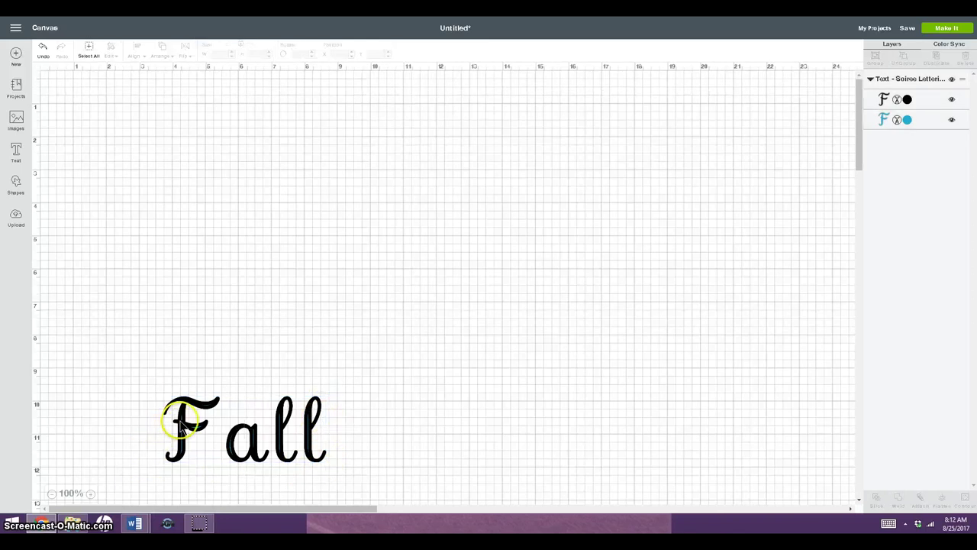
drag(180, 427, 162, 132)
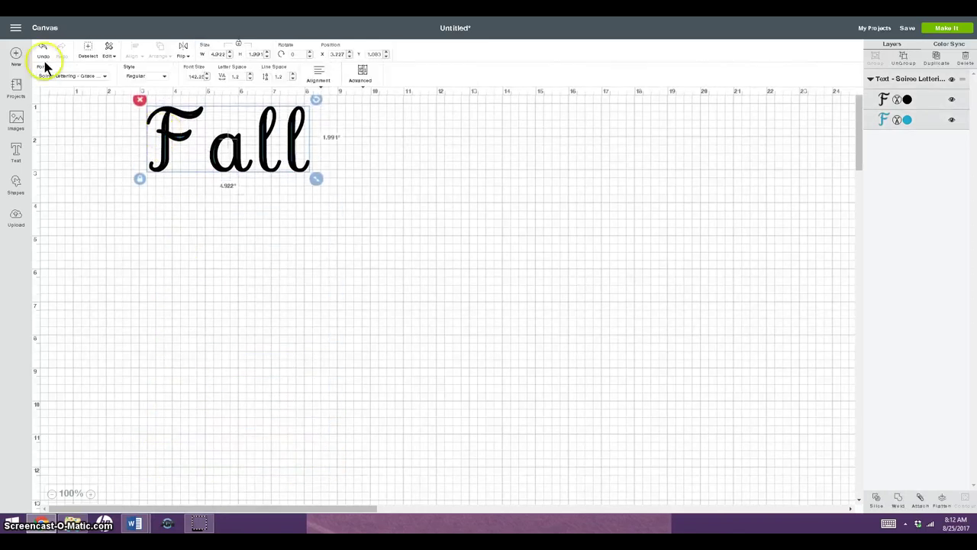
- Try the Bold style on the "Fall" text and set its style to Bold Italic
click(164, 80)
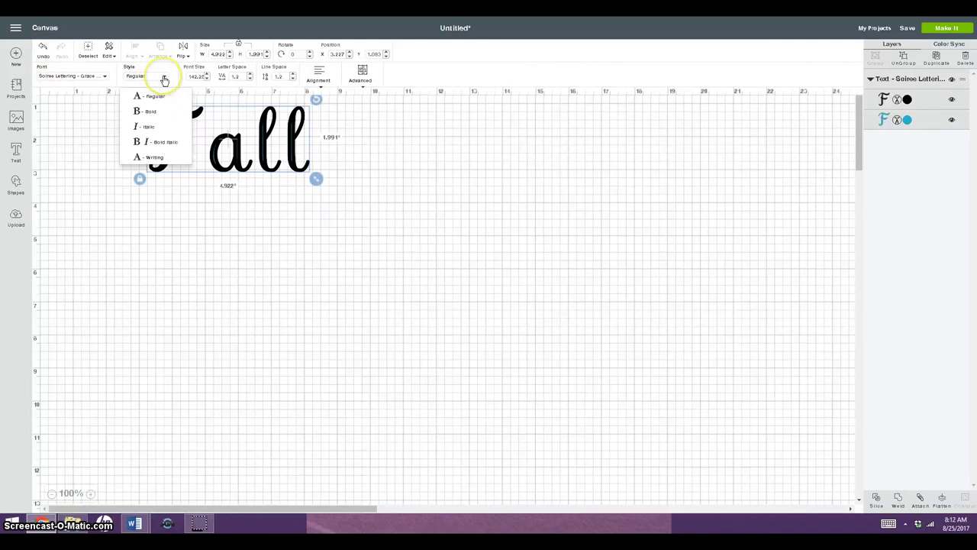
click(145, 111)
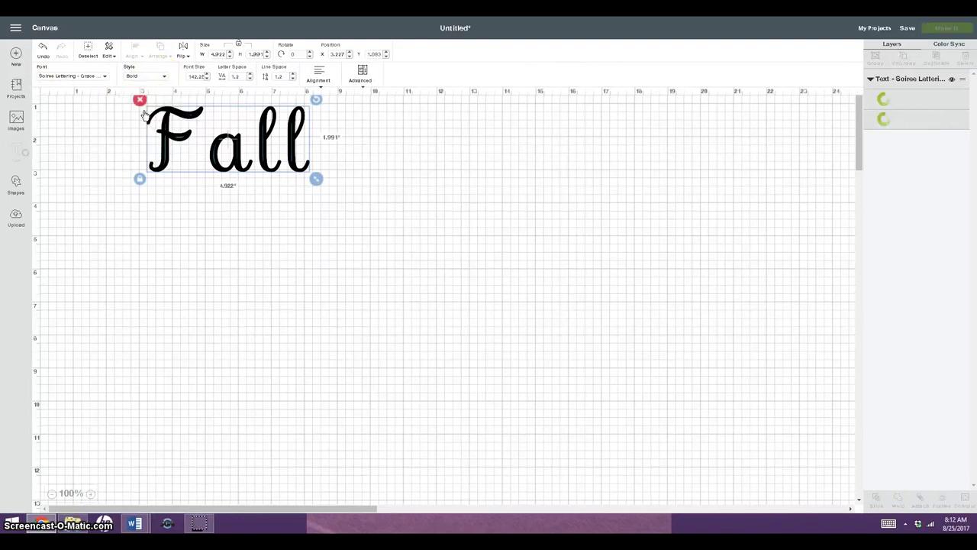
click(163, 79)
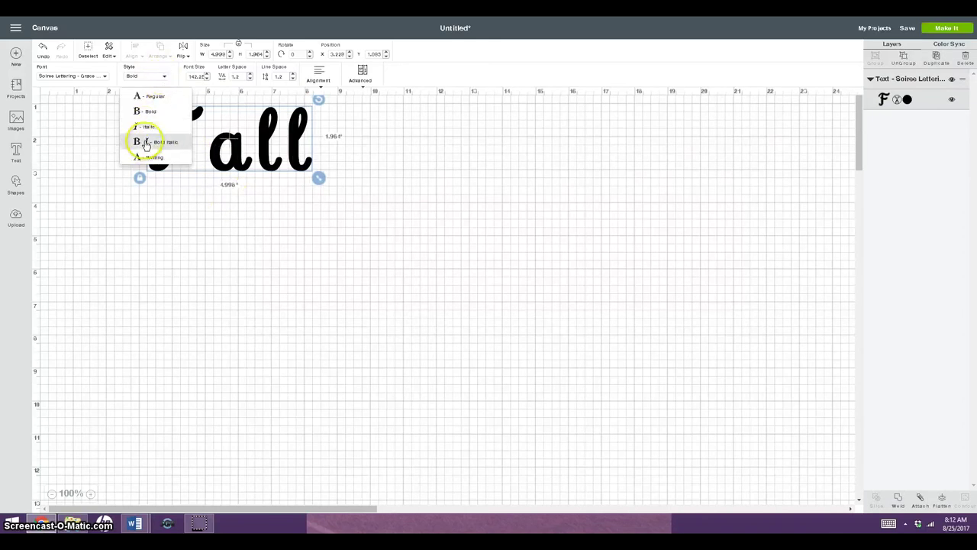
click(144, 147)
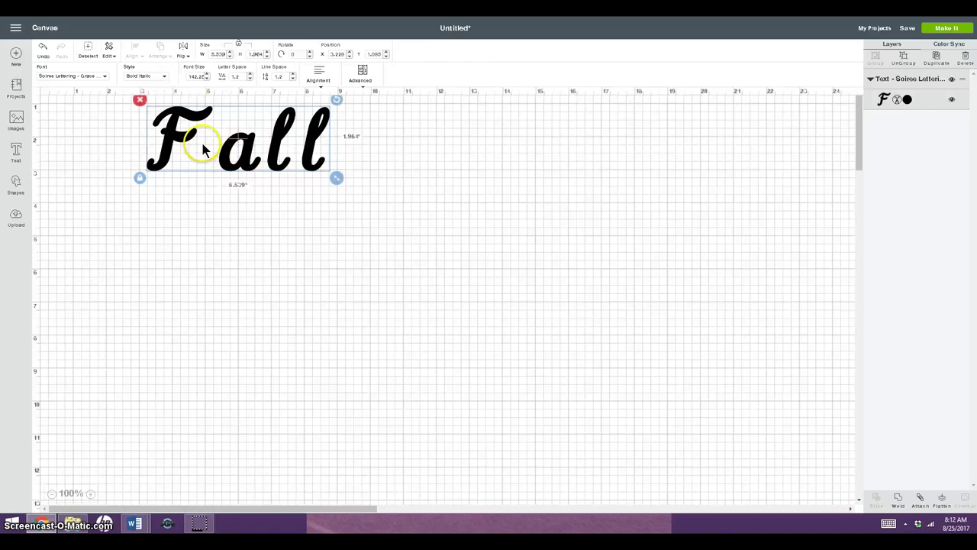
- Reduce the letter space of the "Fall" text to 0.4
click(251, 79)
click(250, 79)
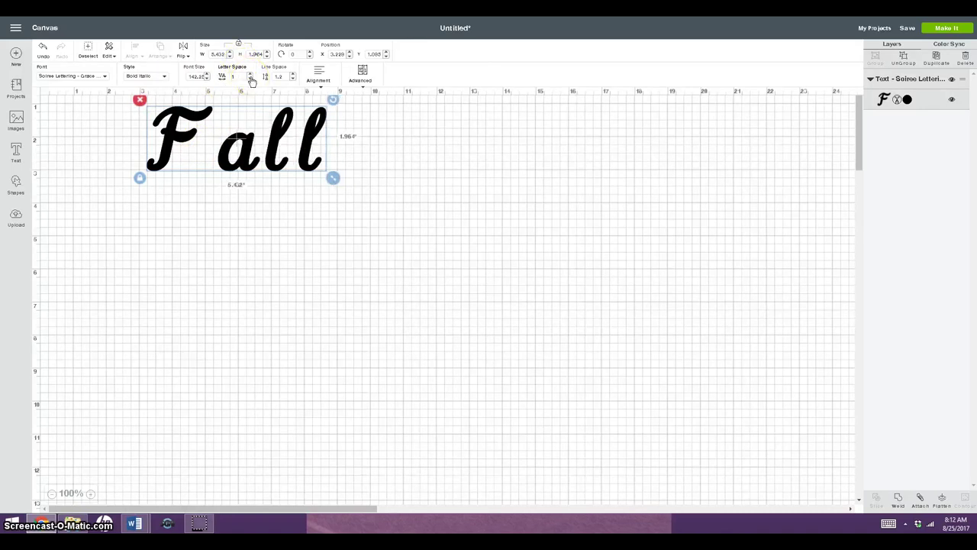
click(251, 79)
click(251, 79)
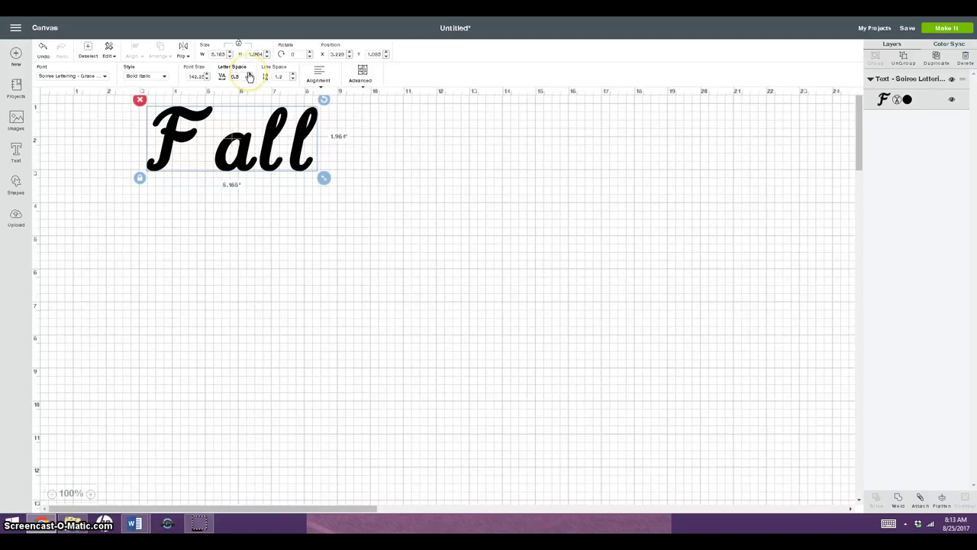
click(250, 80)
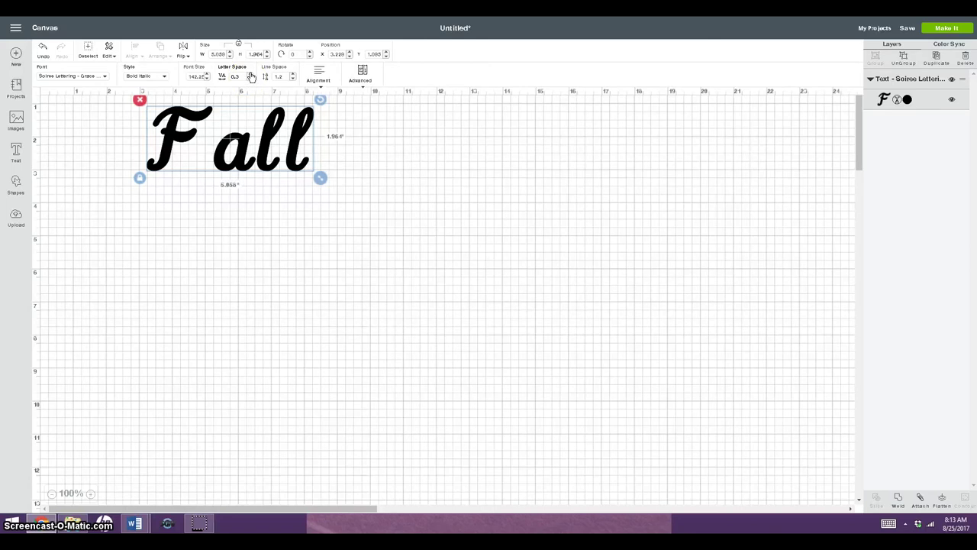
click(250, 76)
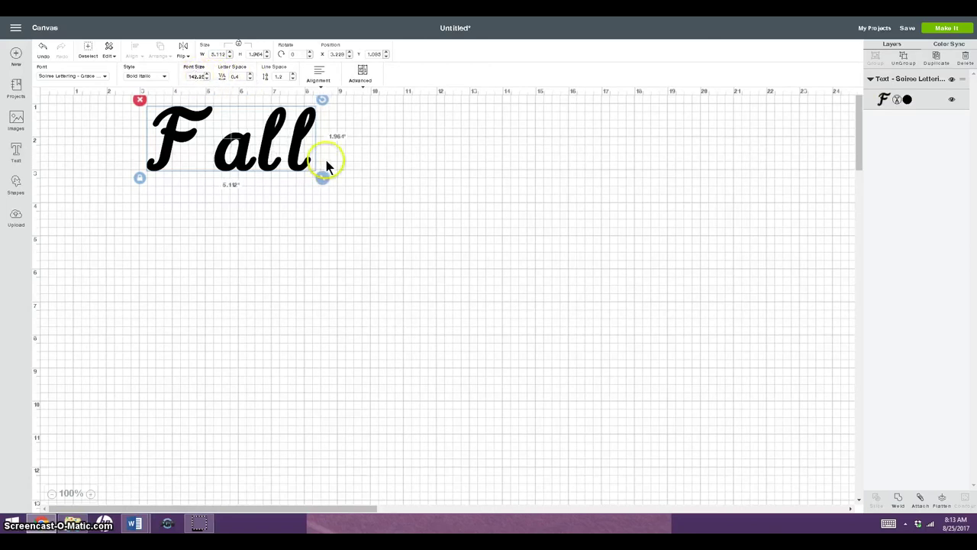
- Try shrinking the "Fall" text to about 4.96 by 1.91 inches and set its font size to 200
mouse_move(323, 178)
mouse_down()
mouse_move(362, 233)
mouse_move(317, 180)
mouse_up()
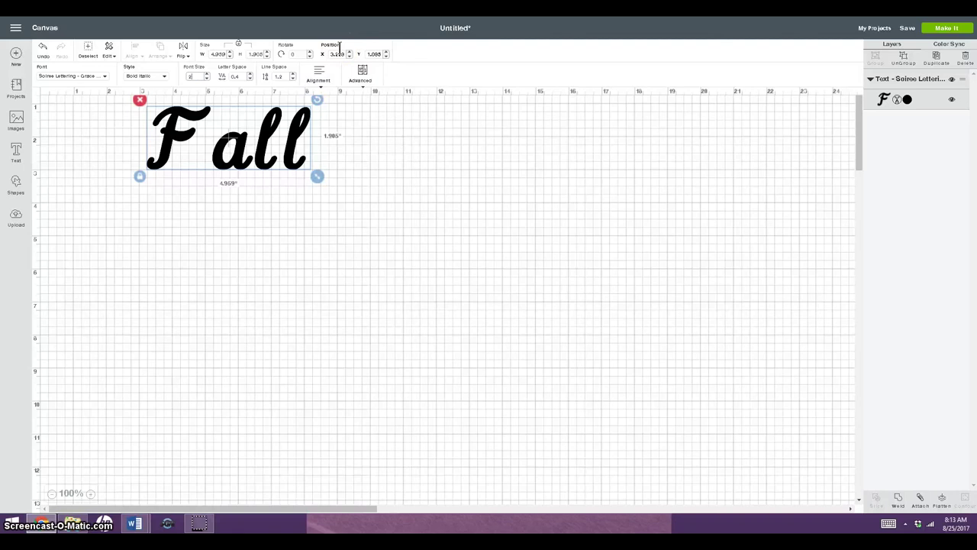
key(ctrl+z)
click(181, 139)
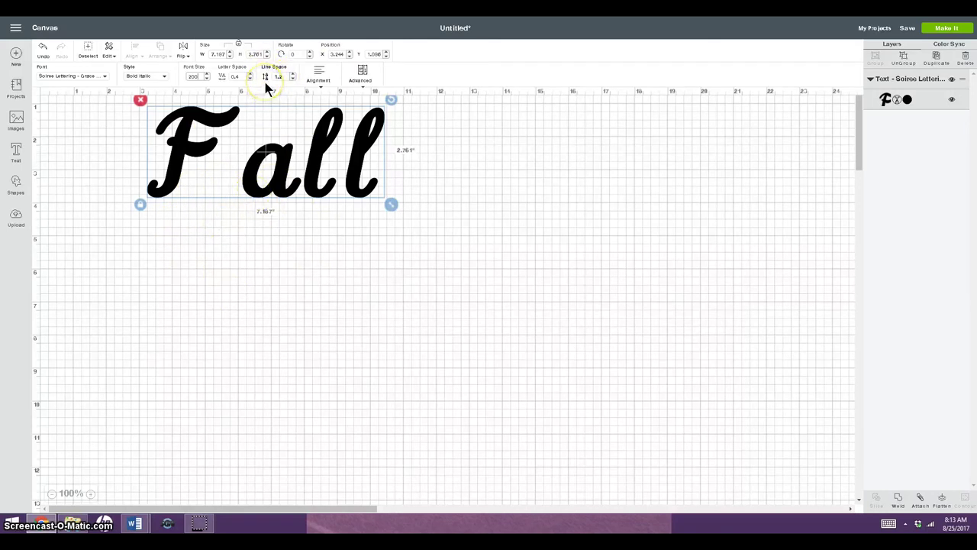
- Set the alignment of the "Fall" text to Right
click(320, 75)
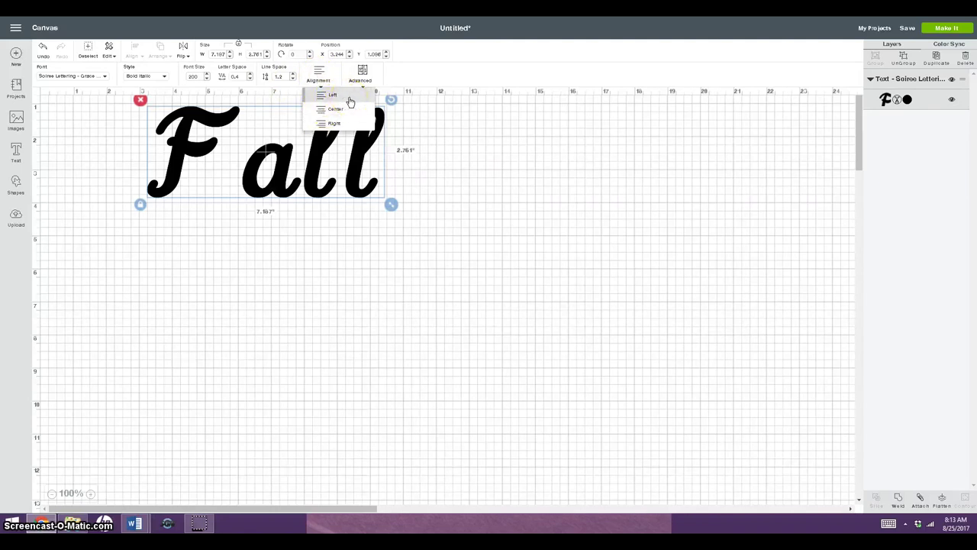
click(338, 123)
click(427, 124)
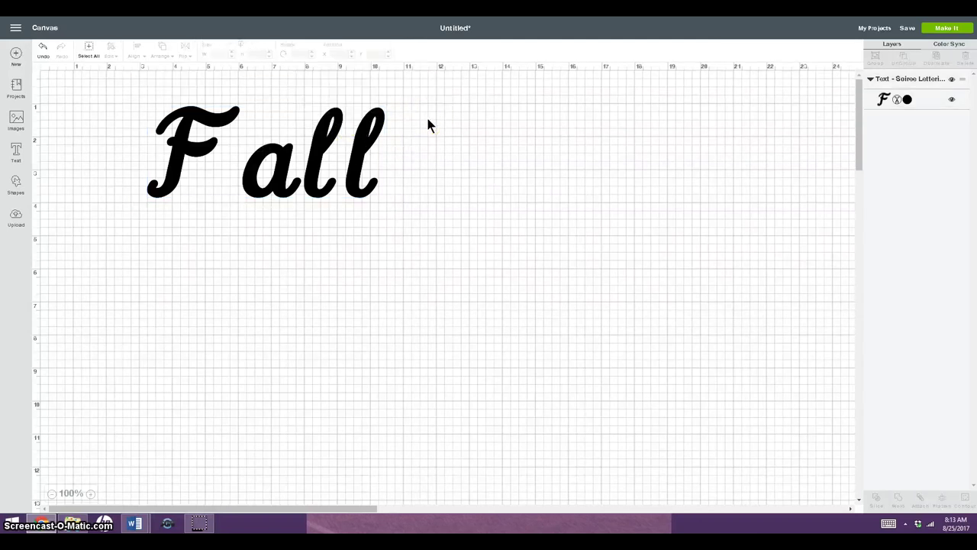
click(320, 153)
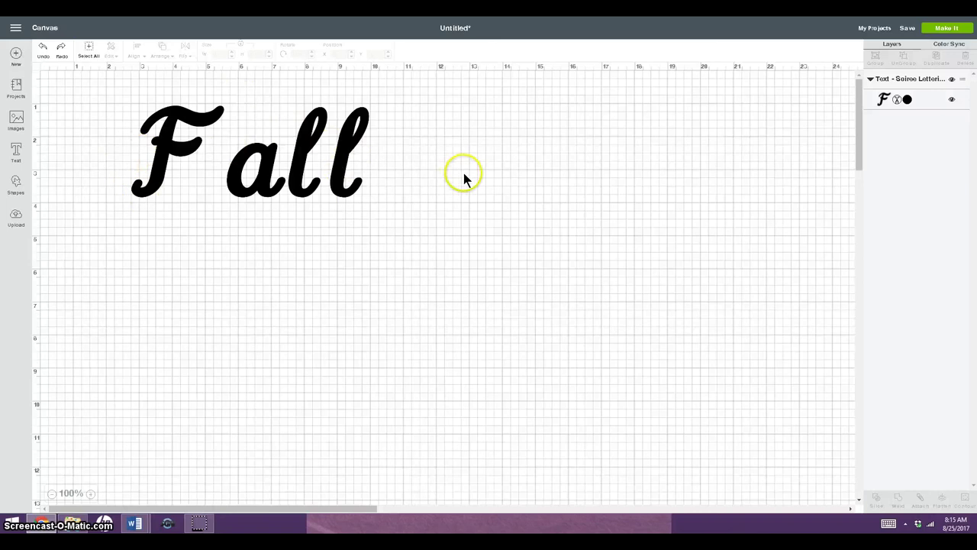
- Ungroup the "Fall" text into separate letter layers
click(883, 97)
click(906, 69)
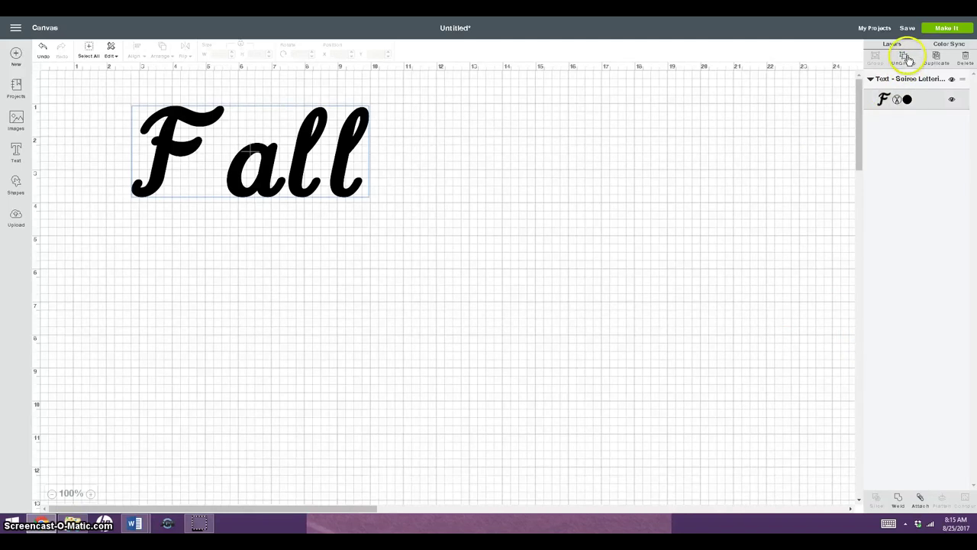
click(353, 161)
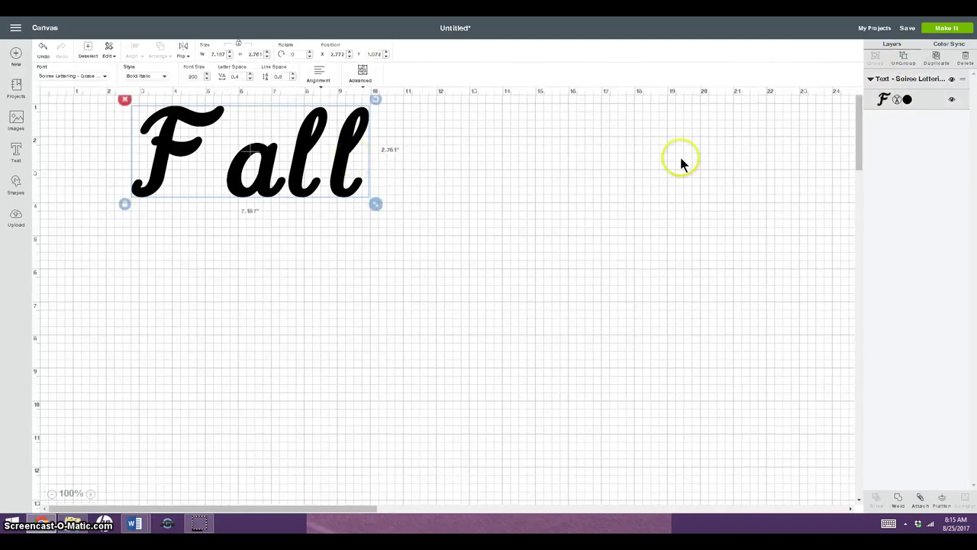
click(902, 58)
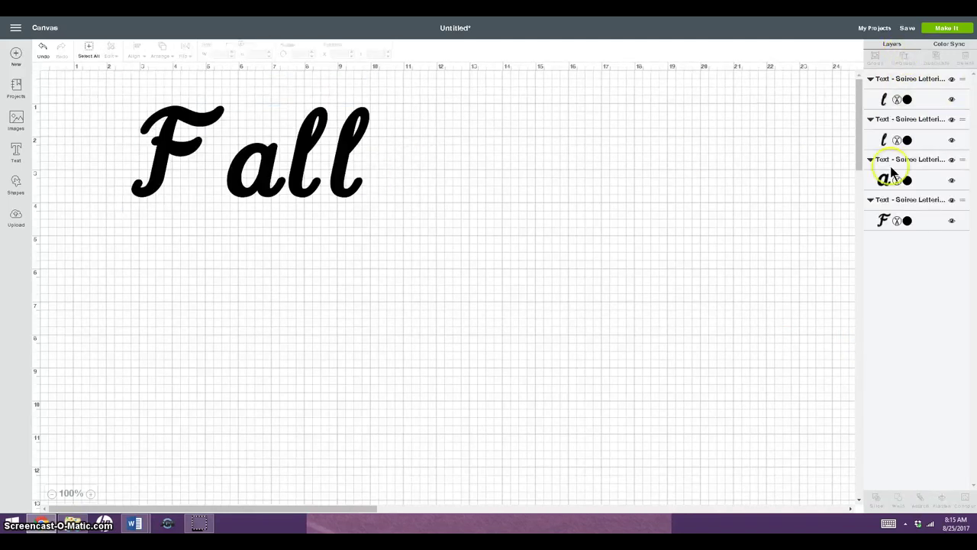
- Nudge the last l left to about X 8.39 and the a right to about X 5.96 to close their gaps
click(338, 177)
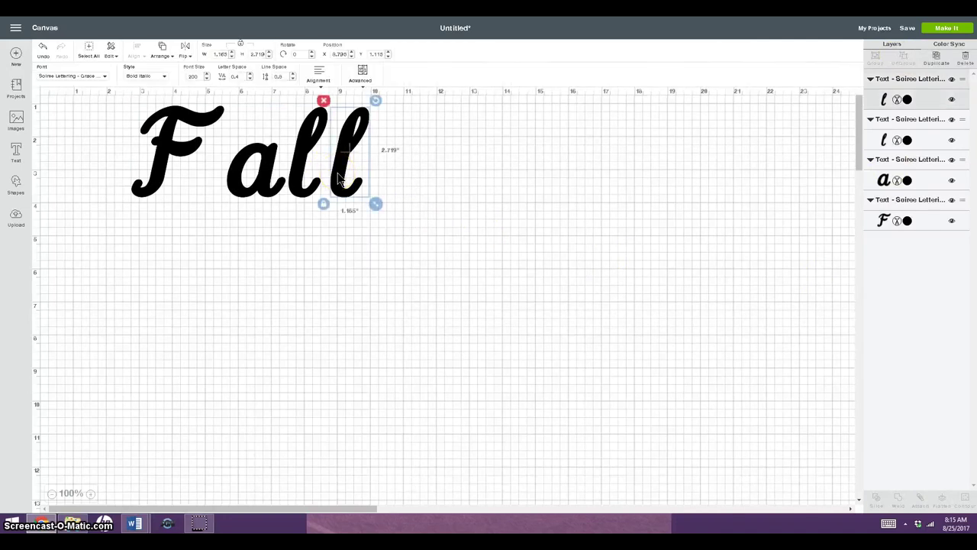
key(Left)
key(Left)
key(Left)
key(Left)
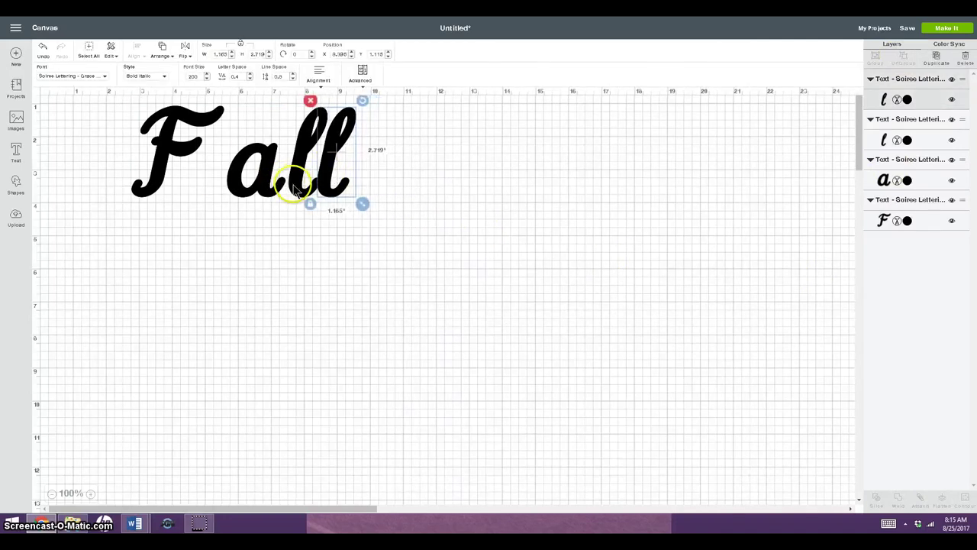
click(265, 192)
key(Right)
key(Right)
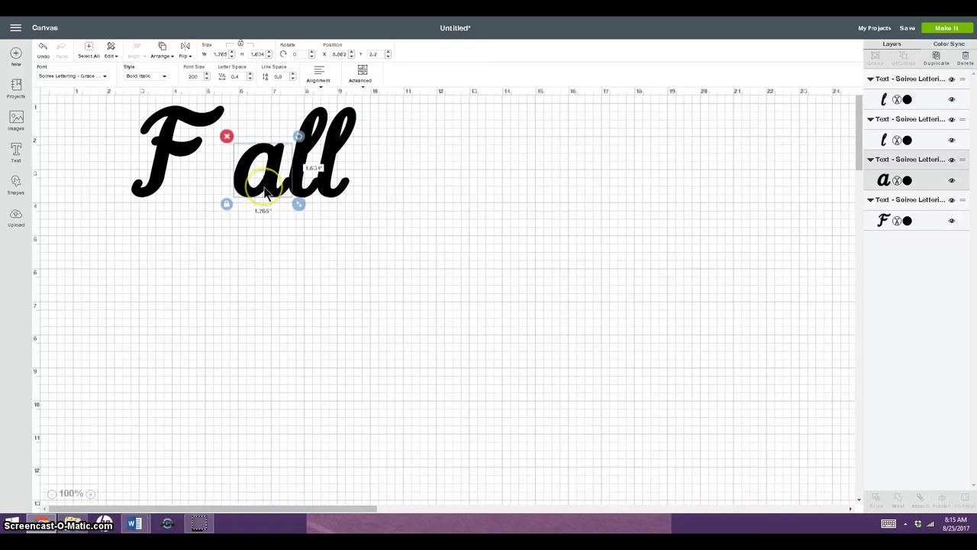
key(Right)
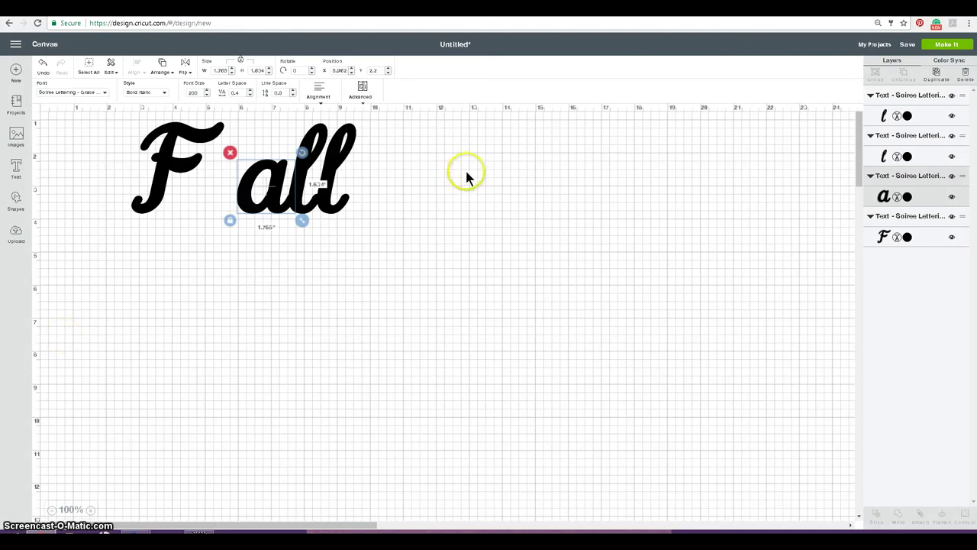
- Undo the letter moves and the ungrouping of the "Fall" text
click(44, 72)
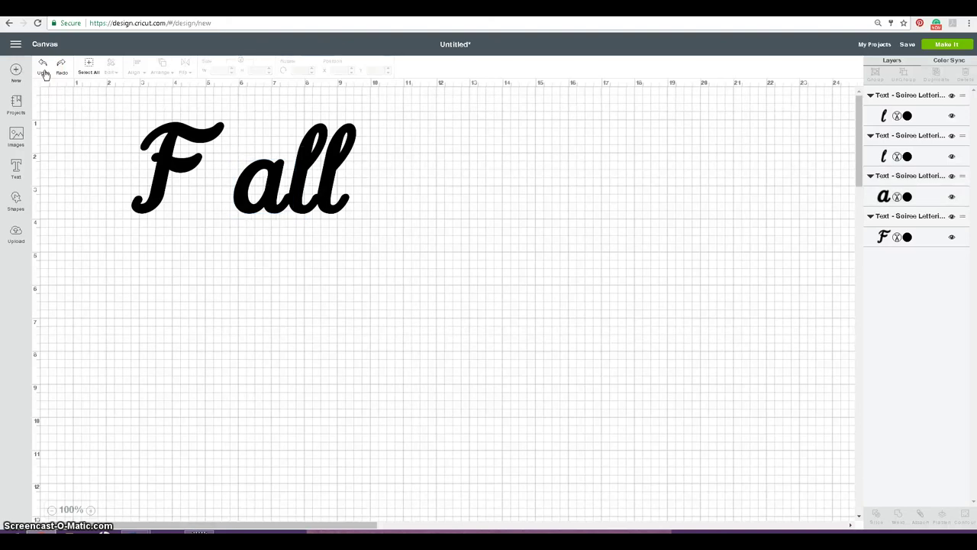
click(43, 71)
click(44, 72)
click(43, 72)
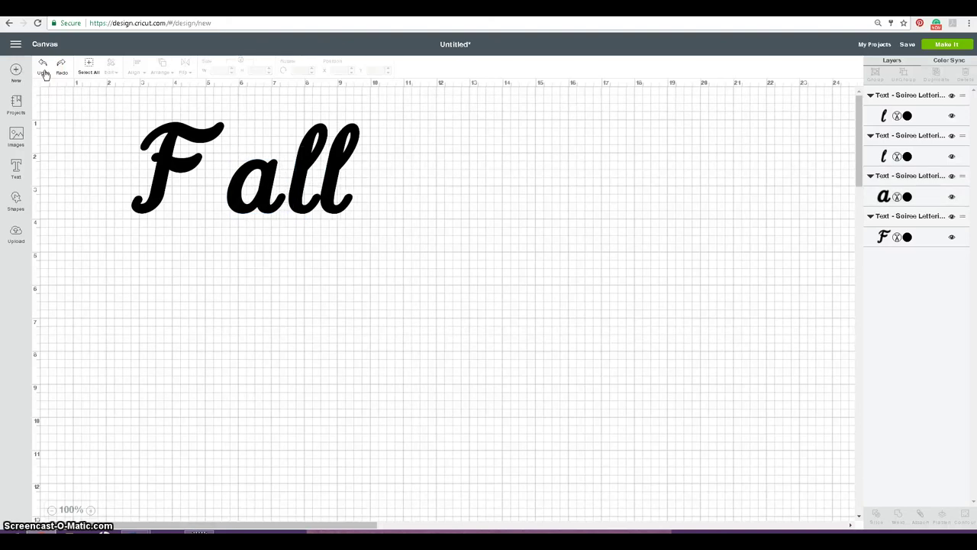
click(44, 72)
click(44, 72)
click(43, 71)
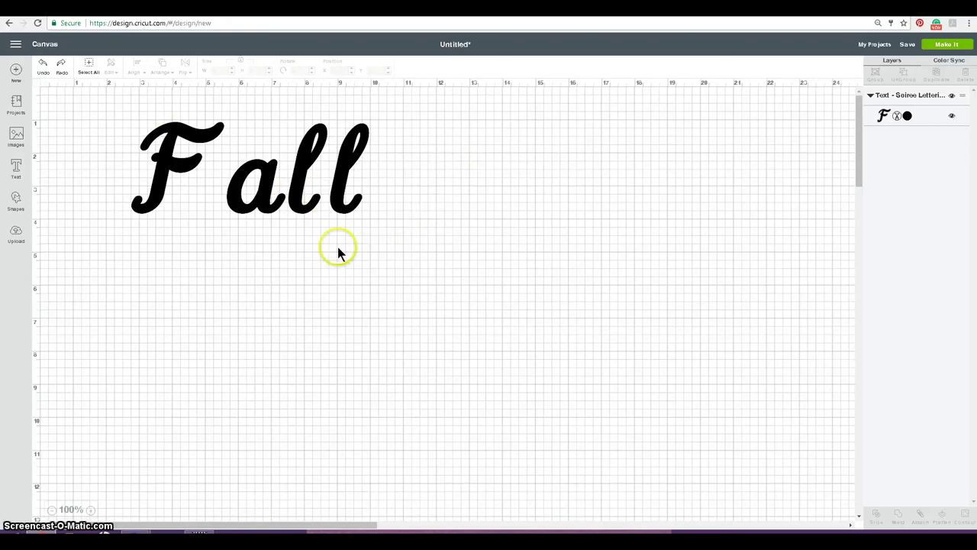
- Ungroup the "Fall" text again and move the last l left against its neighbour, to about X 8.39
click(339, 206)
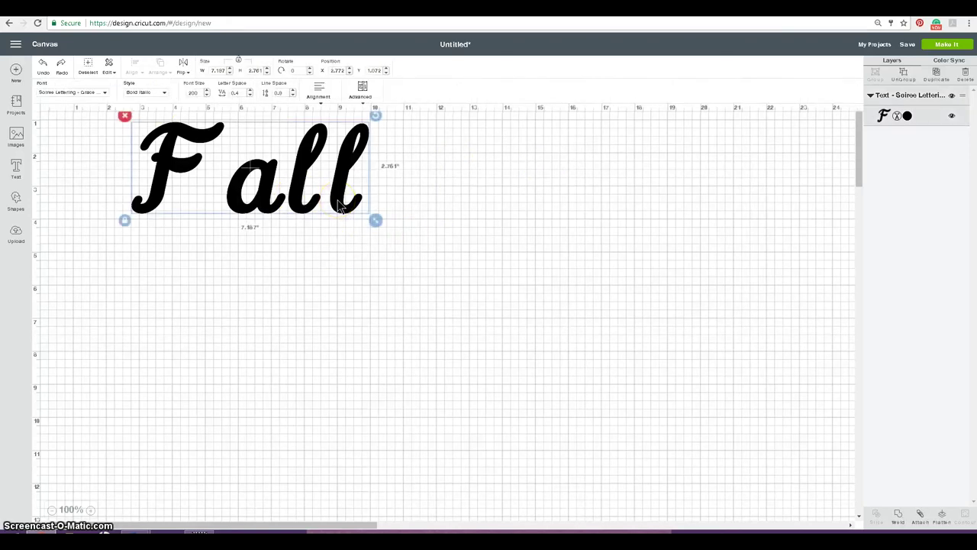
click(904, 76)
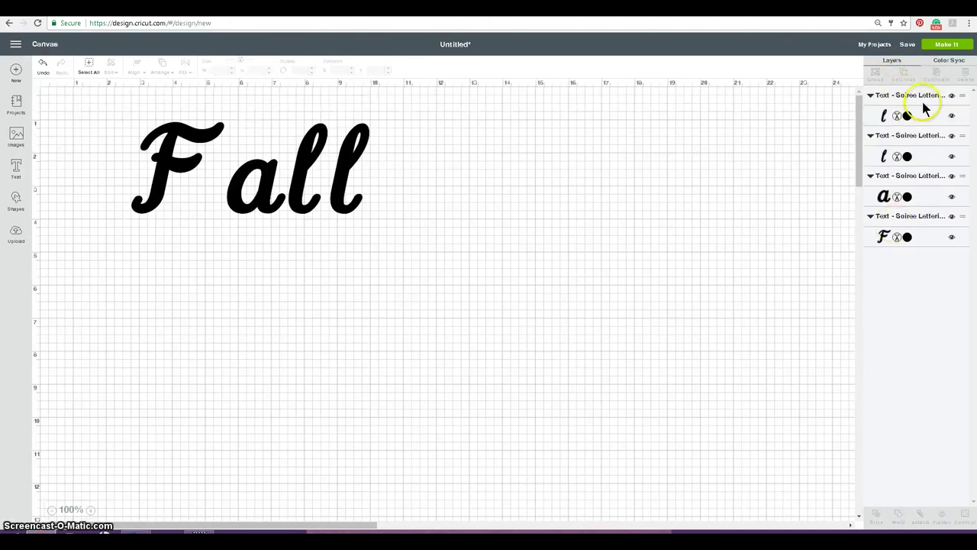
click(341, 203)
drag(341, 204, 328, 206)
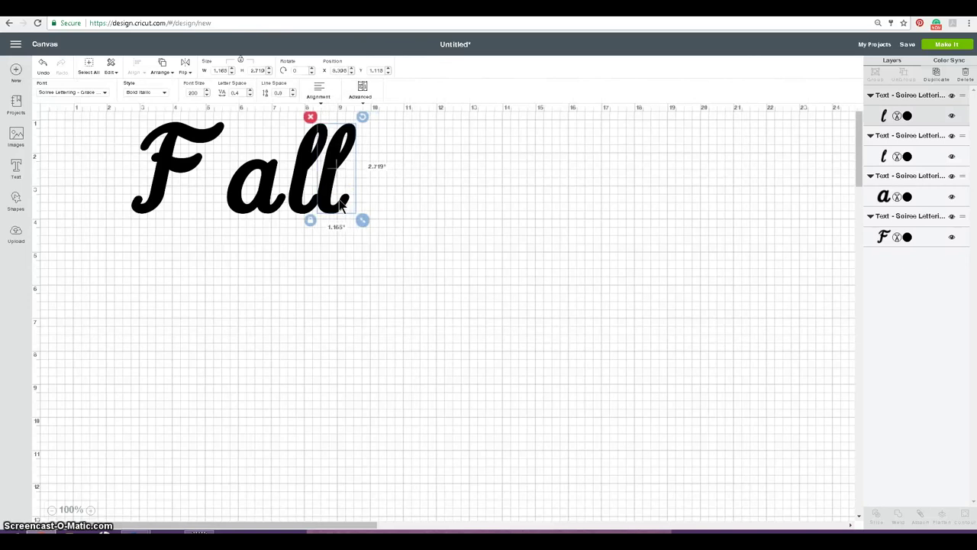
- Move the letter a right against the first l, to about X 5.96, Y 2.2
click(281, 200)
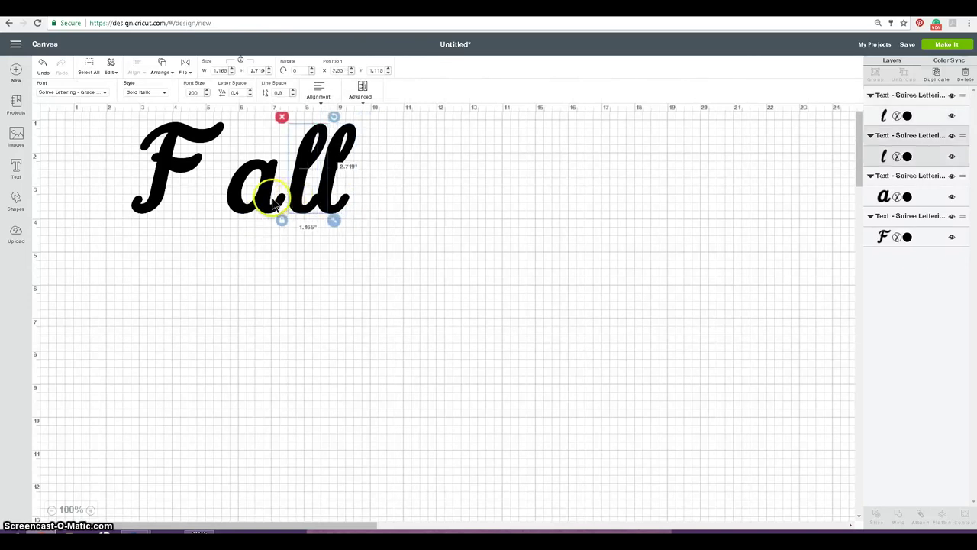
click(271, 202)
drag(271, 202, 281, 202)
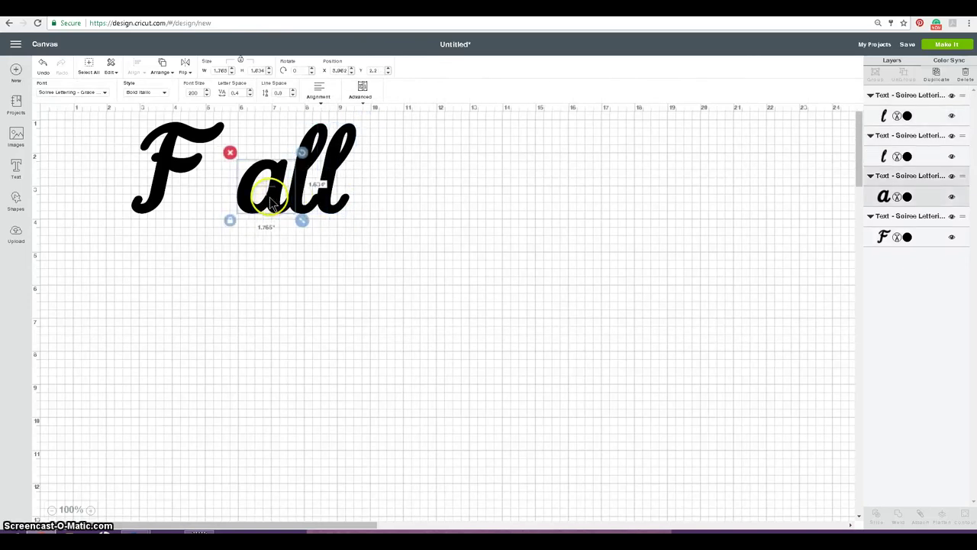
- Nudge the letter F right until it overlaps the a, to about X 4.47
click(184, 168)
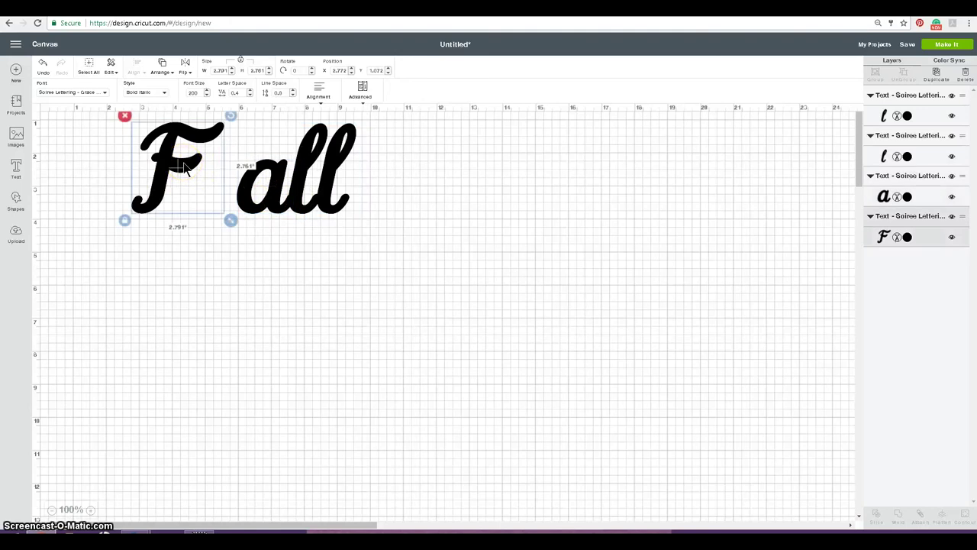
key(Right)
key(Right)
key(Right)
key(Right)
key(Right)
key(Right)
key(Right)
key(Right)
key(Right)
key(Right)
key(Right)
key(Right)
key(Right)
key(Right)
key(Right)
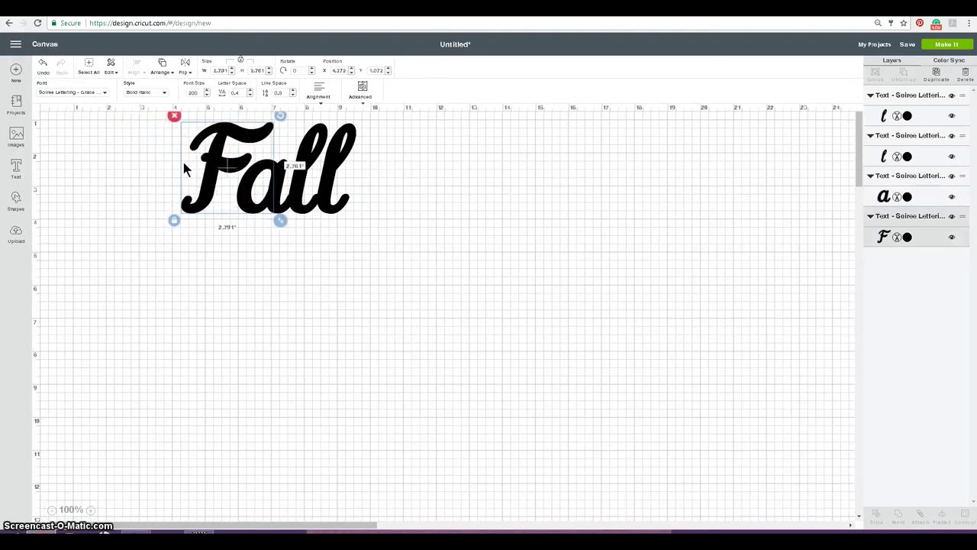
key(Right)
key(Right)
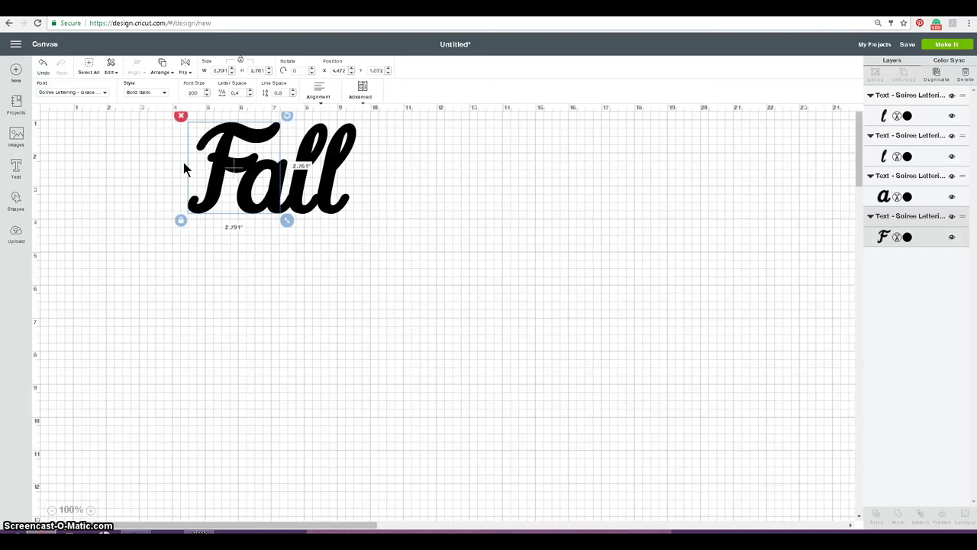
- Fine-tune the position of the letter F against the a, placing it at about X 4.52, Y 1.02
key(Up)
key(Up)
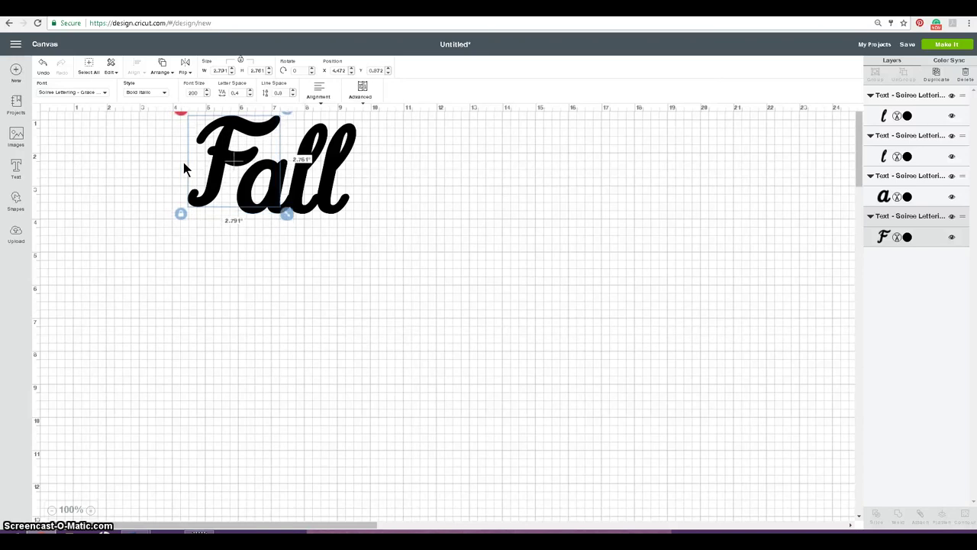
key(Right)
key(Right)
drag(229, 144, 220, 161)
click(155, 160)
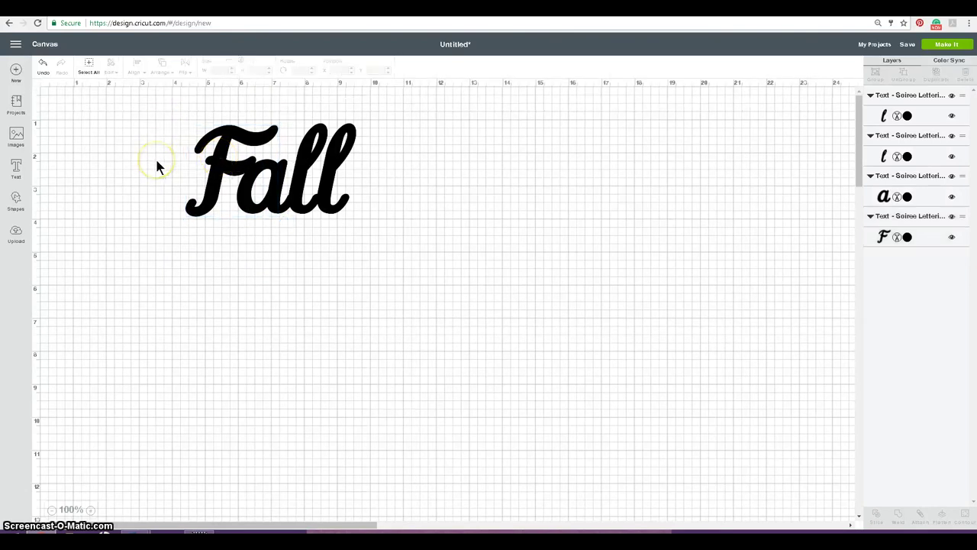
click(227, 163)
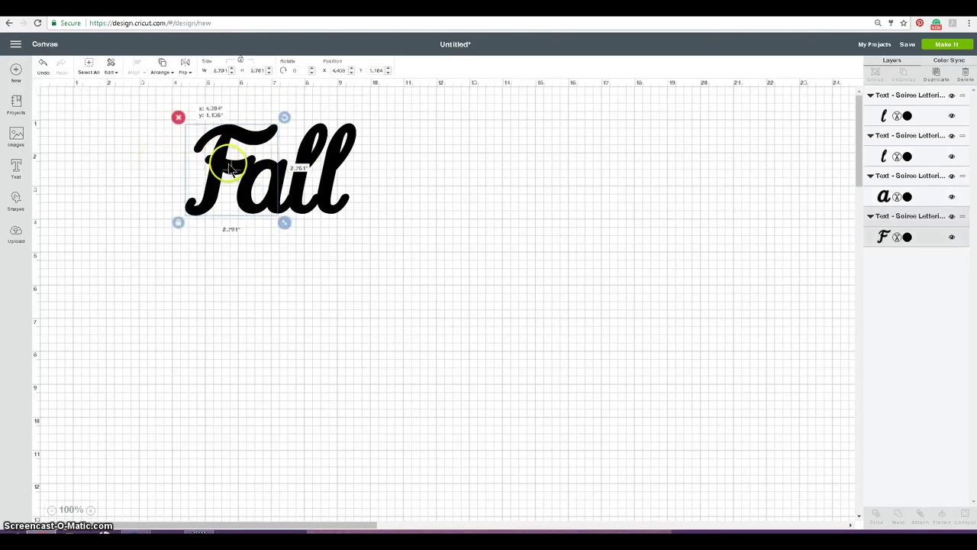
click(155, 175)
- Group the four "Fall" letters and move the group to about X 4.12, Y 1.94
drag(372, 217, 182, 123)
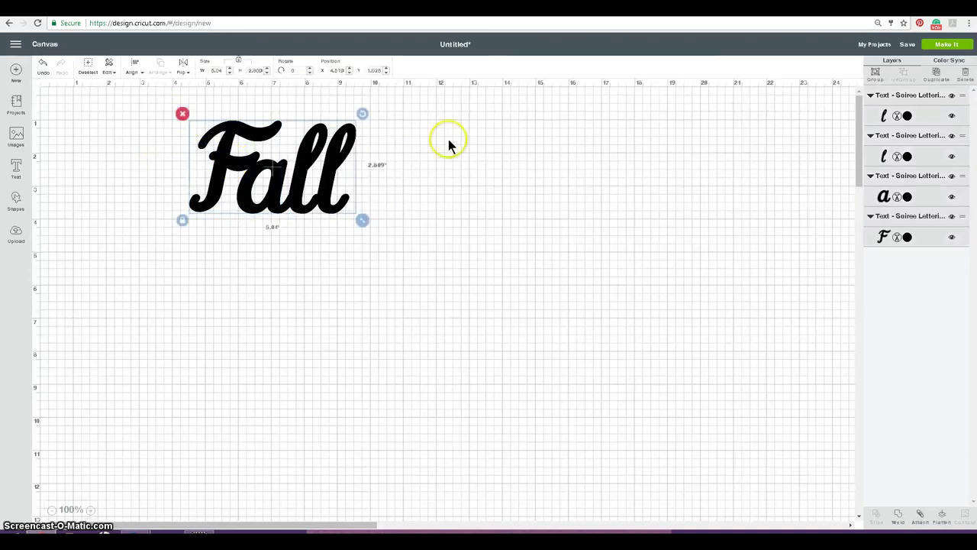
click(875, 74)
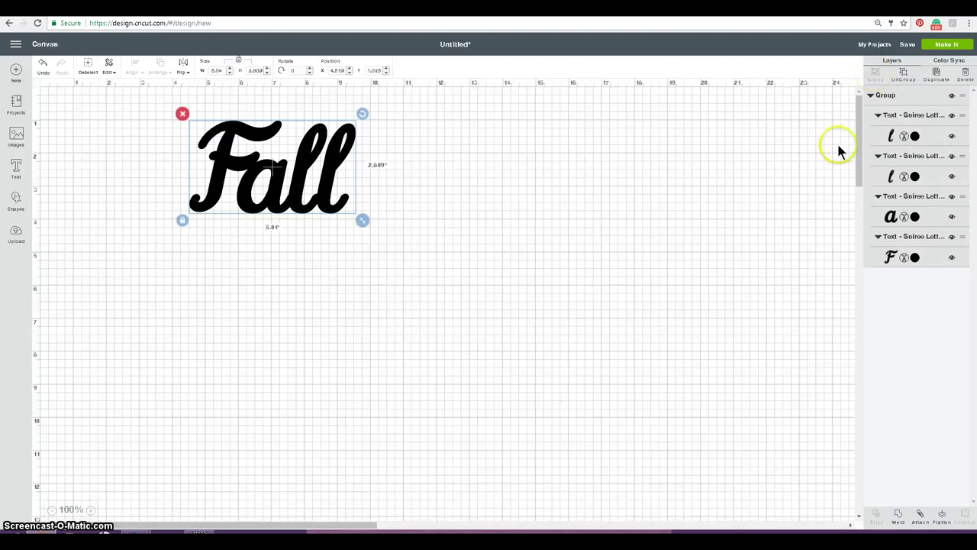
drag(345, 211, 397, 275)
drag(348, 218, 272, 186)
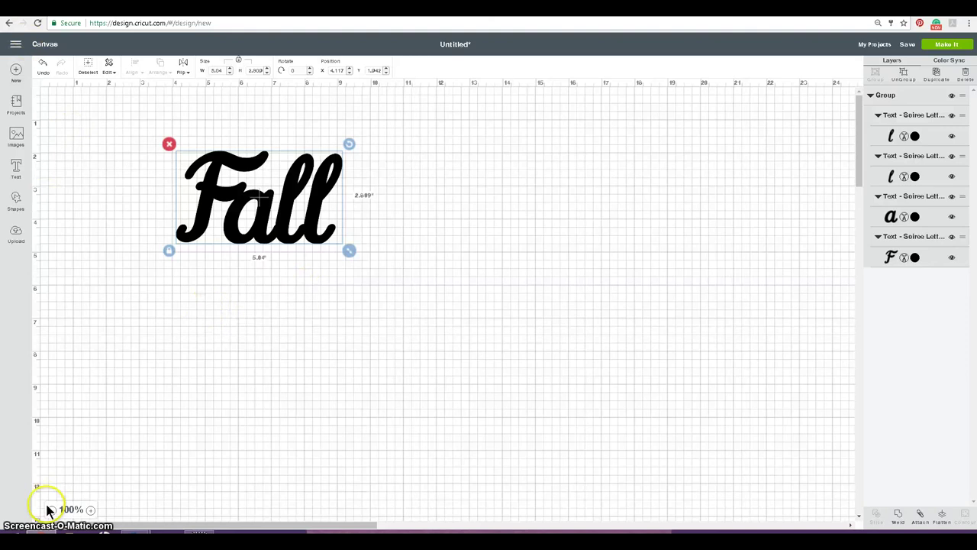
- Separate the grouped letters and move the last l left over the F and a, to about X 5.37, Y 1.83
key(ctrl+z)
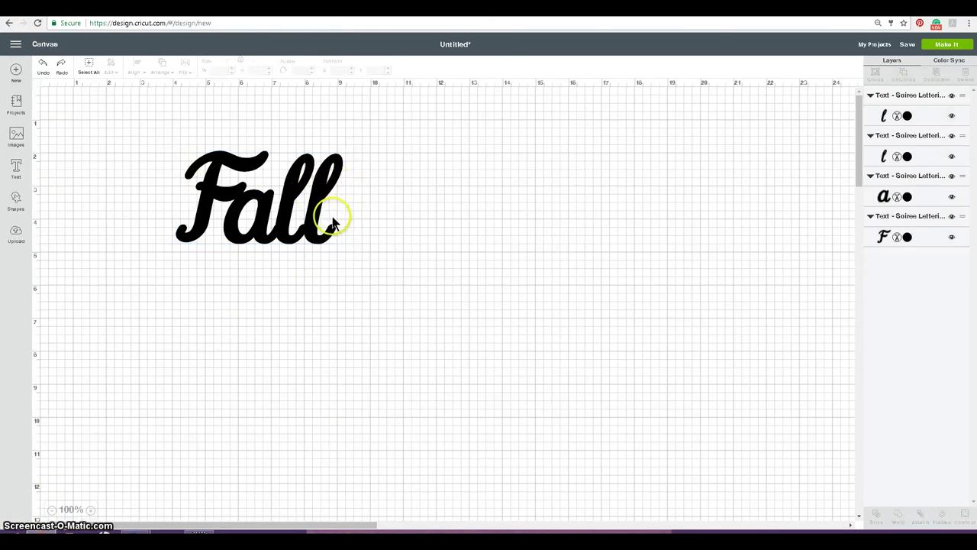
drag(342, 202, 258, 203)
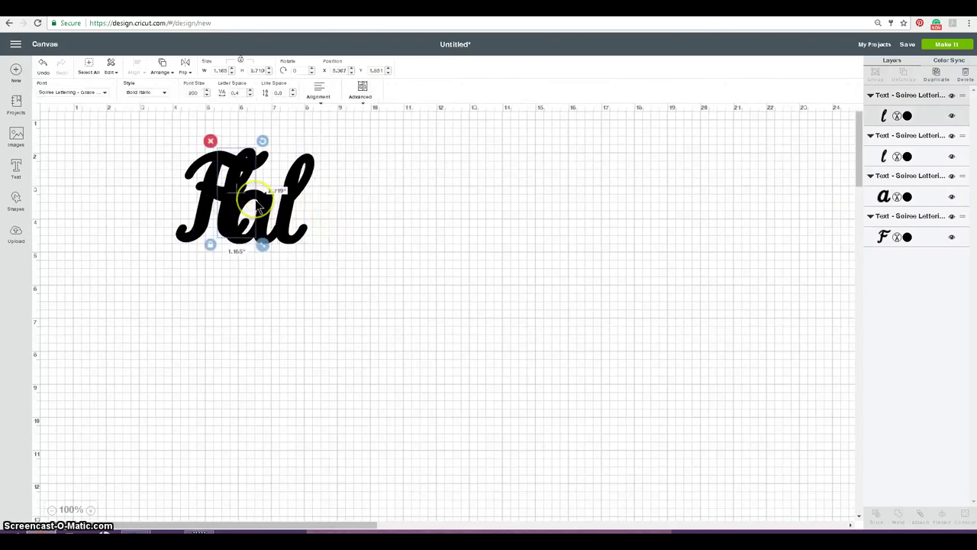
- Undo the last move of the final l, and weld all four "Fall" letters into a single shape
click(42, 67)
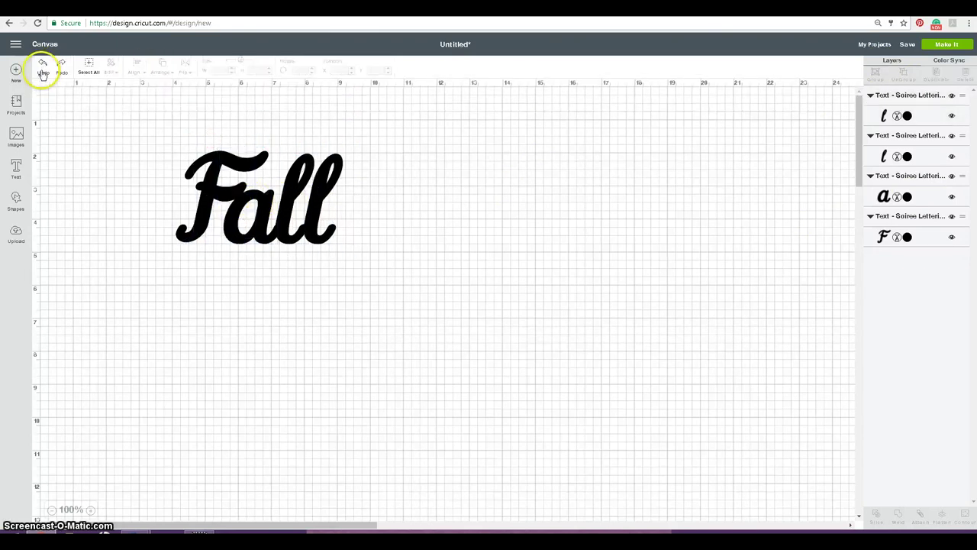
click(319, 197)
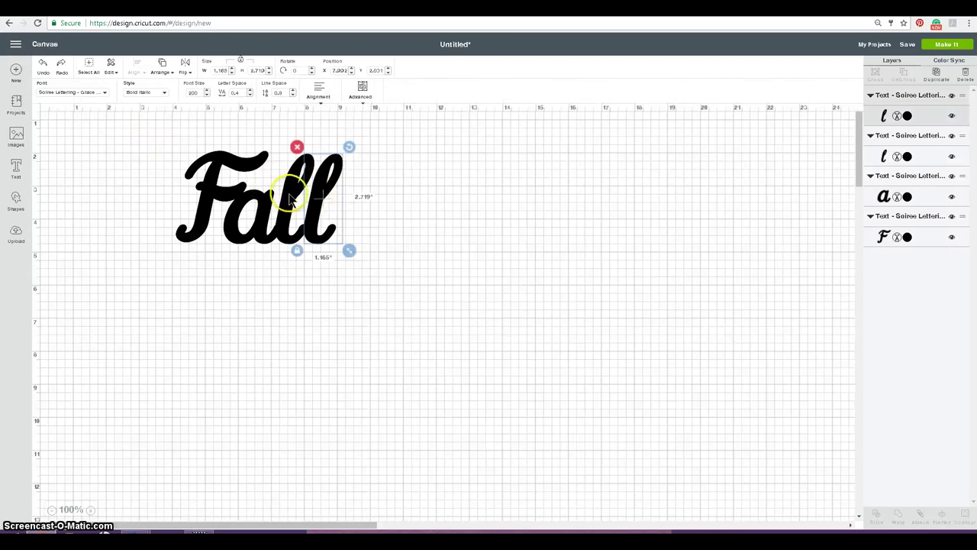
shift+click(284, 197)
shift+click(266, 204)
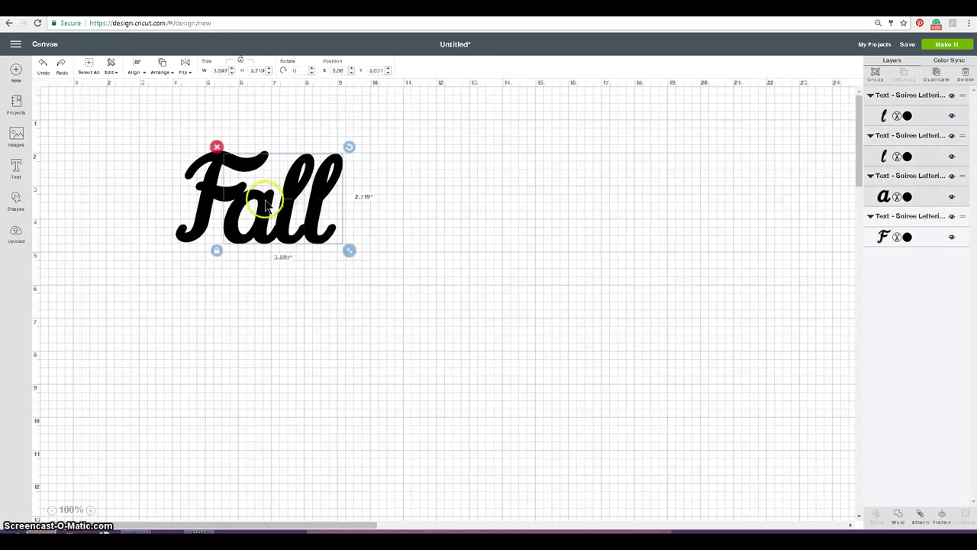
shift+click(217, 199)
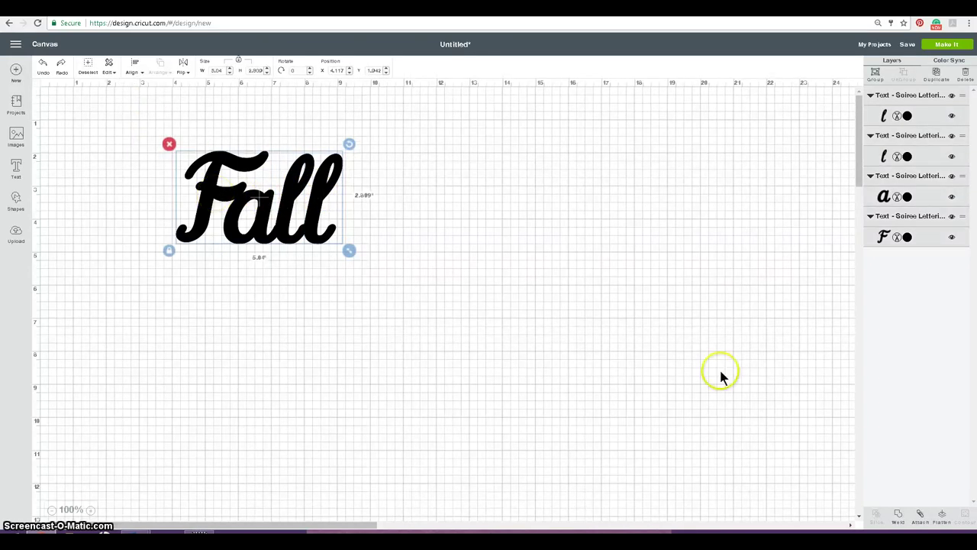
click(899, 516)
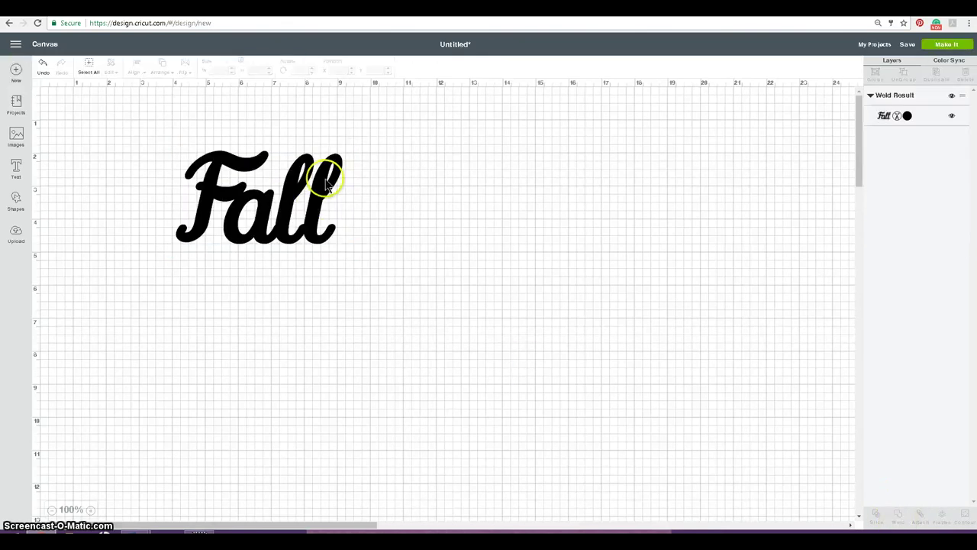
- Move the welded "Fall" down the canvas to about X 2.27, Y 6.72
mouse_move(325, 184)
mouse_down()
mouse_move(348, 191)
mouse_move(325, 188)
mouse_up()
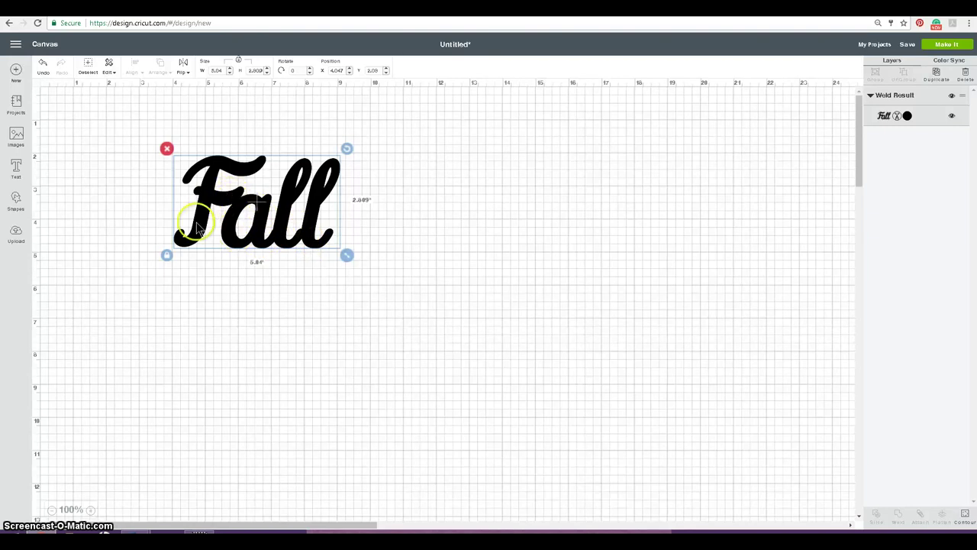
click(471, 280)
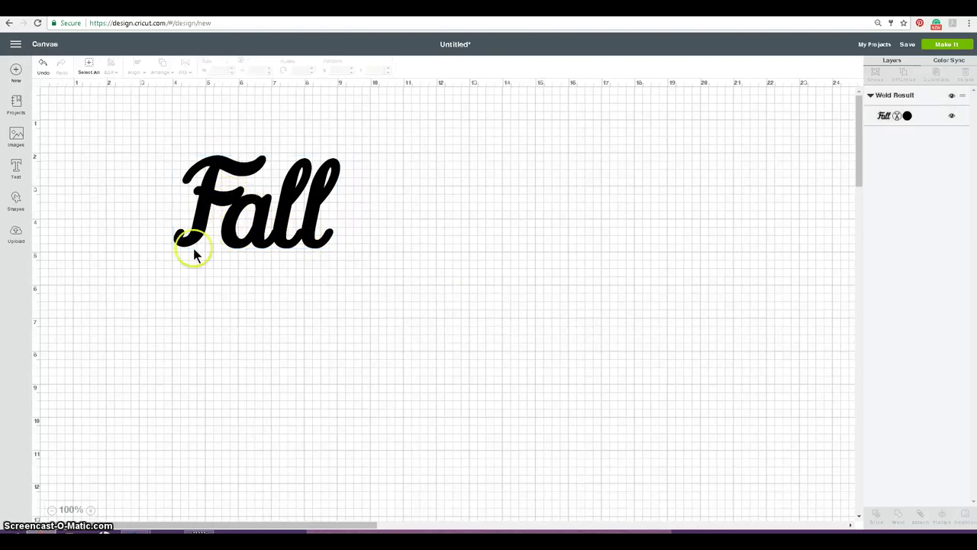
click(261, 214)
drag(262, 258, 248, 274)
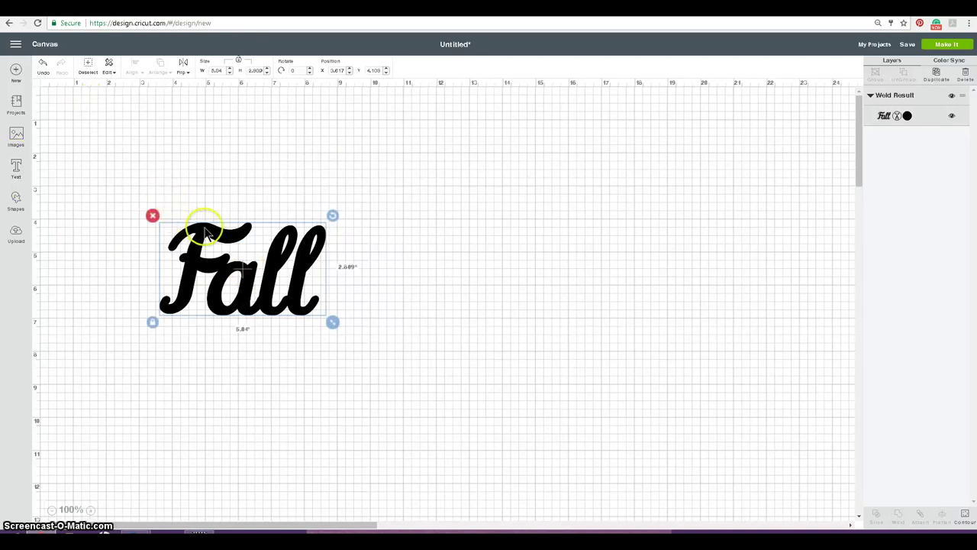
drag(185, 259, 140, 346)
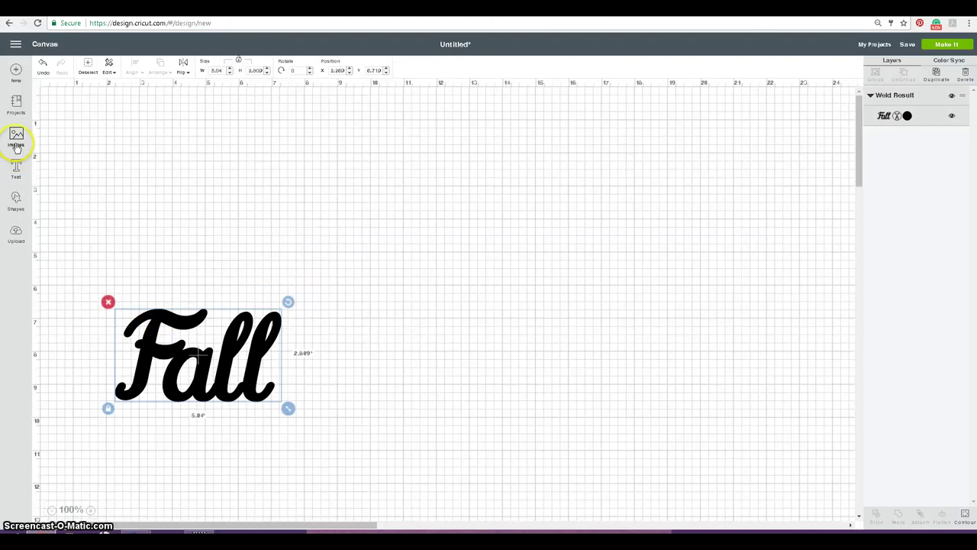
- Insert a heart shape and position it above the word "Fall" at about X 3.36, Y 1.47
click(16, 208)
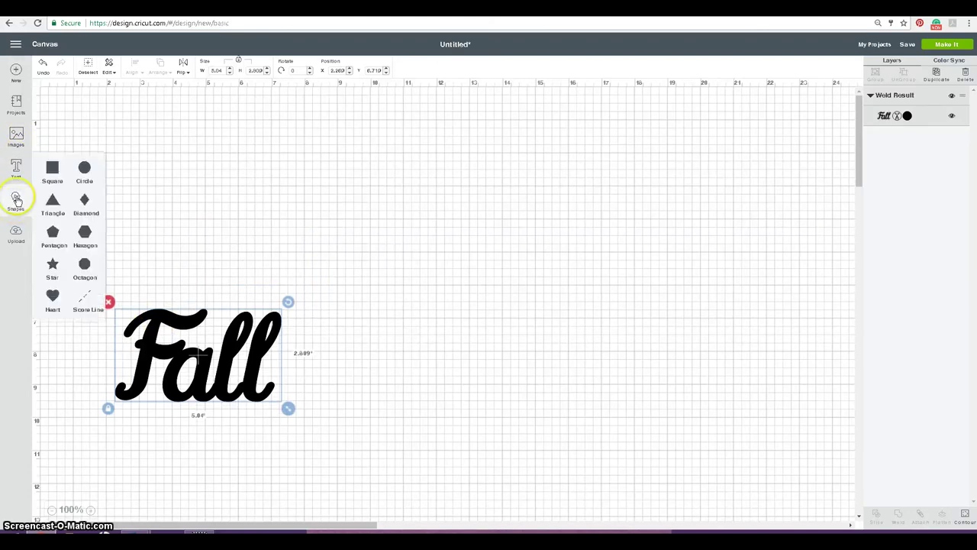
click(52, 296)
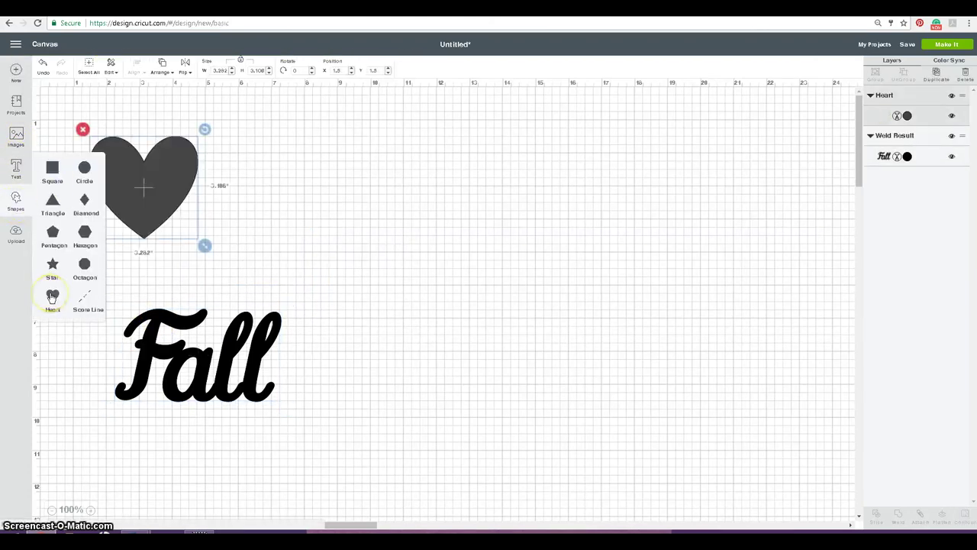
drag(183, 148, 247, 148)
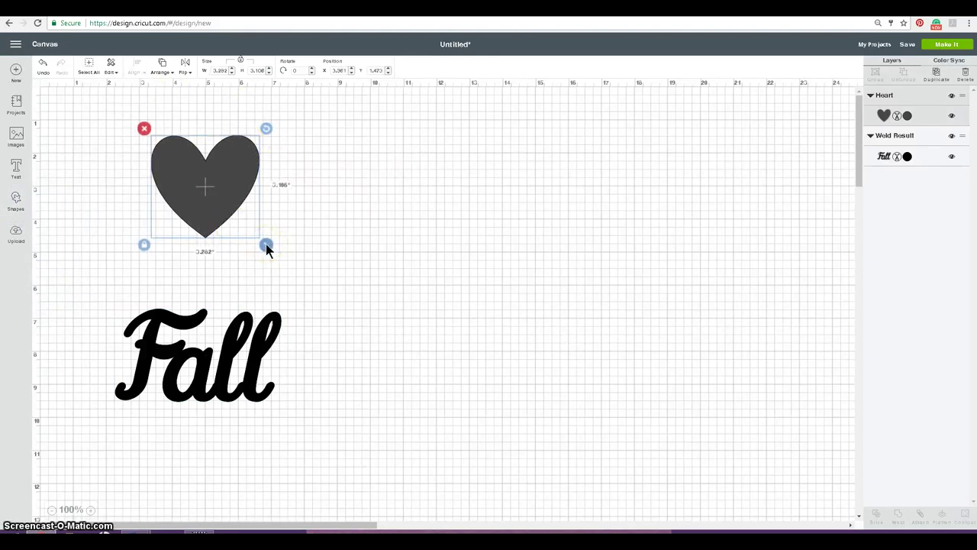
- Enlarge the heart, stretch it wider with proportions unlocked, and scale it down proportionally to about 2.80 by 1.88 inches
drag(266, 247, 283, 259)
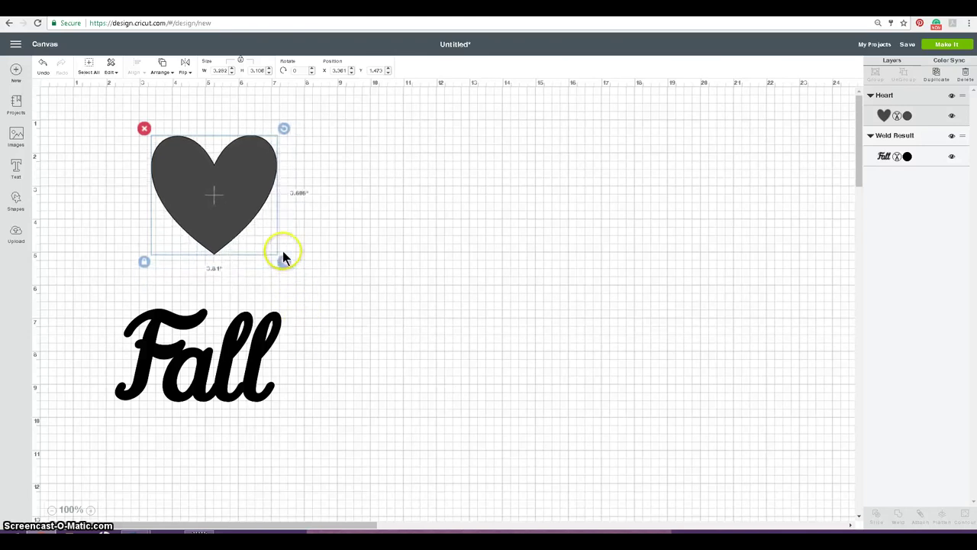
click(144, 261)
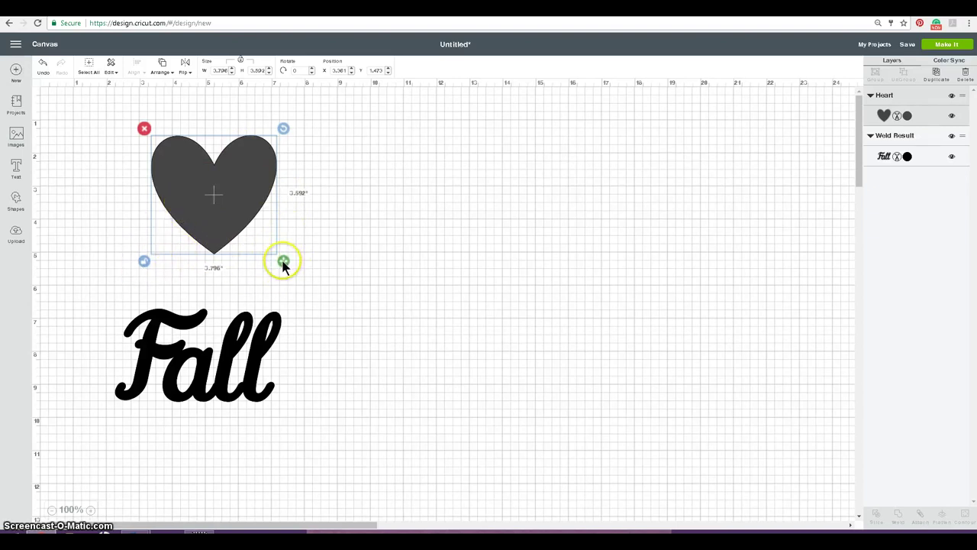
drag(283, 261, 318, 253)
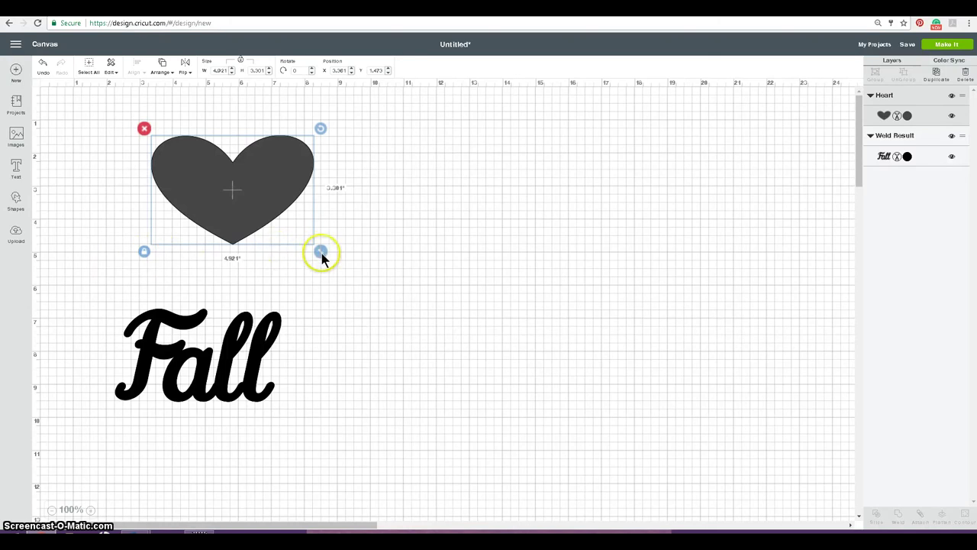
drag(322, 253, 253, 226)
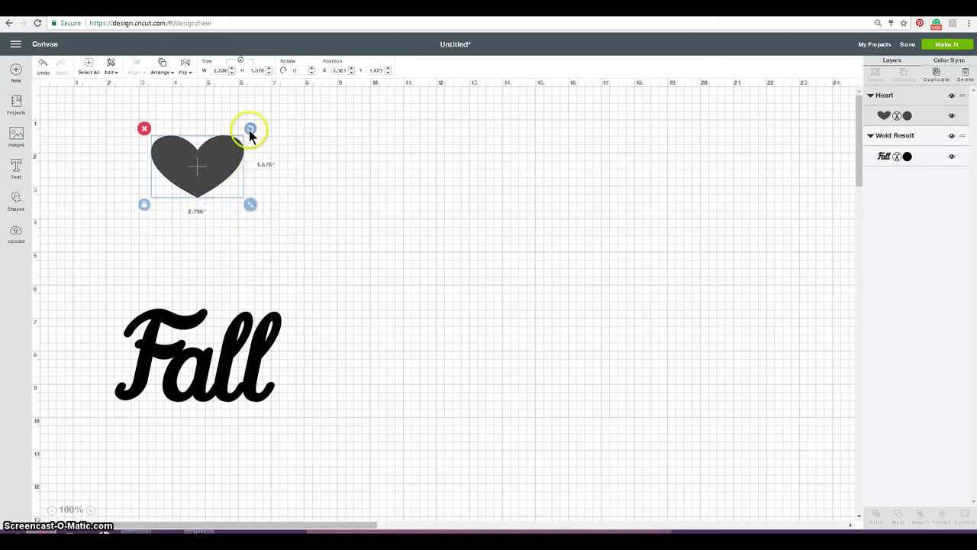
- Rotate the heart about 24 degrees and place it over the last letters of "Fall", at about X 5.76, Y 5.47
drag(250, 133, 344, 287)
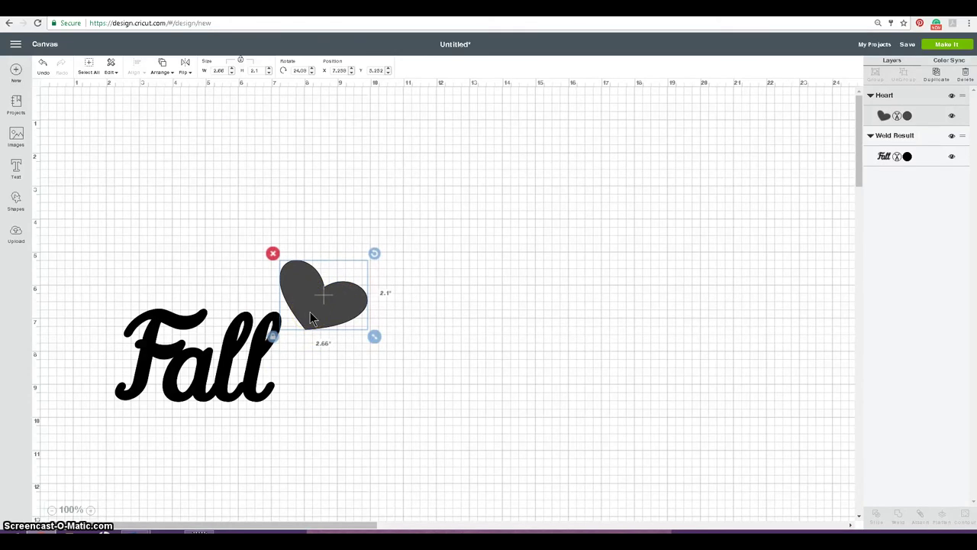
drag(310, 319, 261, 323)
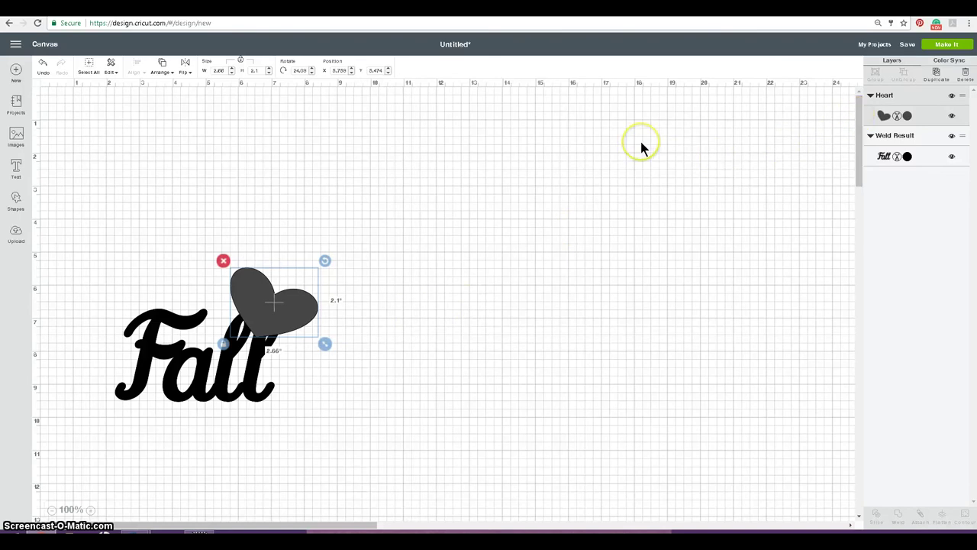
- Send the heart to the back behind "Fall" and enlarge it proportionally, leaving nothing selected
click(173, 75)
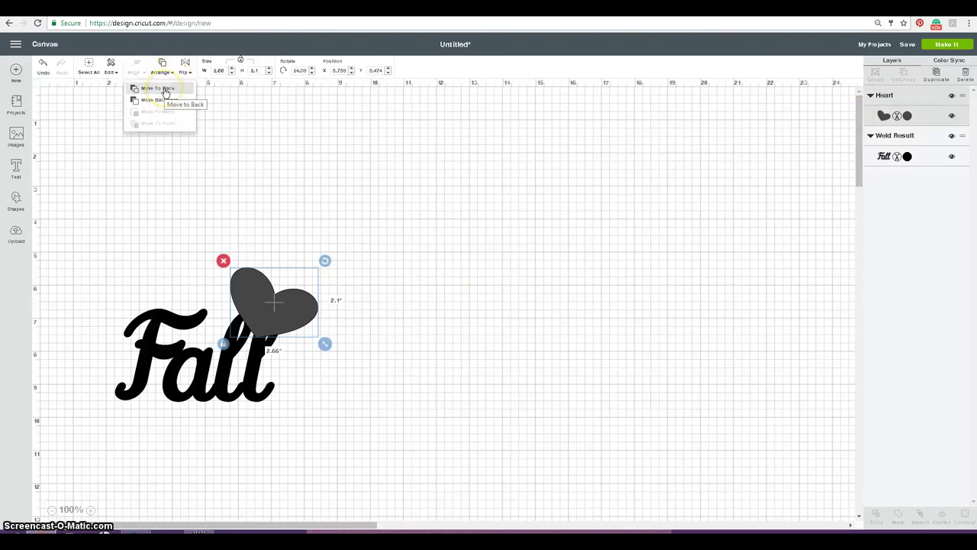
click(160, 88)
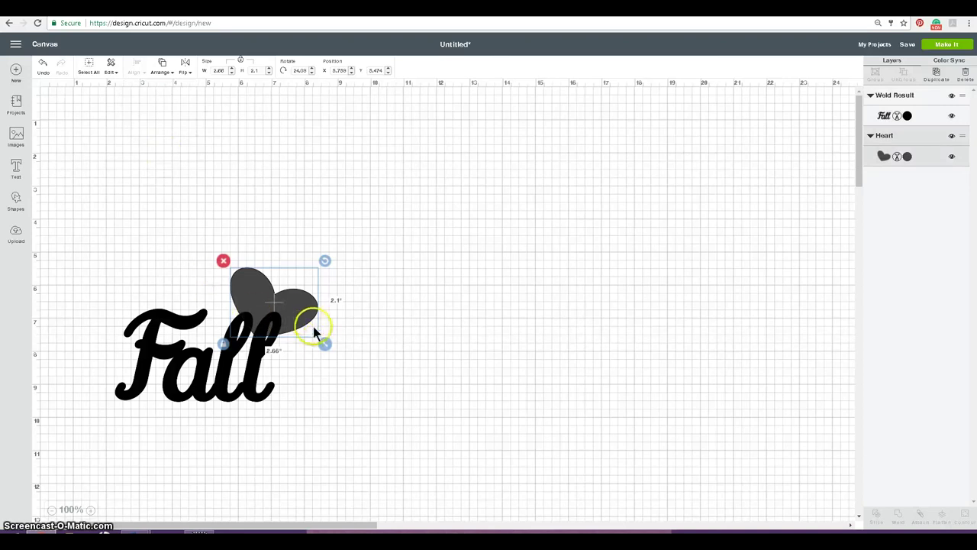
drag(322, 346, 334, 403)
drag(332, 452, 374, 397)
click(164, 166)
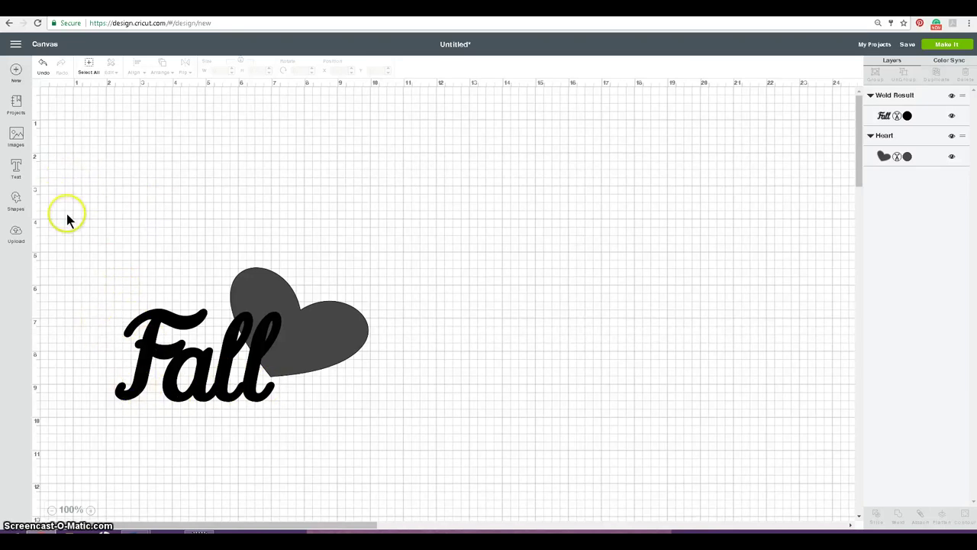
- Open the upload page, look through the recently uploaded images, and start a new image upload
click(15, 235)
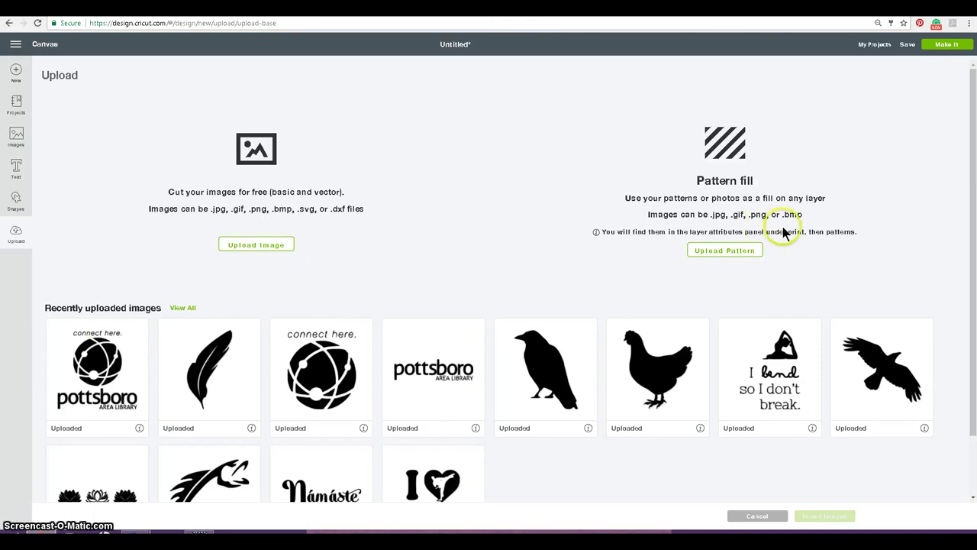
drag(973, 196, 966, 279)
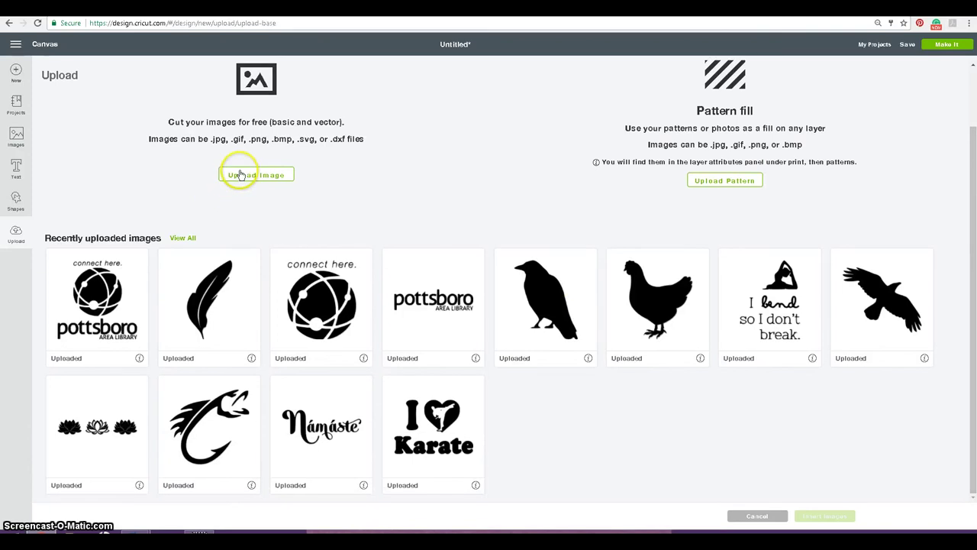
click(242, 175)
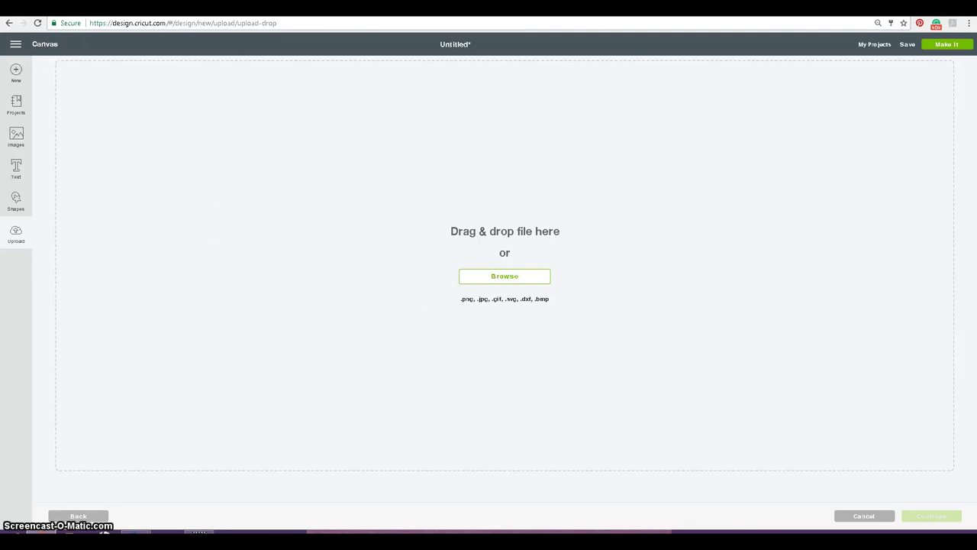
- Open Pixabay's crystals results in a new browser tab and repeat the search with the media type set to all images
click(122, 9)
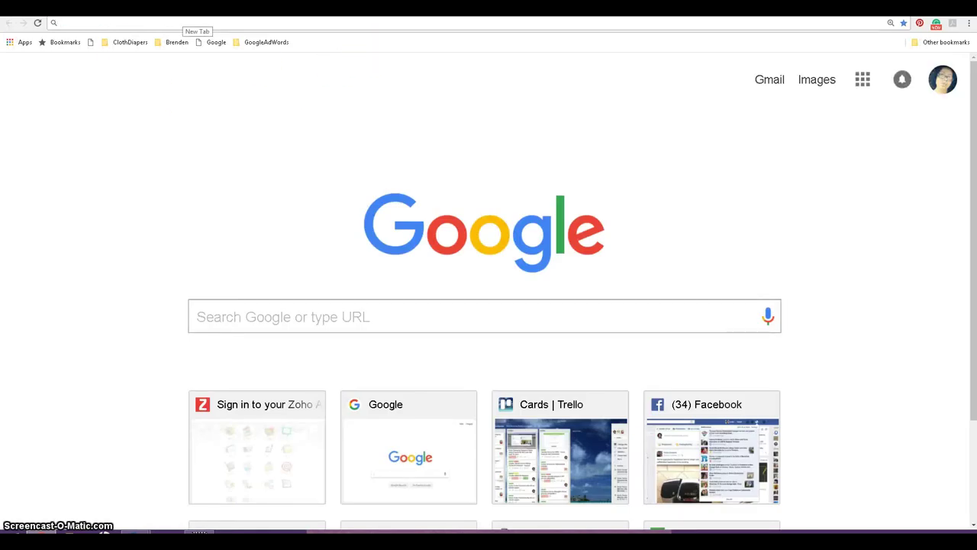
text(pixabay.com/en/videos/list/?q=crystals&order=popular)
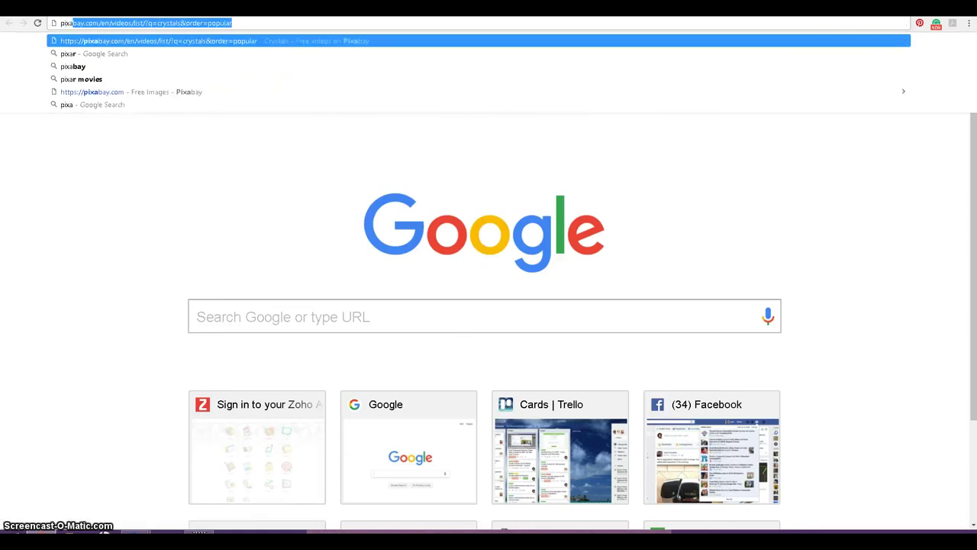
key(Return)
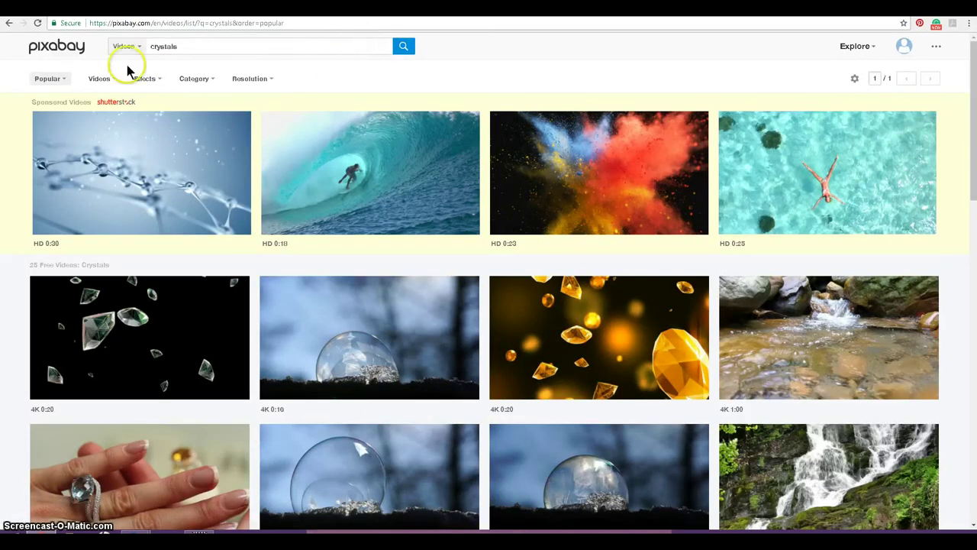
click(128, 49)
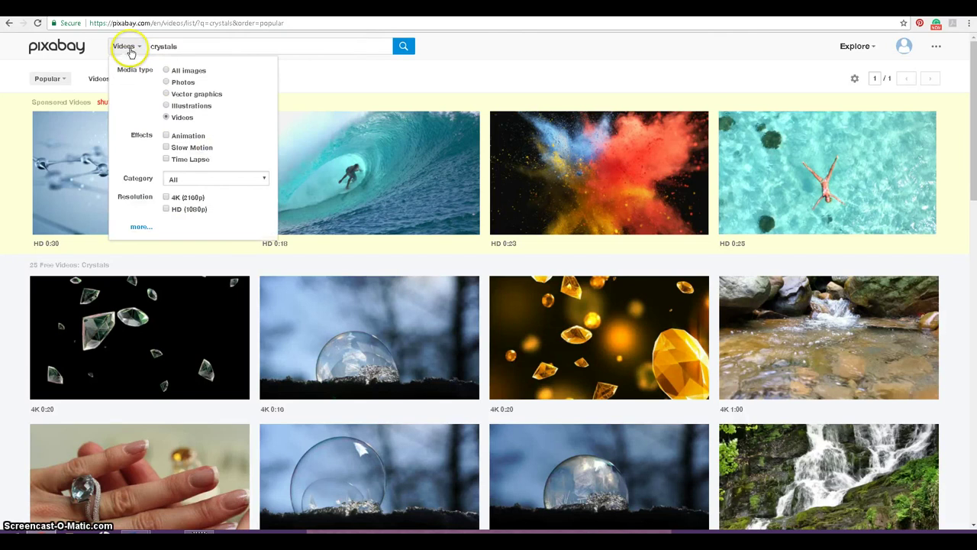
click(167, 71)
click(200, 47)
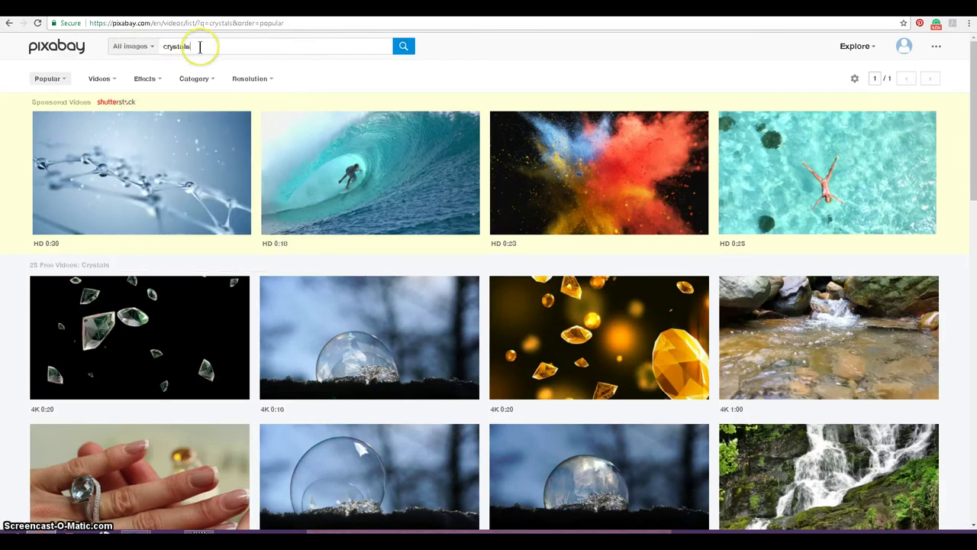
key(Return)
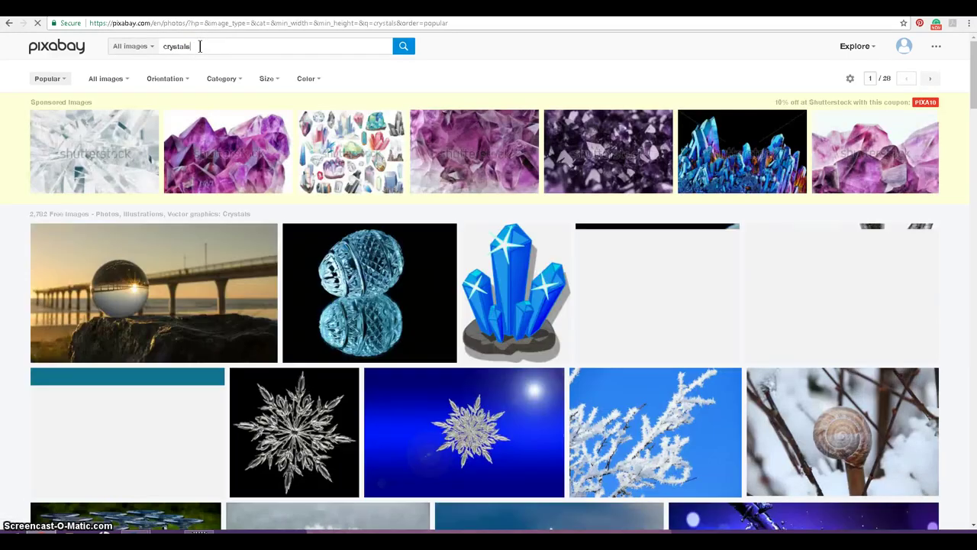
- Replace the Pixabay search term with "butterfly" and run the image search
key(BackSpace)
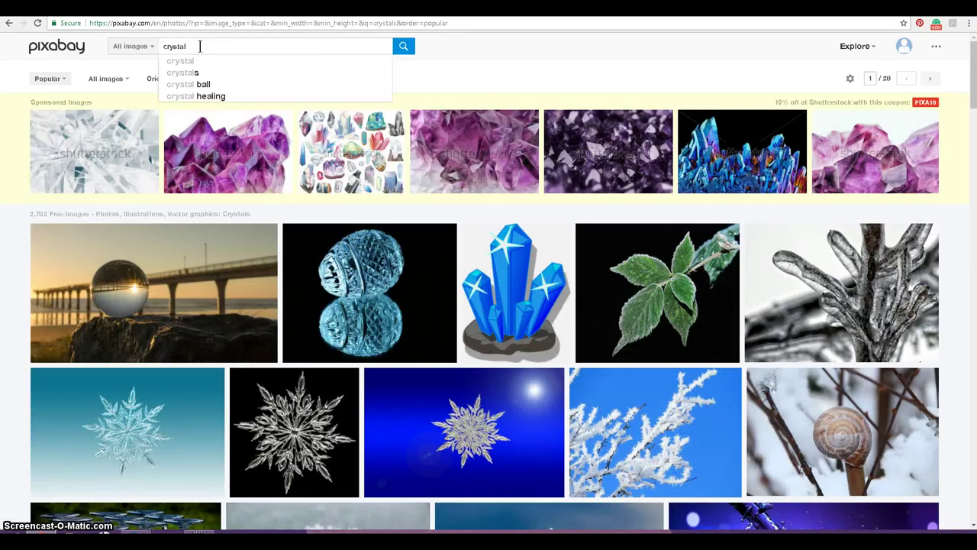
key(BackSpace)
key(BackSpace)
key(BackSpace)
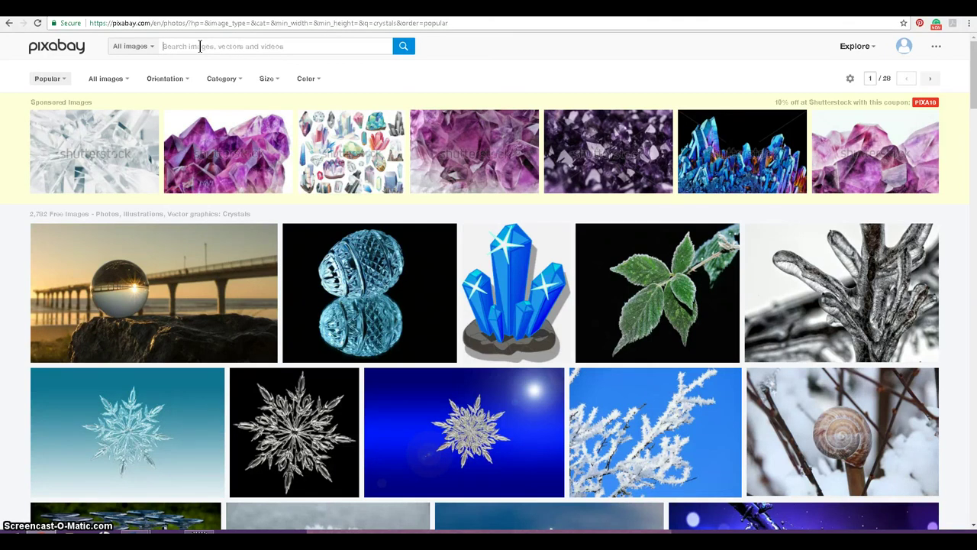
text(bu)
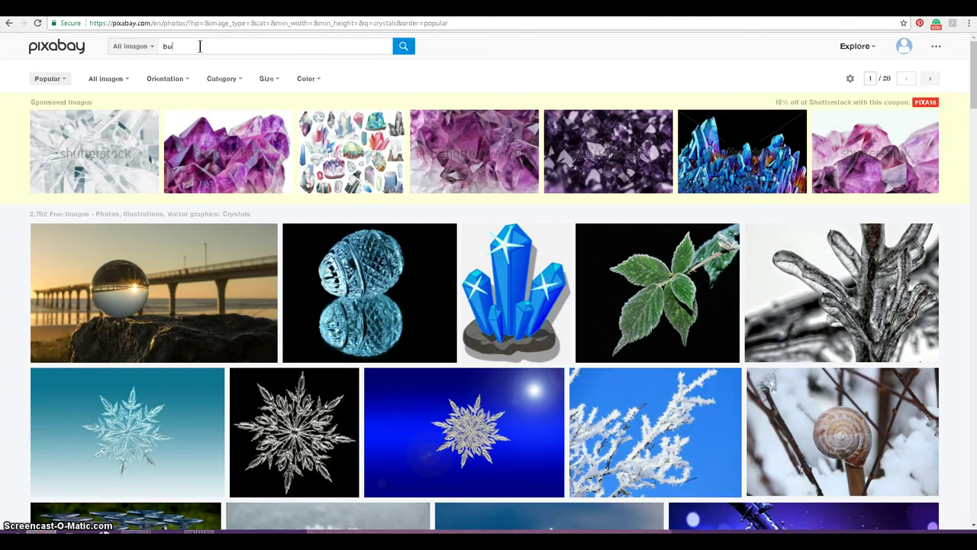
text(tterfly)
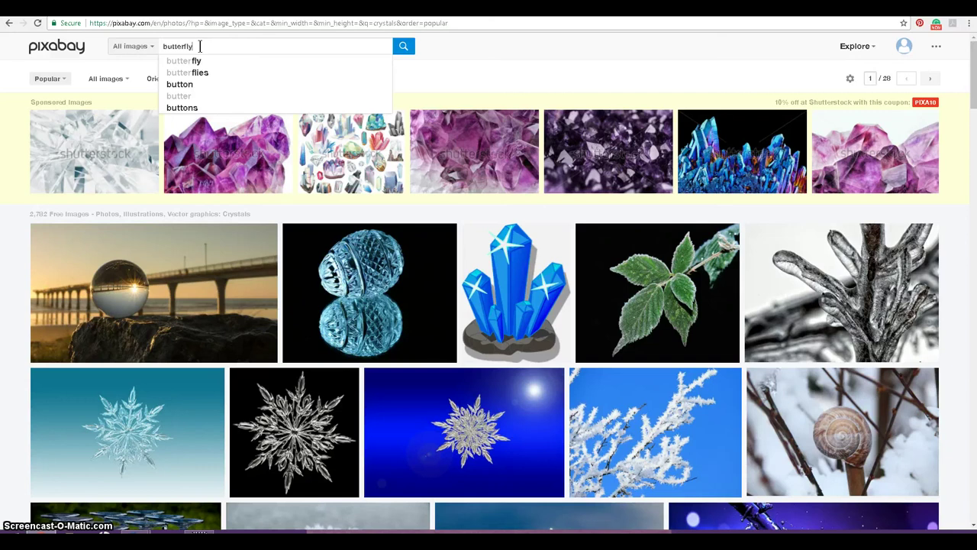
key(Return)
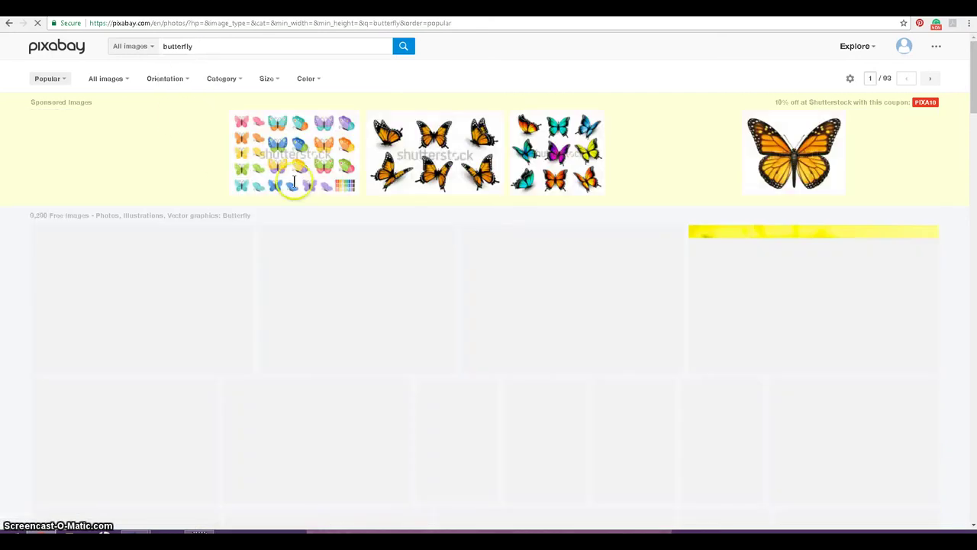
- Filter the Pixabay butterfly results to show only illustrations
click(436, 136)
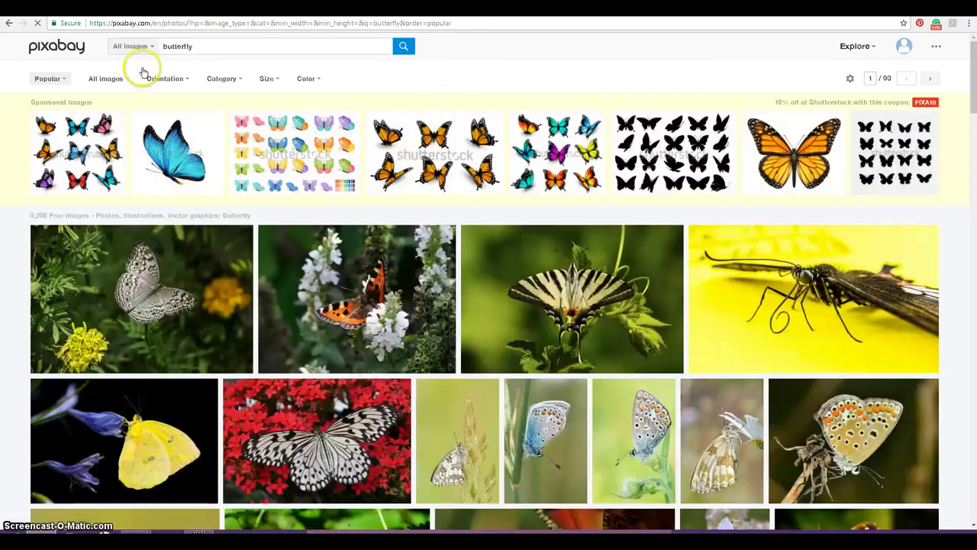
click(122, 80)
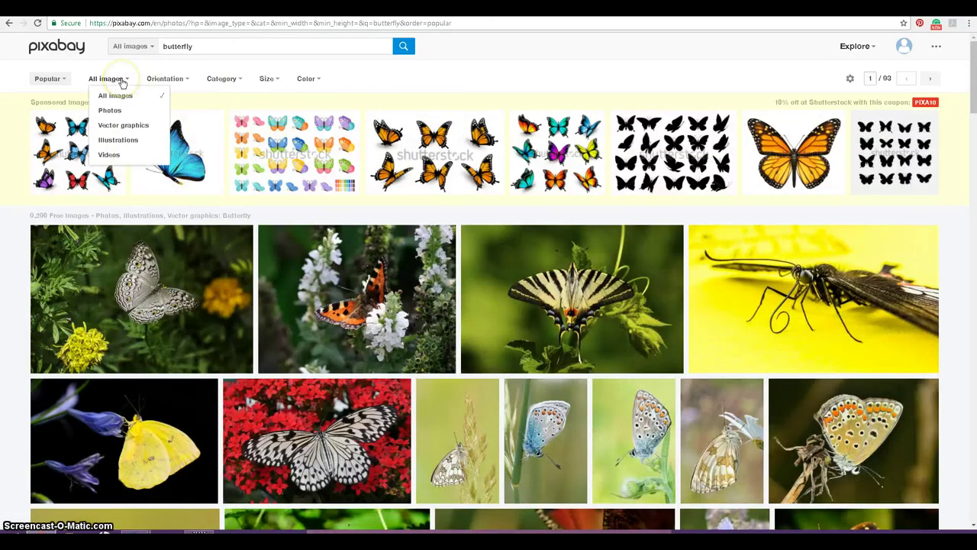
click(118, 140)
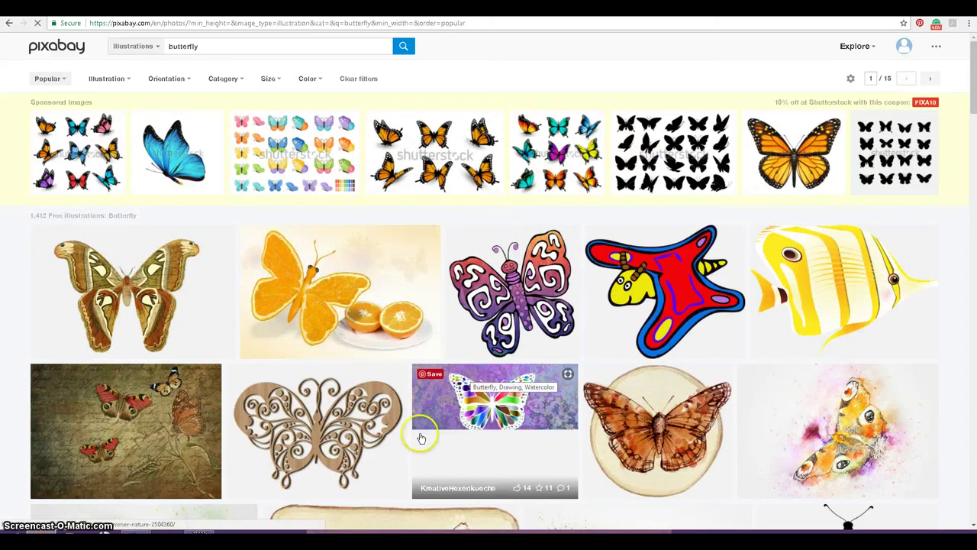
- Open the carved wooden butterfly illustration and download it as a PNG
click(336, 420)
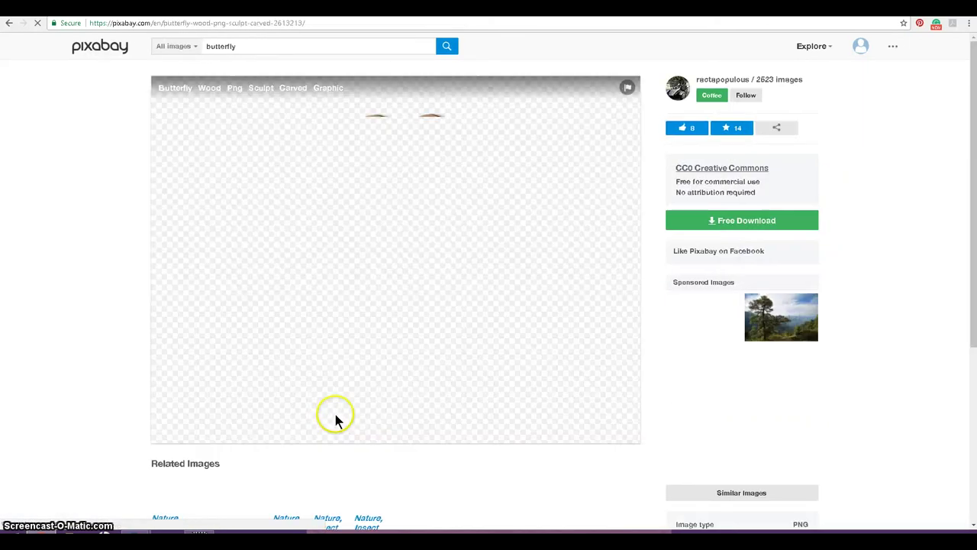
click(729, 221)
click(702, 319)
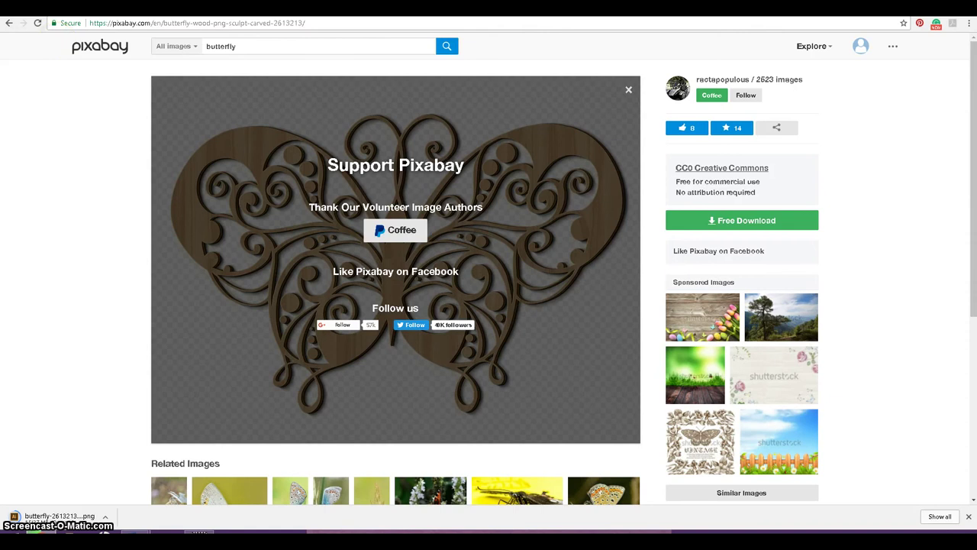
- Switch to Cricut Design Space, load butterfly-2613213_1920.png from the Downloads folder, and classify it as a Simple image
click(88, 8)
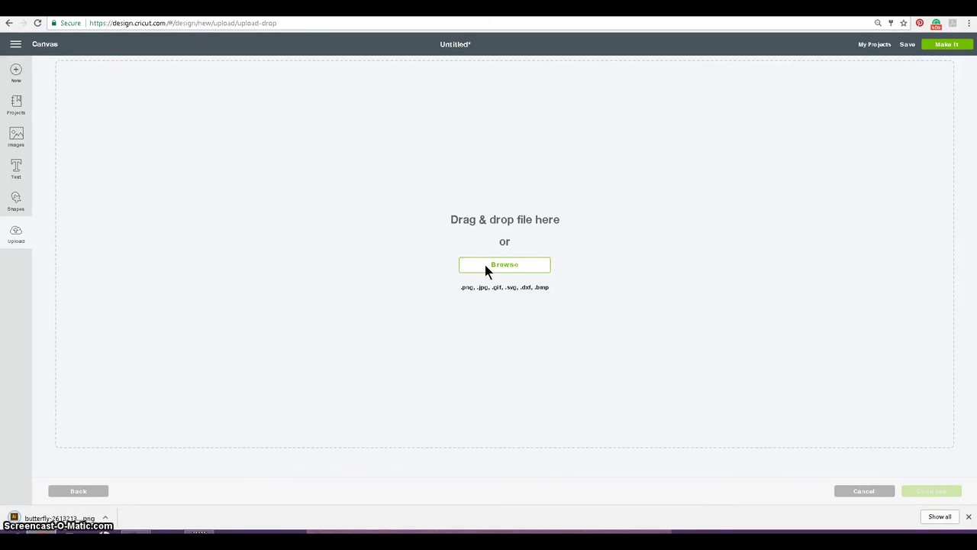
click(485, 267)
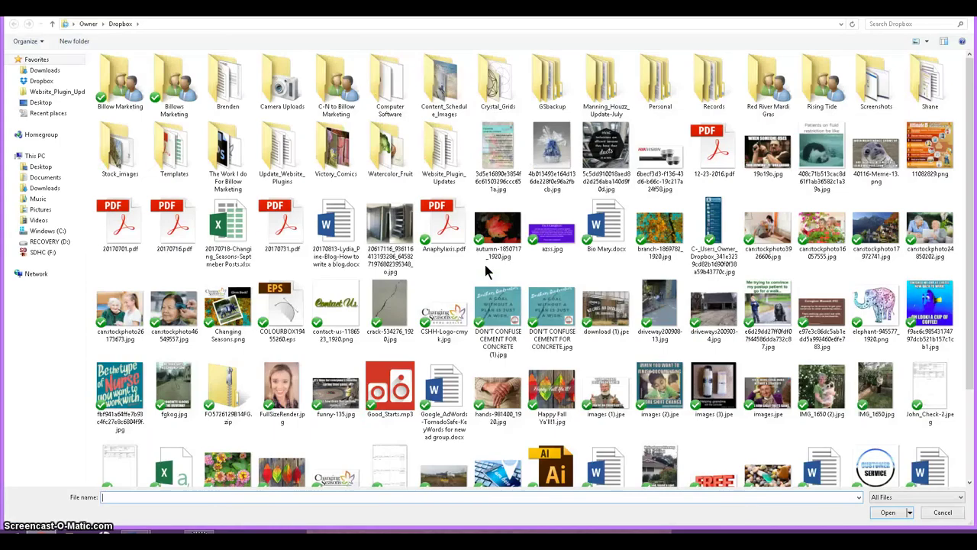
click(43, 70)
click(845, 76)
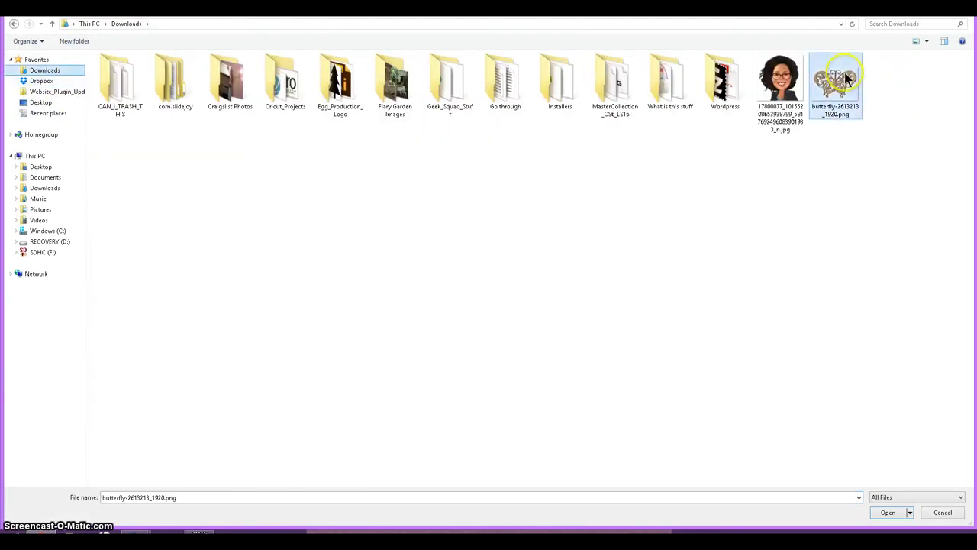
click(889, 515)
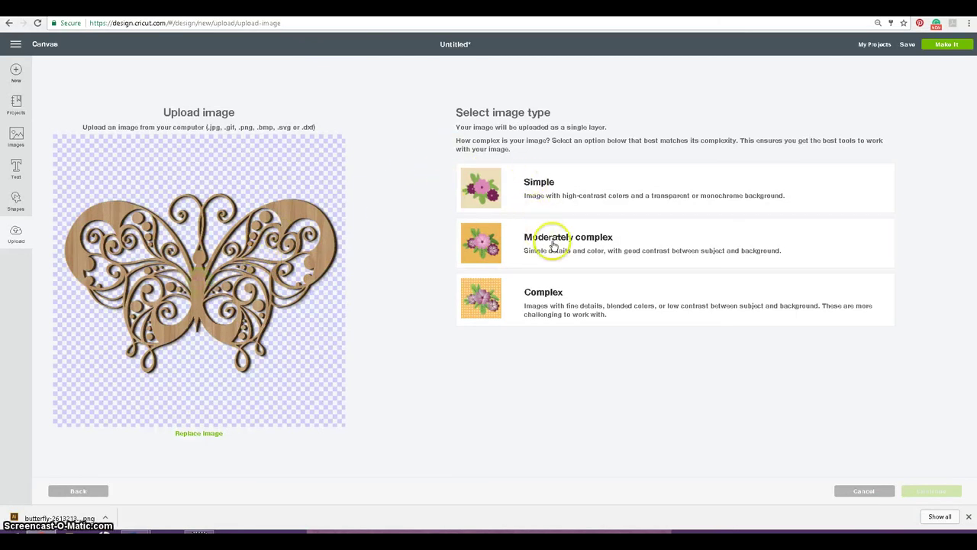
click(654, 181)
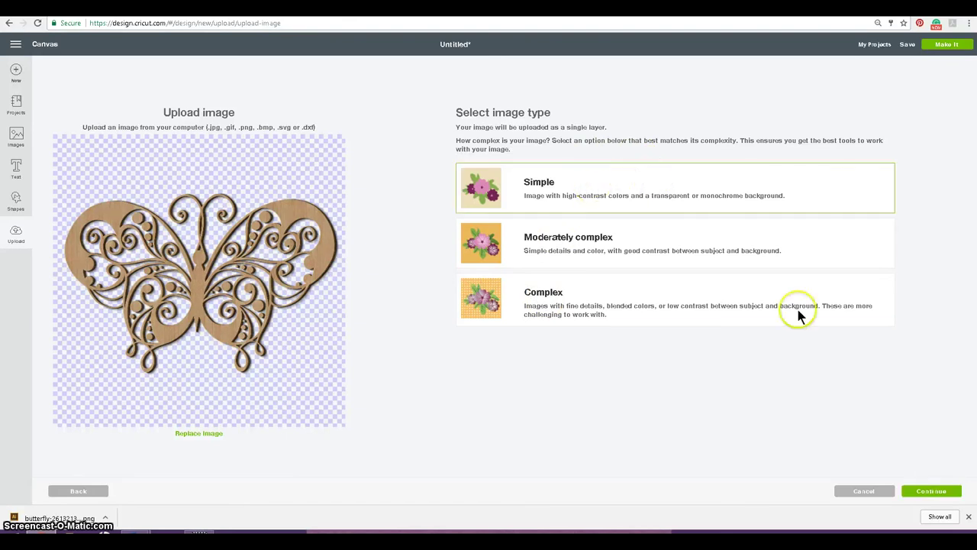
click(938, 491)
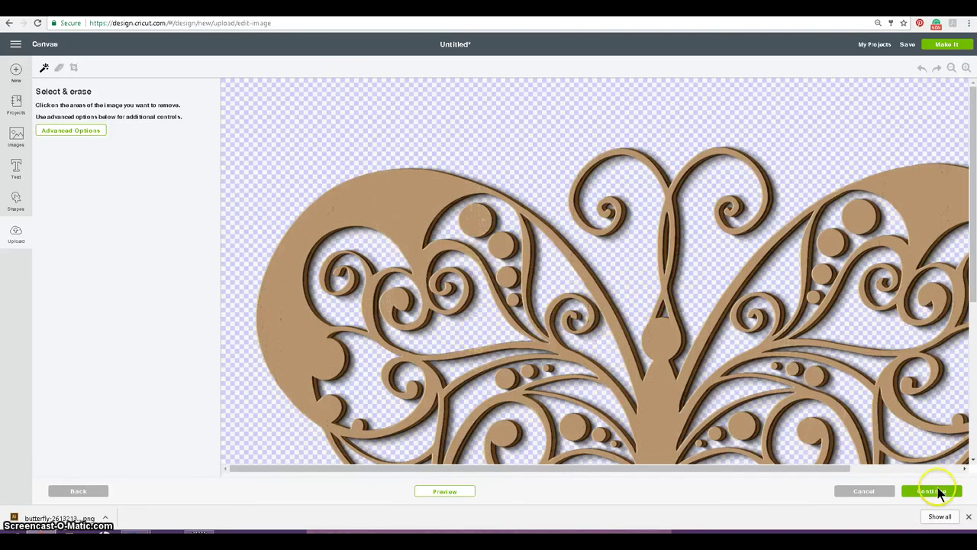
- Examine the uploaded butterfly at different zoom levels and look over the Select & Erase, Erase and Crop tools
click(966, 68)
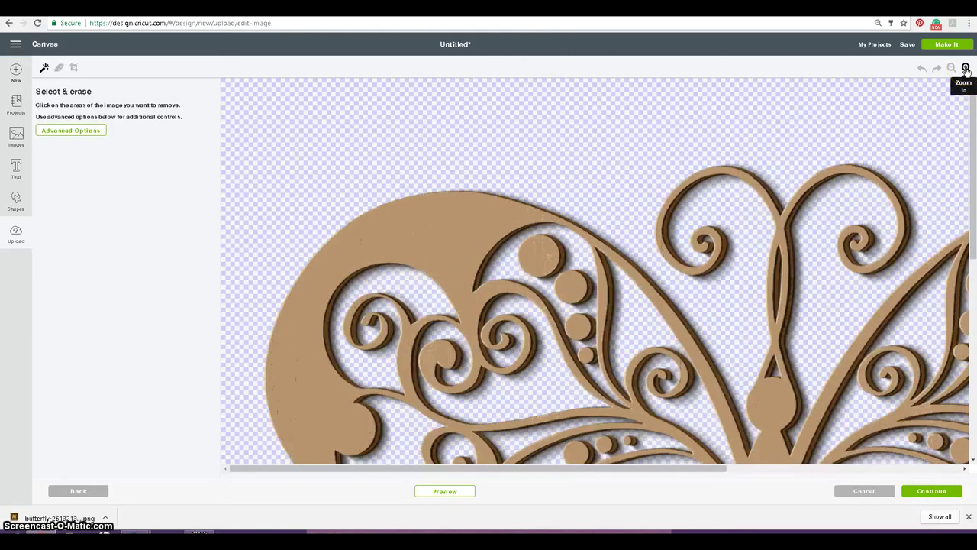
click(965, 68)
click(951, 68)
click(951, 68)
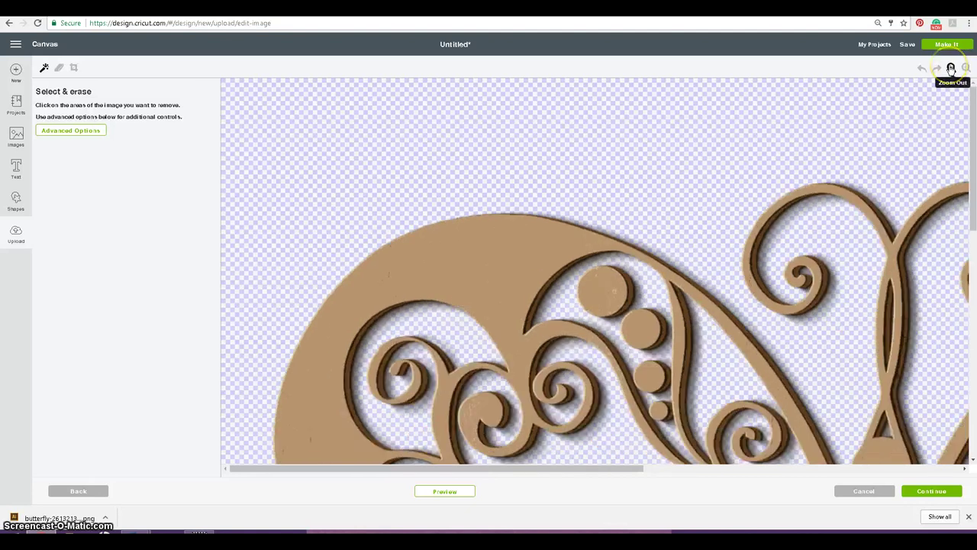
click(950, 68)
click(951, 68)
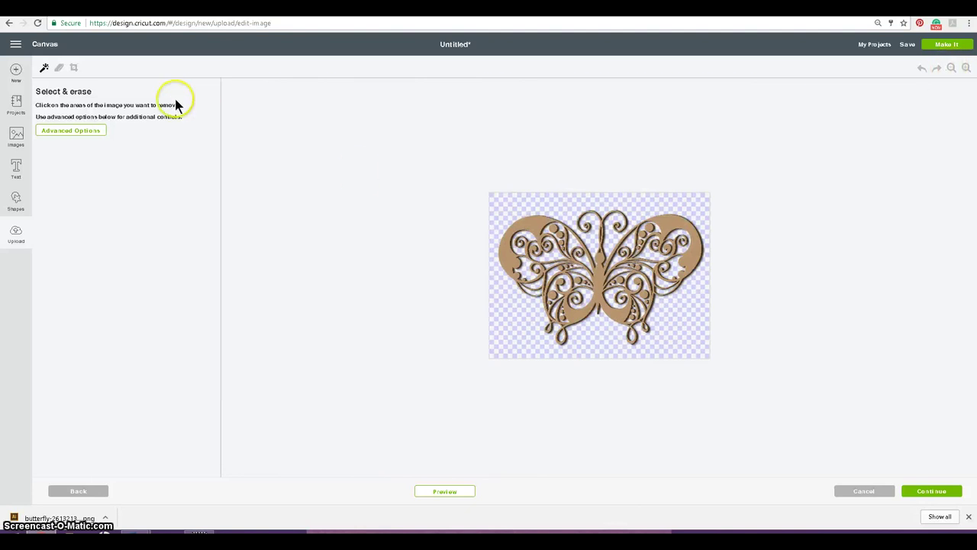
click(59, 70)
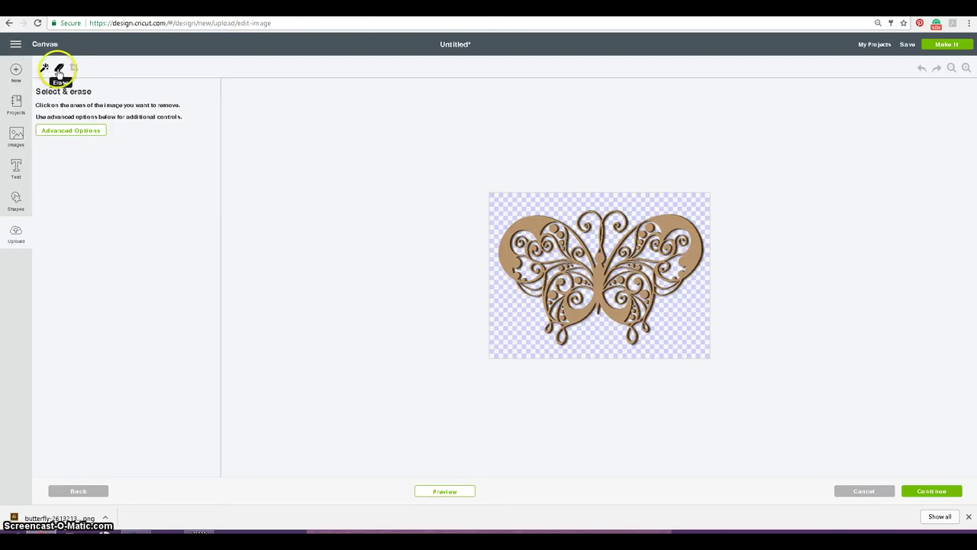
click(74, 68)
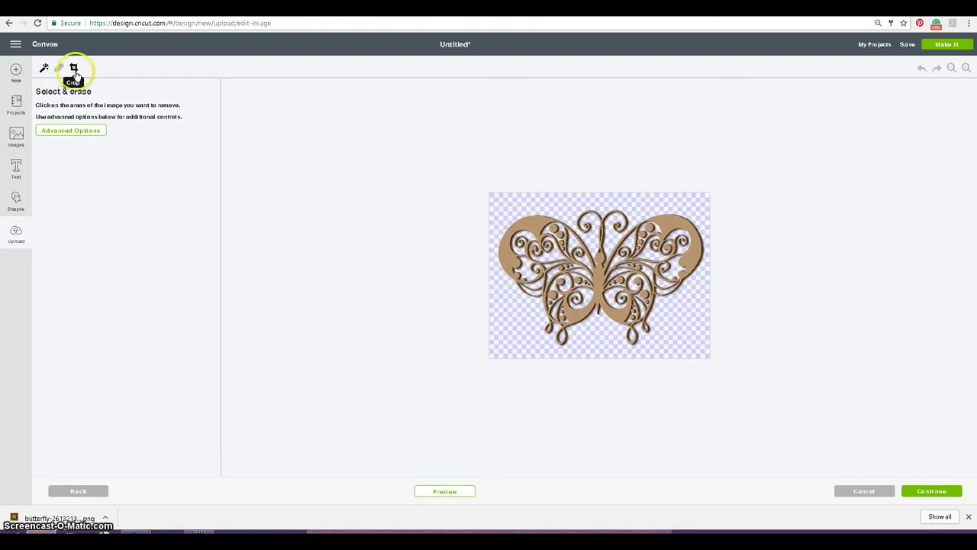
click(181, 142)
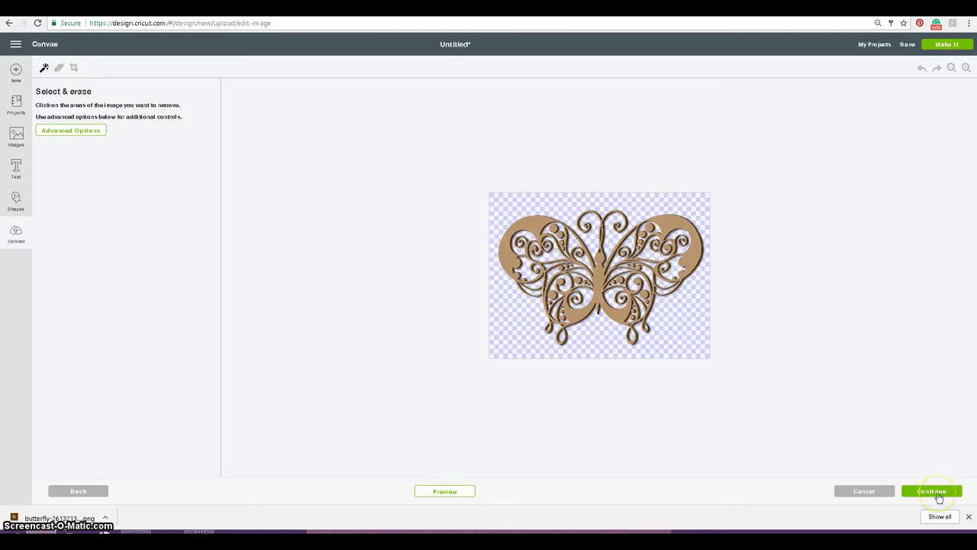
- Accept the butterfly without edits and save it as a cut image tagged "butterfly, butterfly design"
click(938, 494)
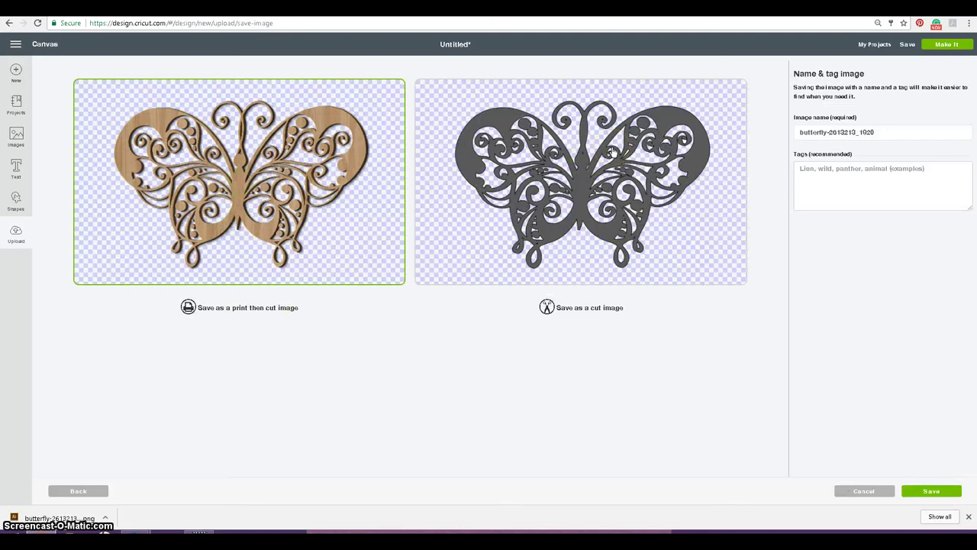
click(612, 152)
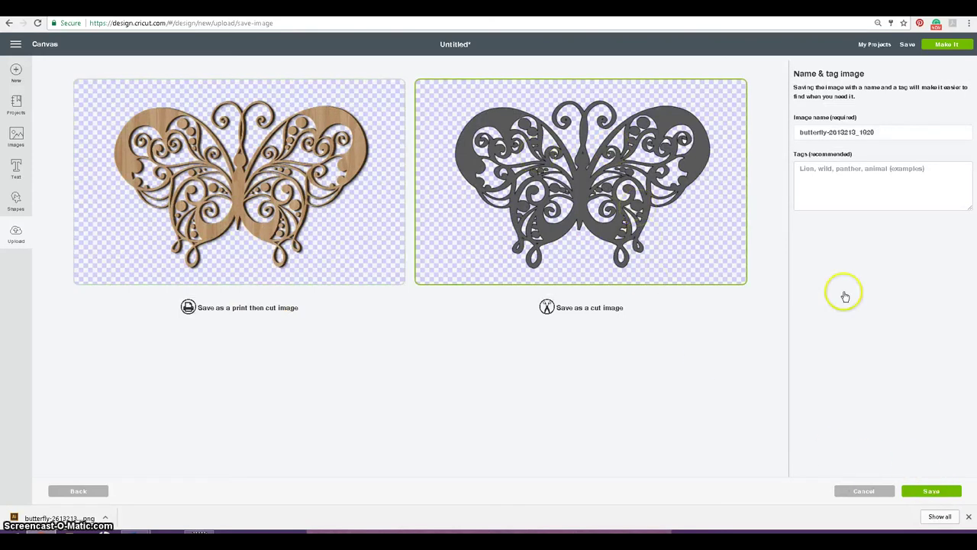
click(821, 167)
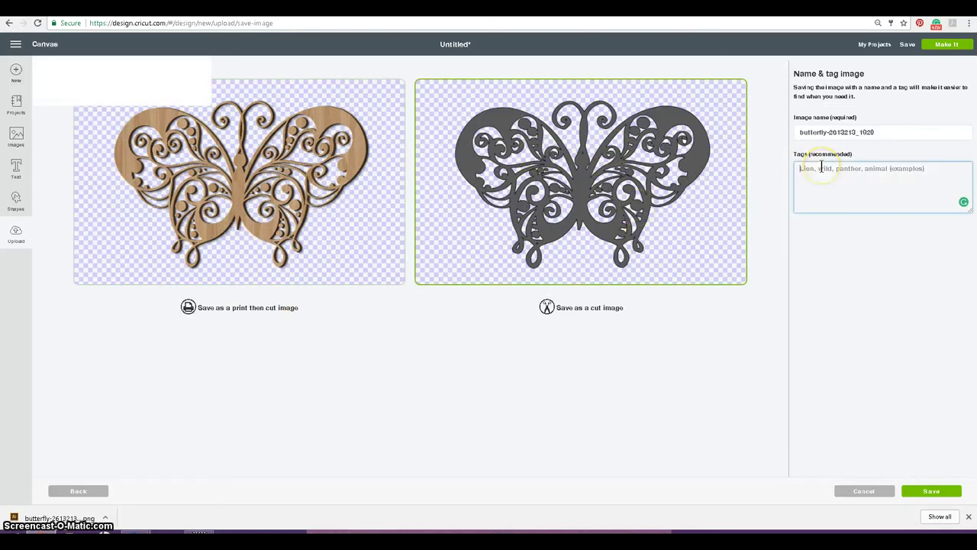
text(b)
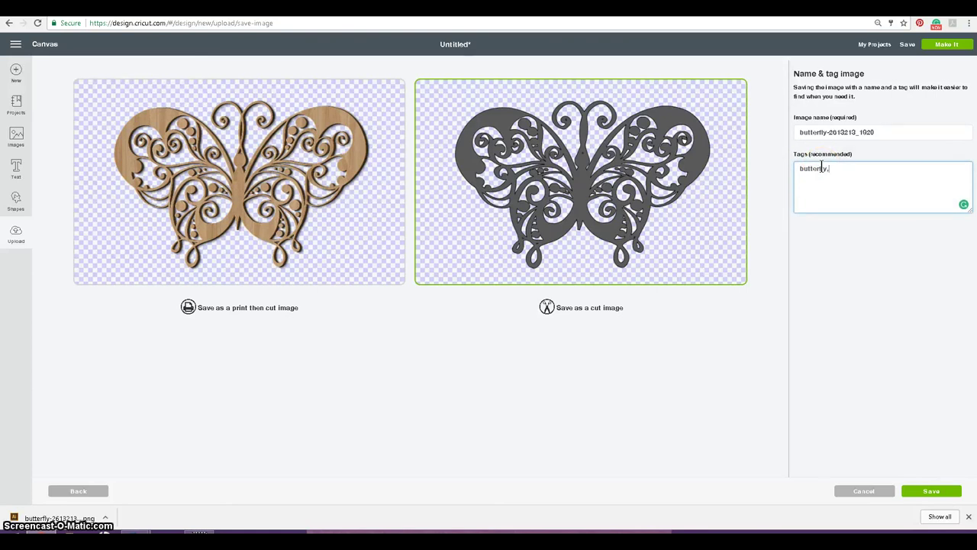
text(utterfly,)
text(butterfly)
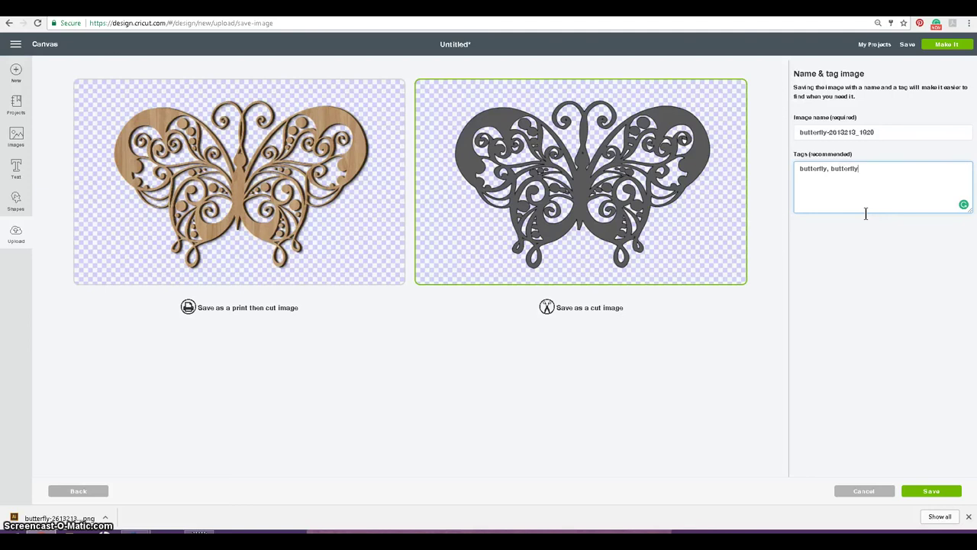
text( design)
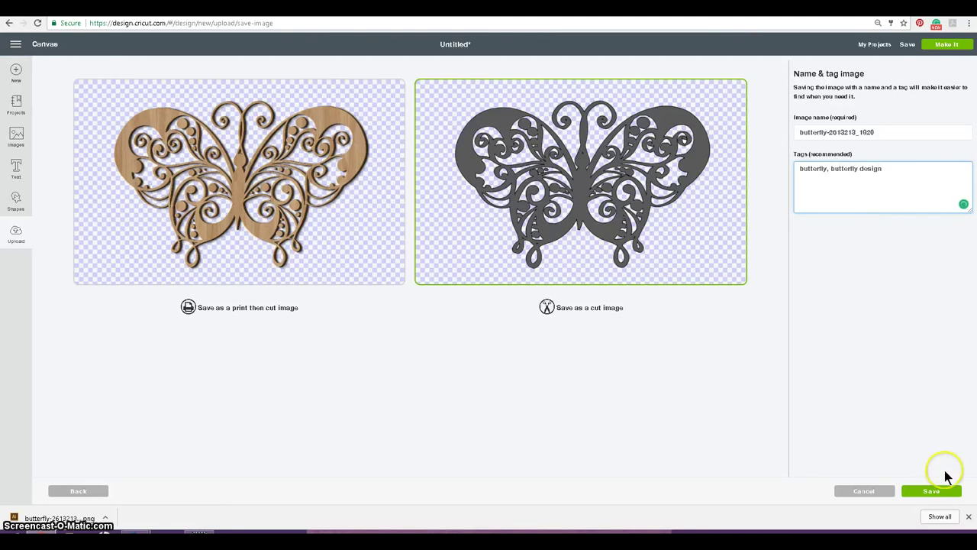
click(936, 491)
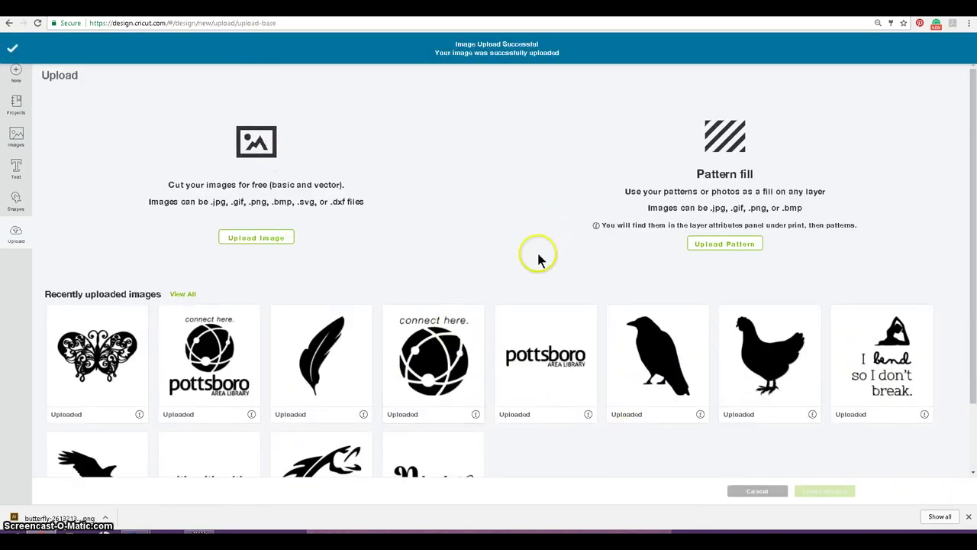
- Start another image upload, then return to Pixabay and look through the butterfly illustrations for a second image
click(240, 238)
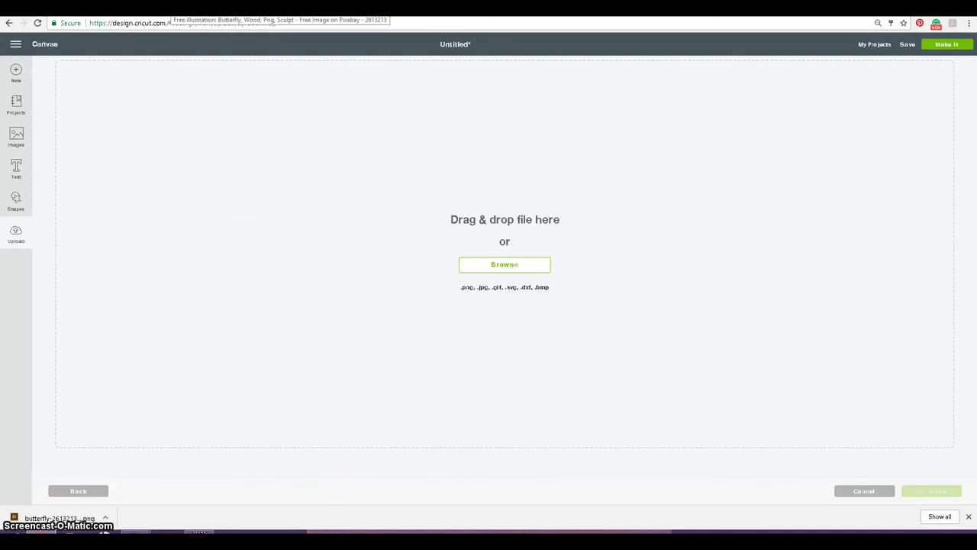
click(184, 8)
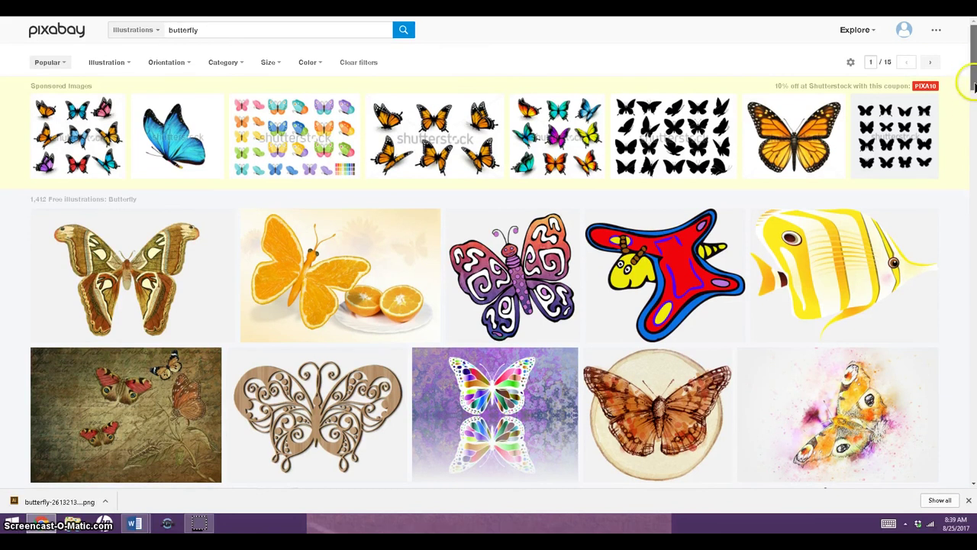
drag(974, 88, 963, 232)
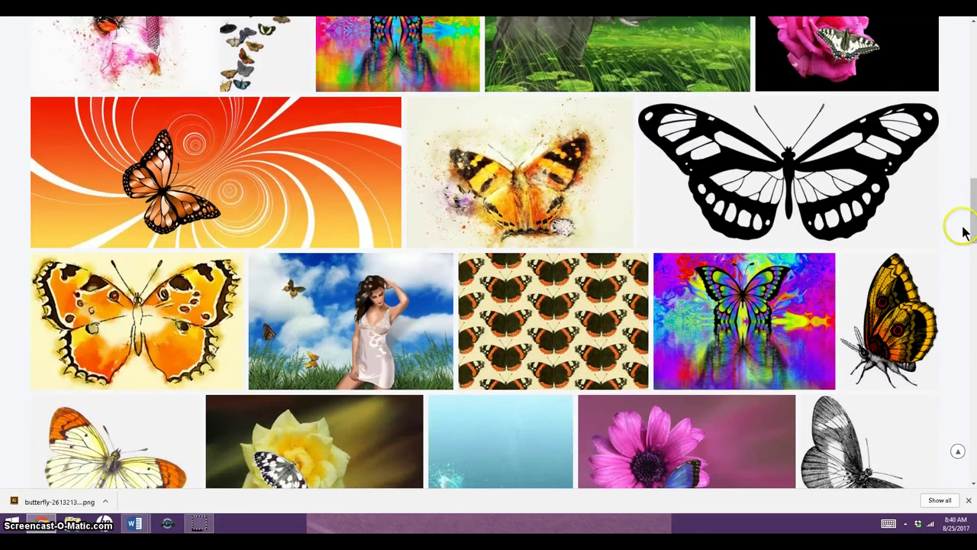
click(887, 170)
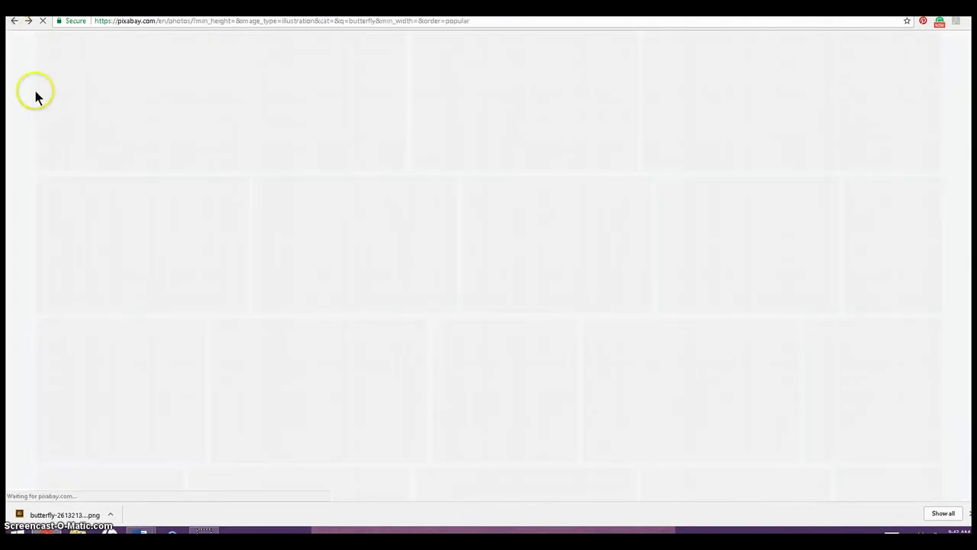
scroll(195, 169, up, 1)
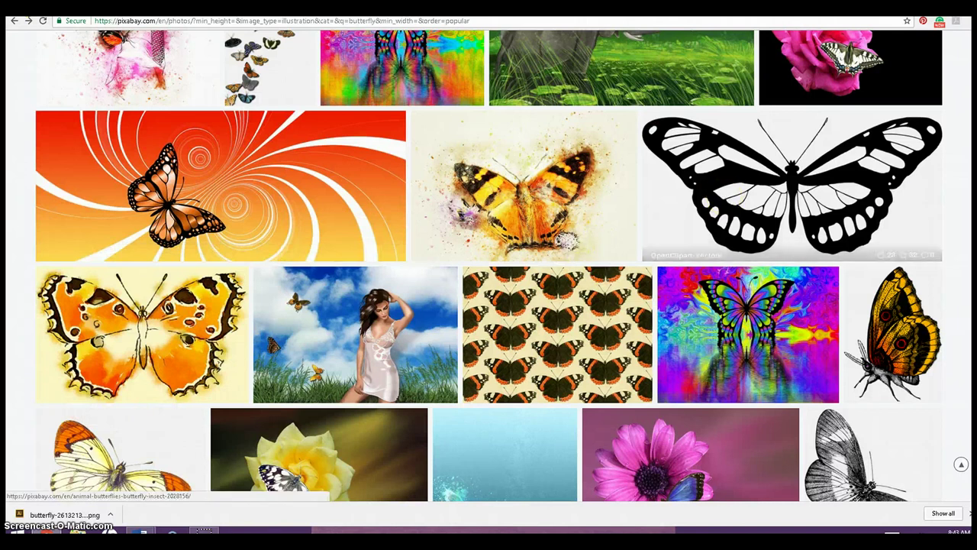
scroll(738, 197, up, 2)
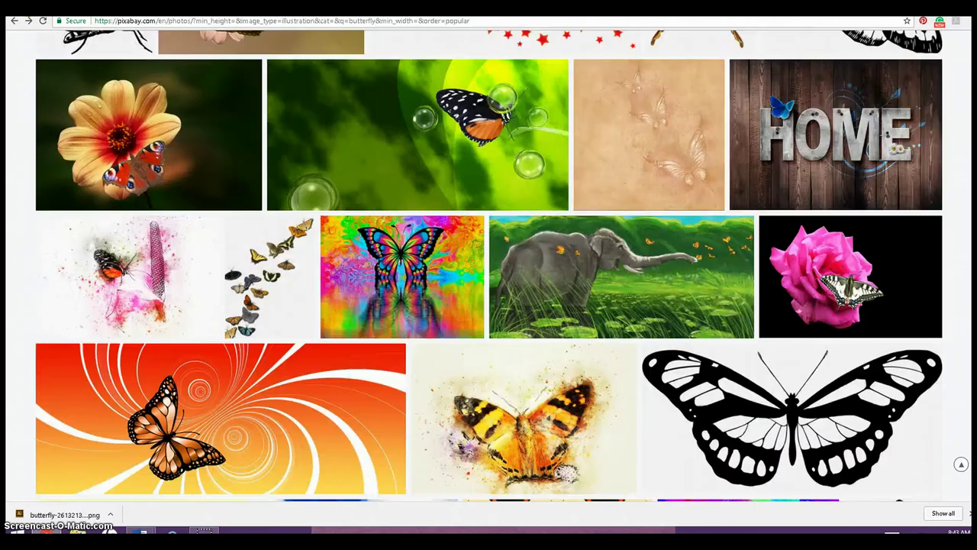
scroll(739, 197, down, 8)
scroll(488, 290, up, 5)
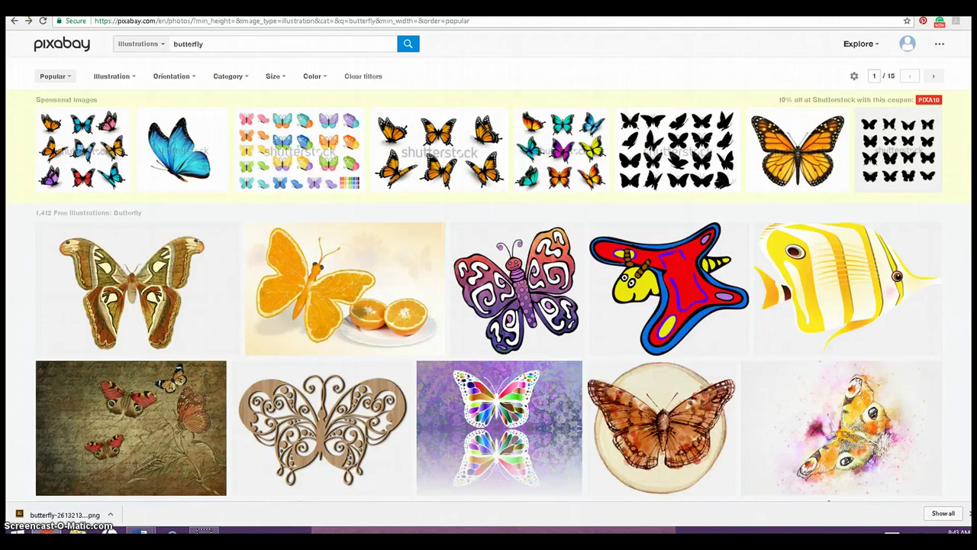
- Download the brown patterned butterfly illustration with spread wings as a 1920x1250 PNG and switch back to Cricut Design Space
click(178, 309)
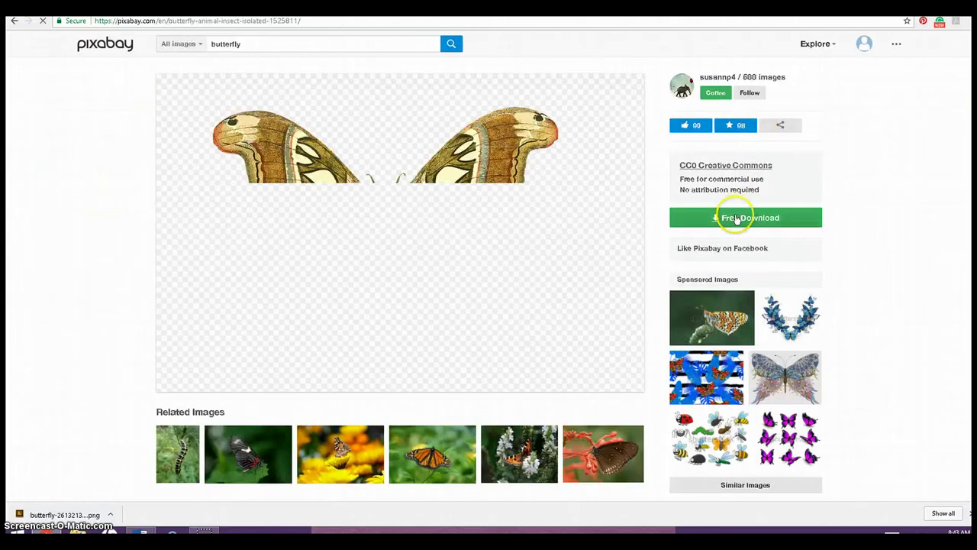
click(733, 218)
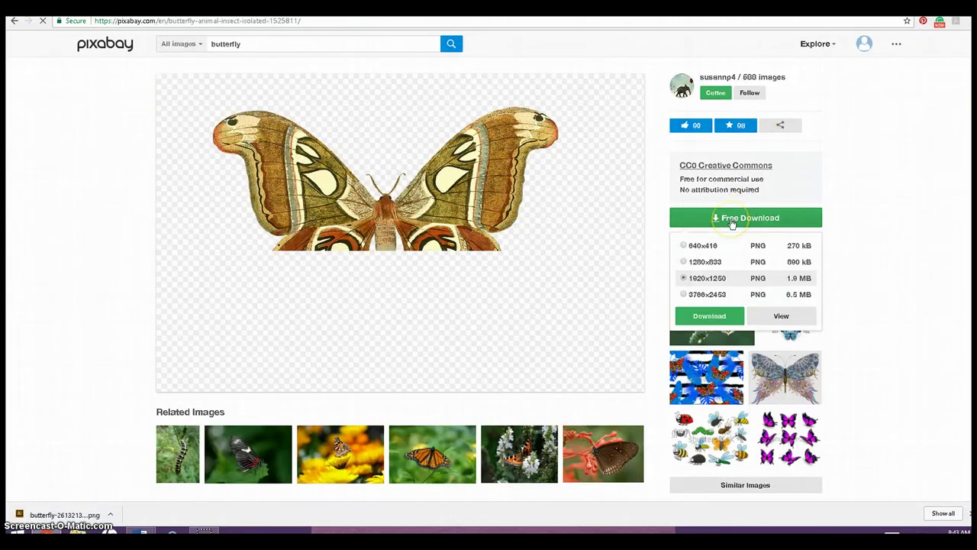
click(706, 316)
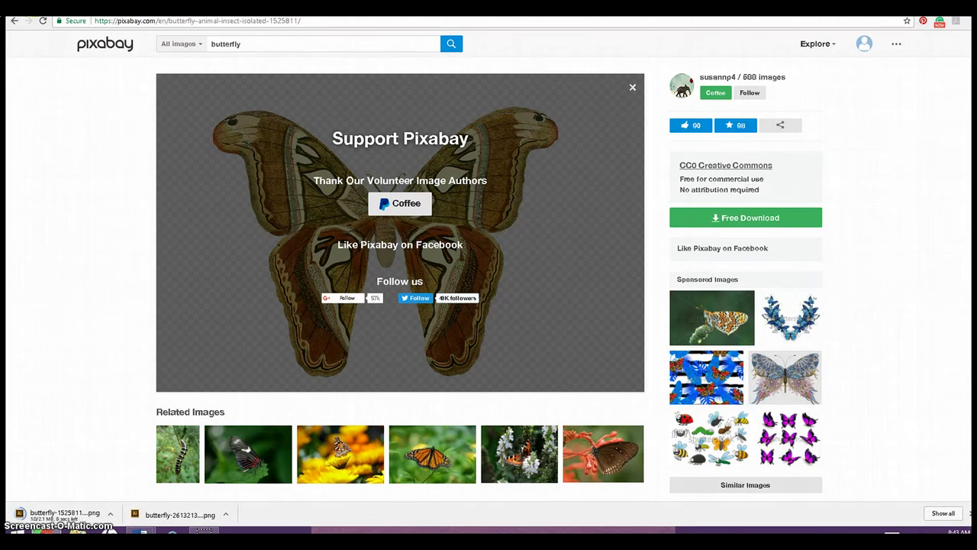
key(ctrl+Tab)
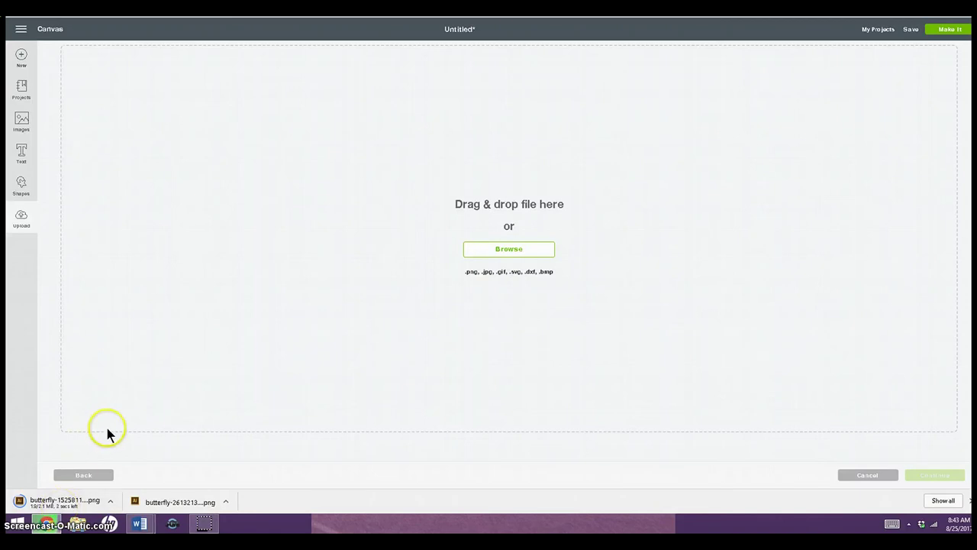
- Upload the patterned butterfly file butterfly-1525811_1920.png as a Simple image and continue to its editing stage
click(506, 249)
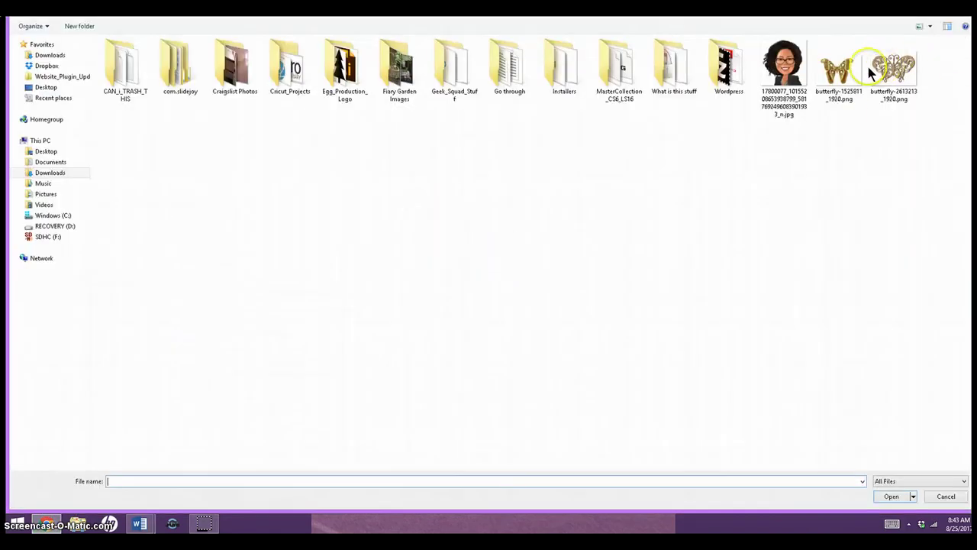
click(853, 70)
click(890, 496)
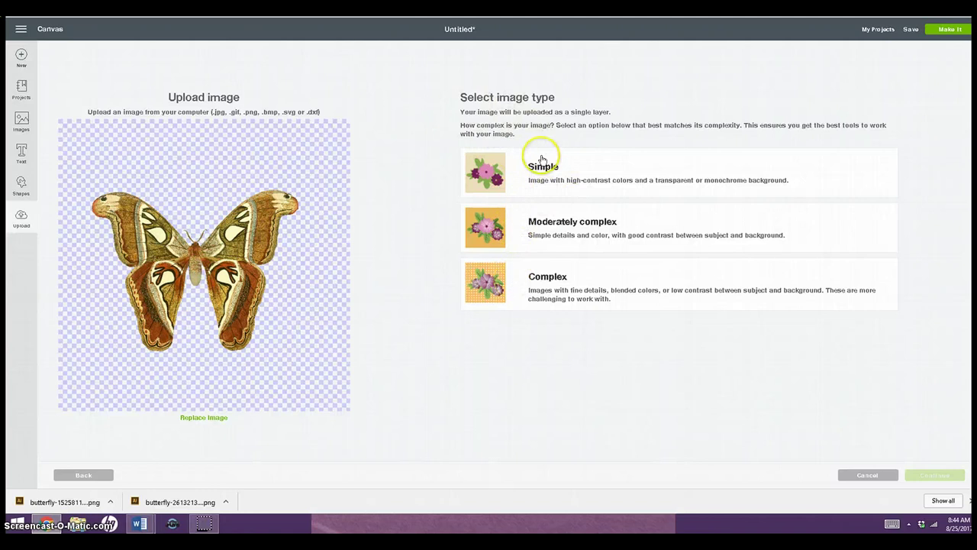
click(737, 178)
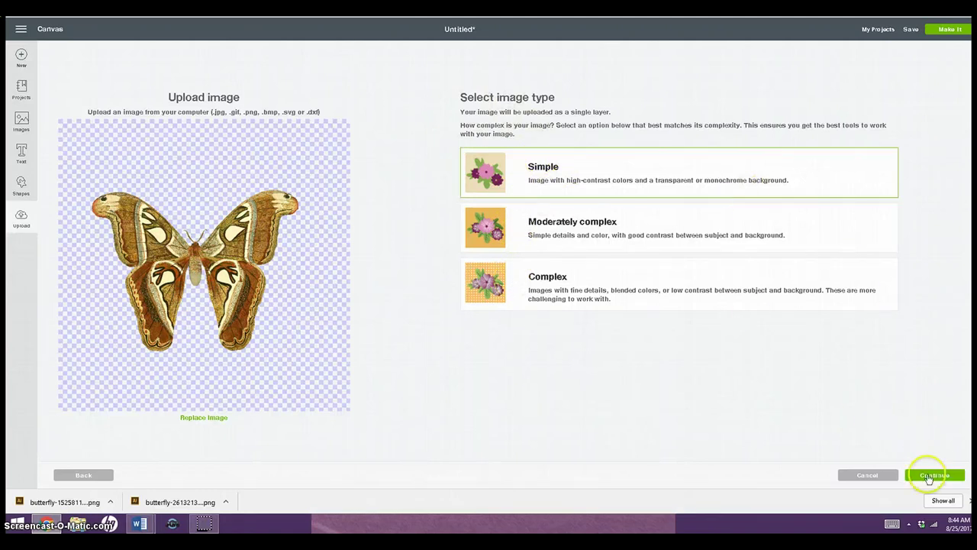
click(931, 475)
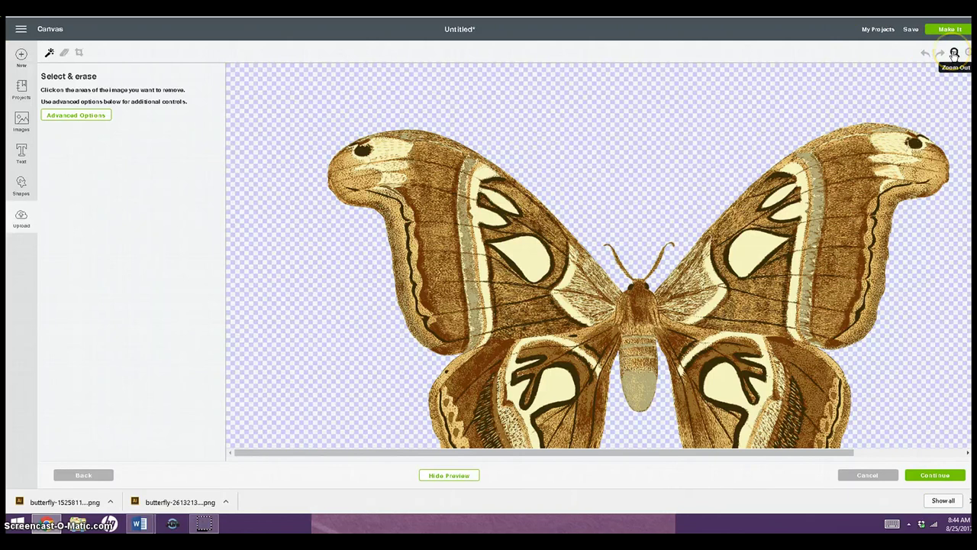
- Erase the cream-coloured patches inside the butterfly's upper and lower wings with Select & Erase
click(954, 53)
click(954, 53)
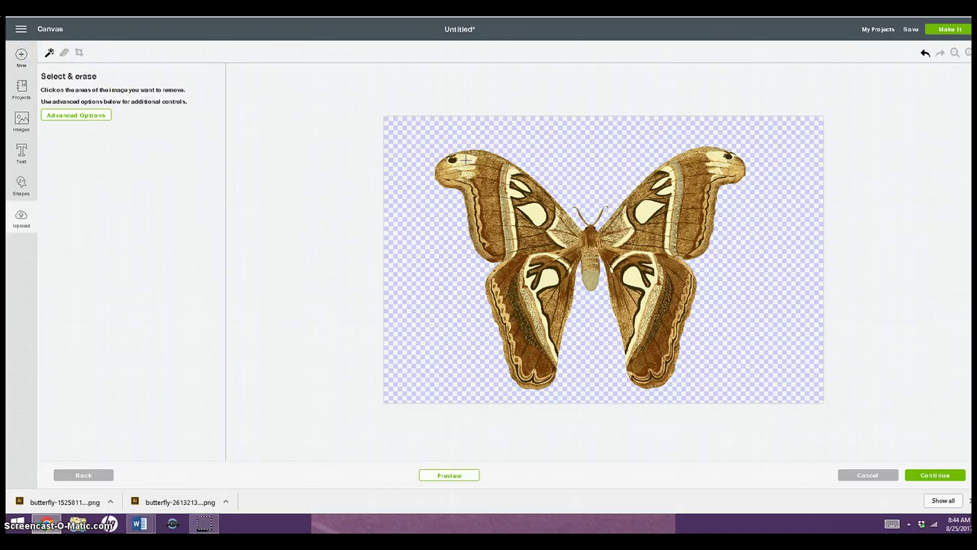
click(23, 48)
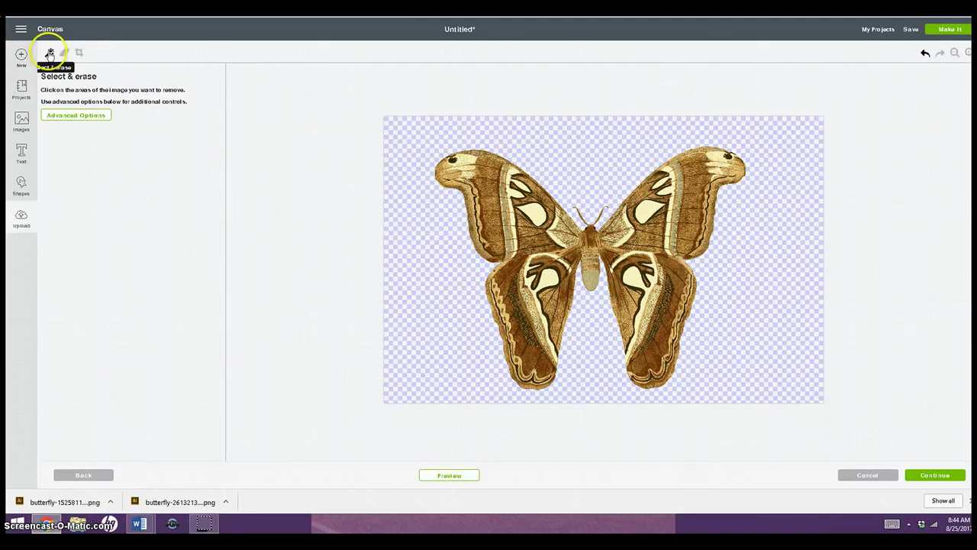
click(535, 211)
click(548, 277)
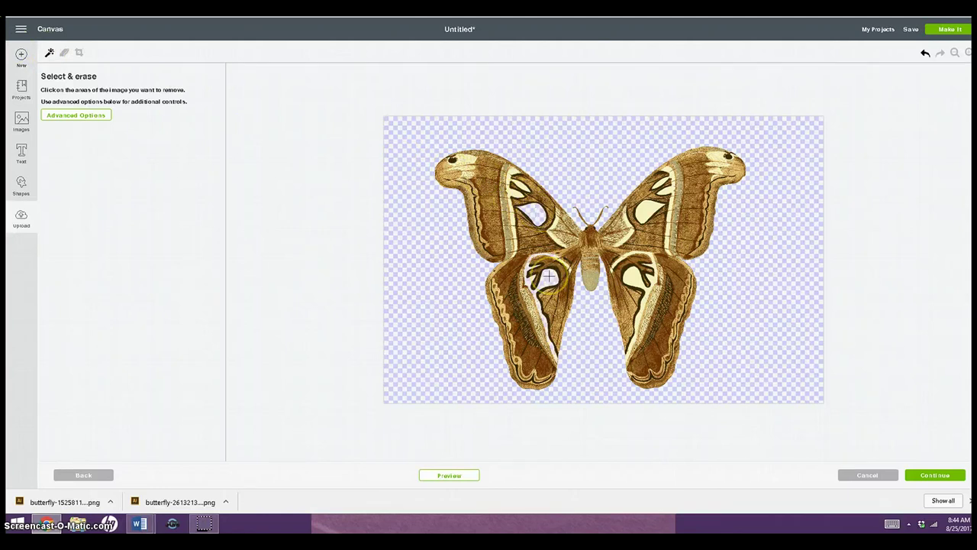
click(636, 281)
click(648, 208)
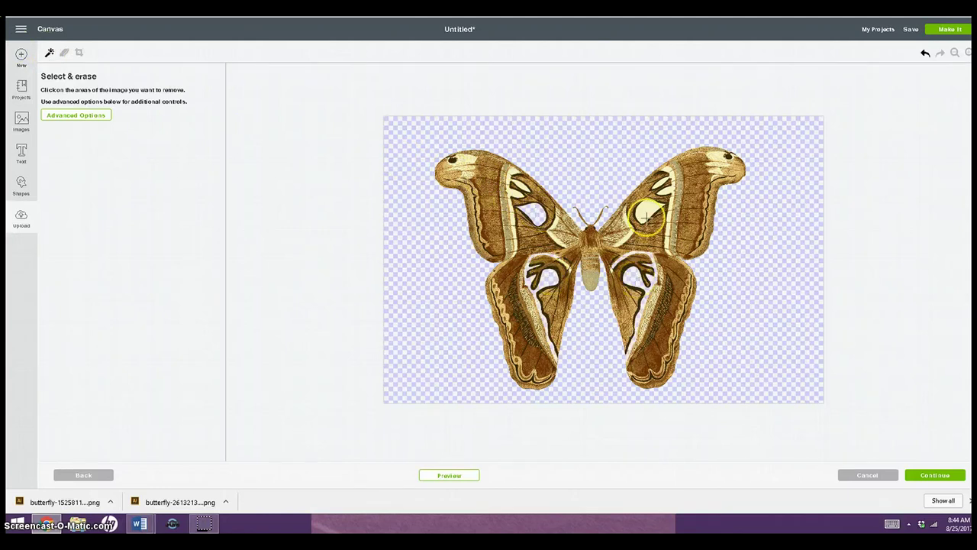
click(664, 193)
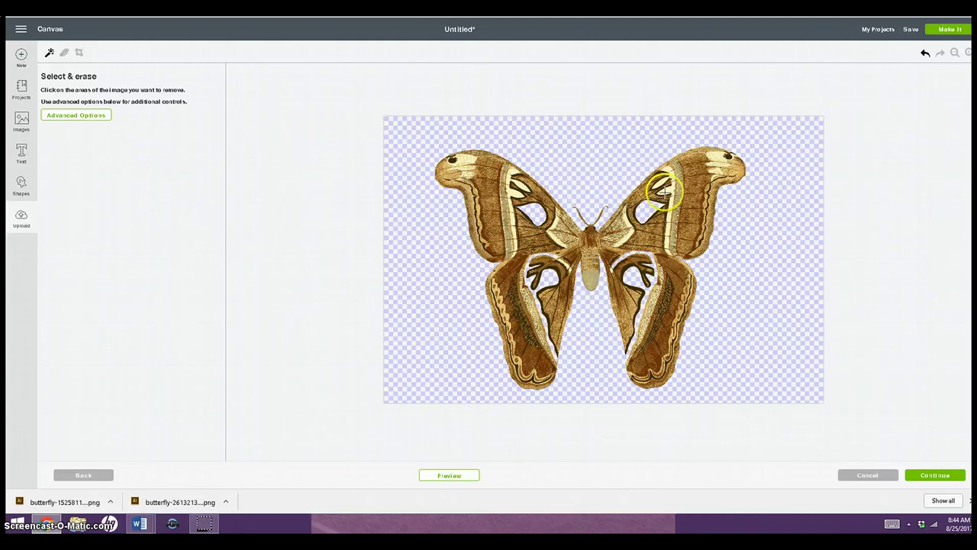
click(661, 183)
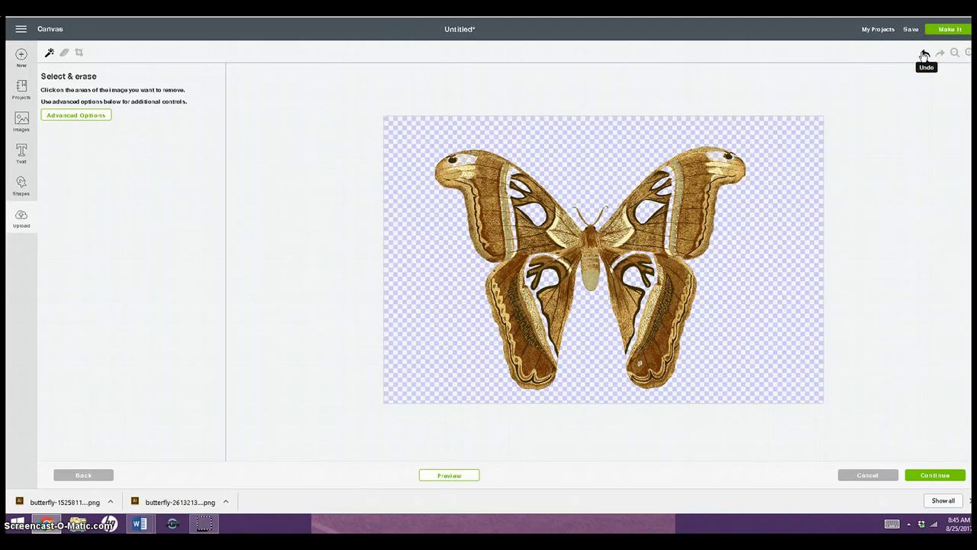
- Undo the last erased spot and save the butterfly as a print then cut image named butterfly-1525811_1920
click(924, 55)
click(935, 475)
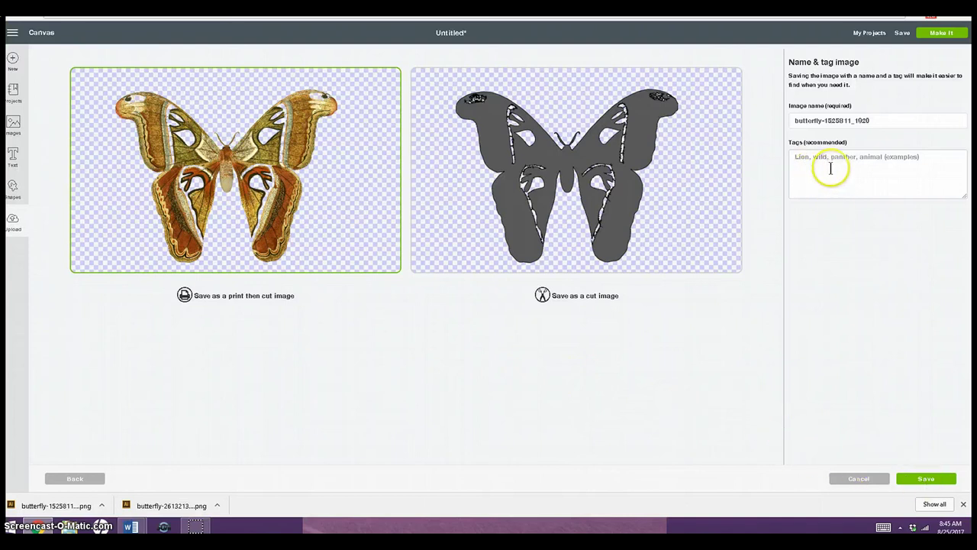
click(924, 480)
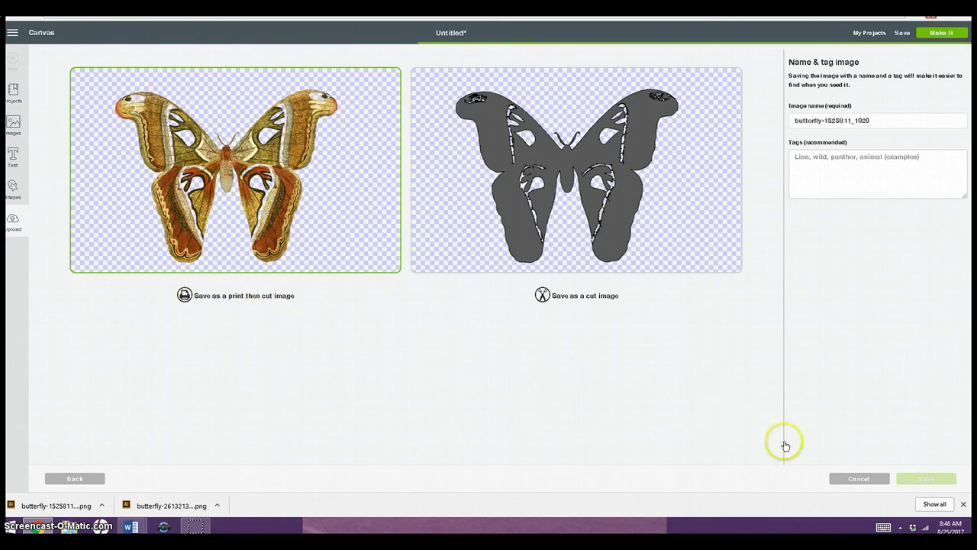
- Leave the image saving page and look through the recently uploaded images
click(857, 479)
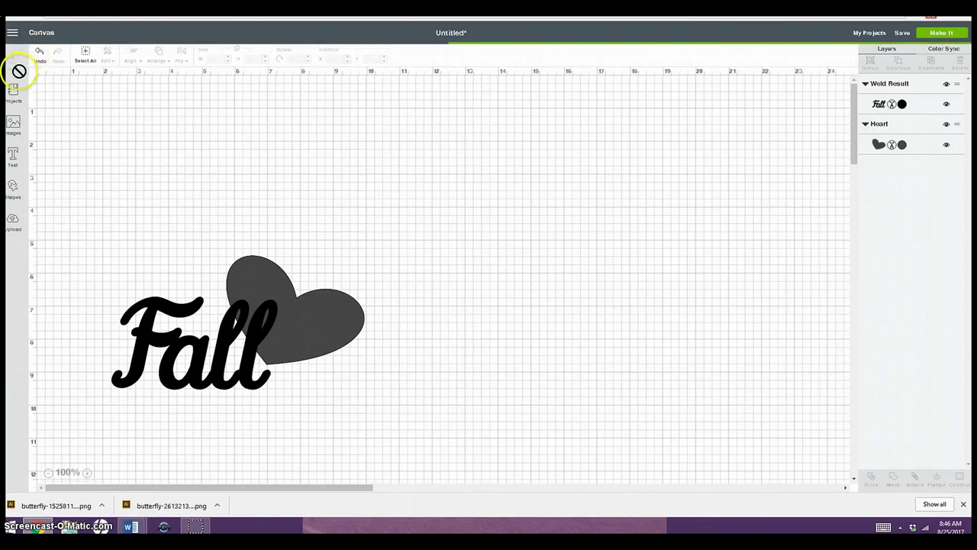
click(13, 220)
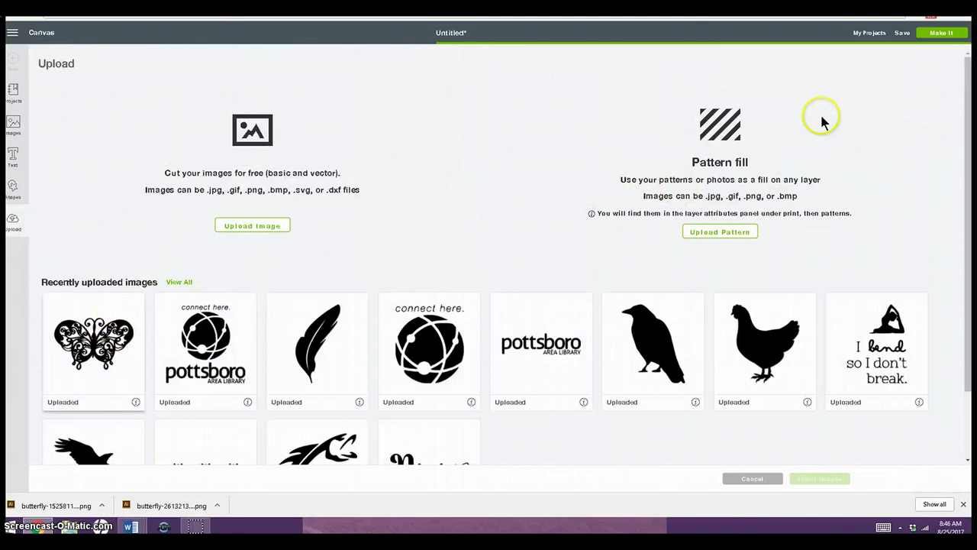
scroll(959, 240, down, 2)
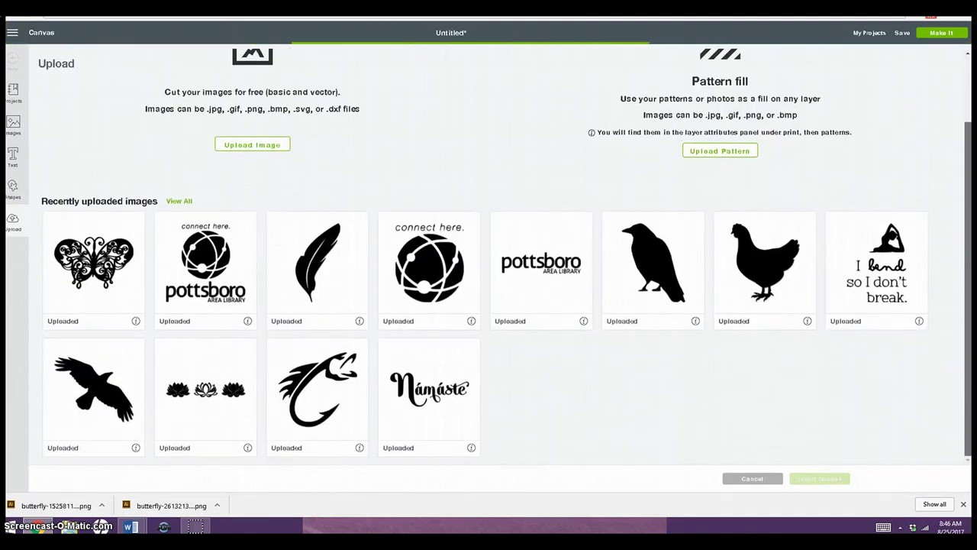
scroll(966, 264, up, 1)
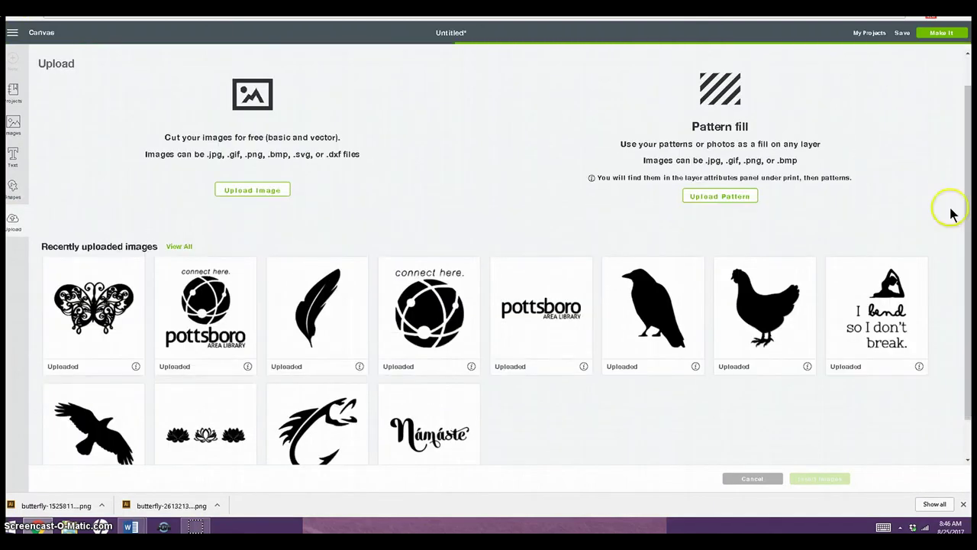
click(177, 248)
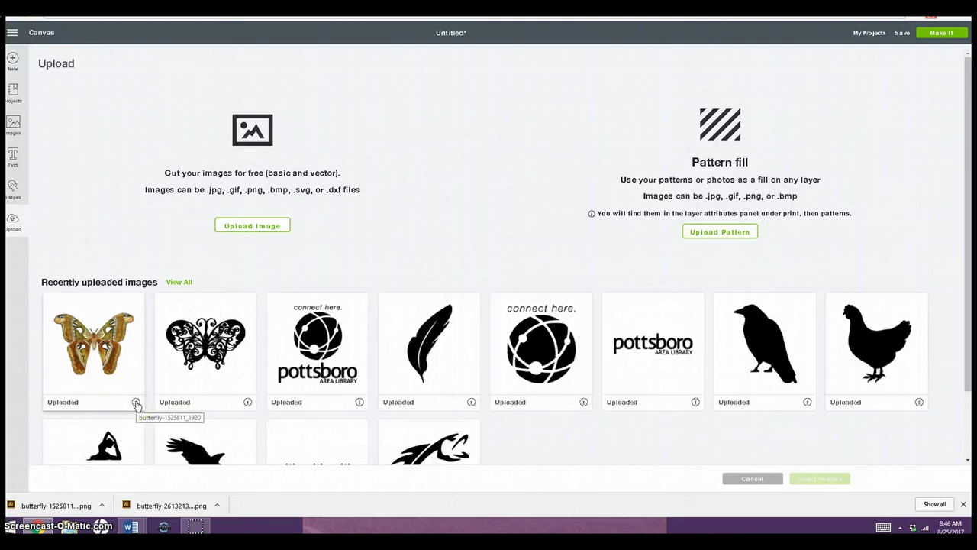
- Delete the coloured butterfly-1525811_1920 image from the recently uploaded images
click(136, 403)
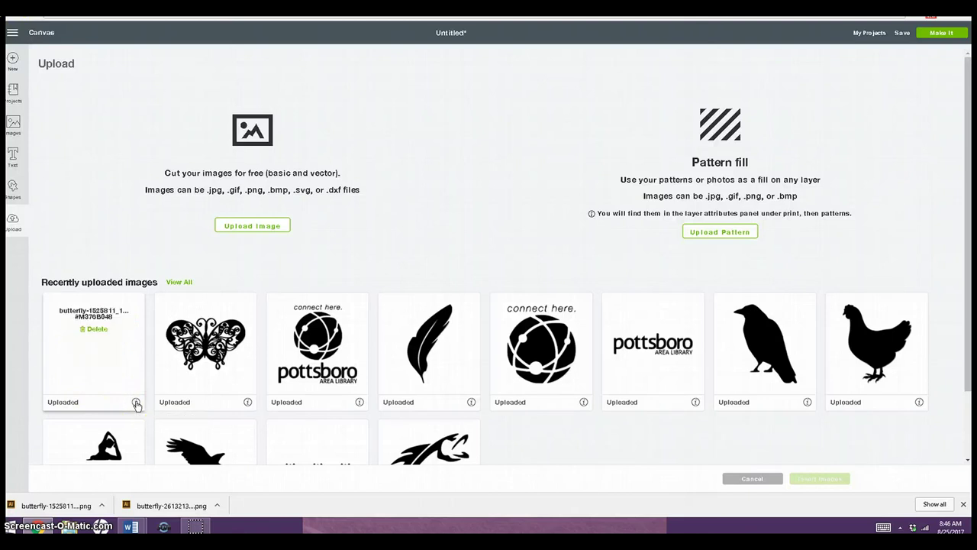
click(97, 330)
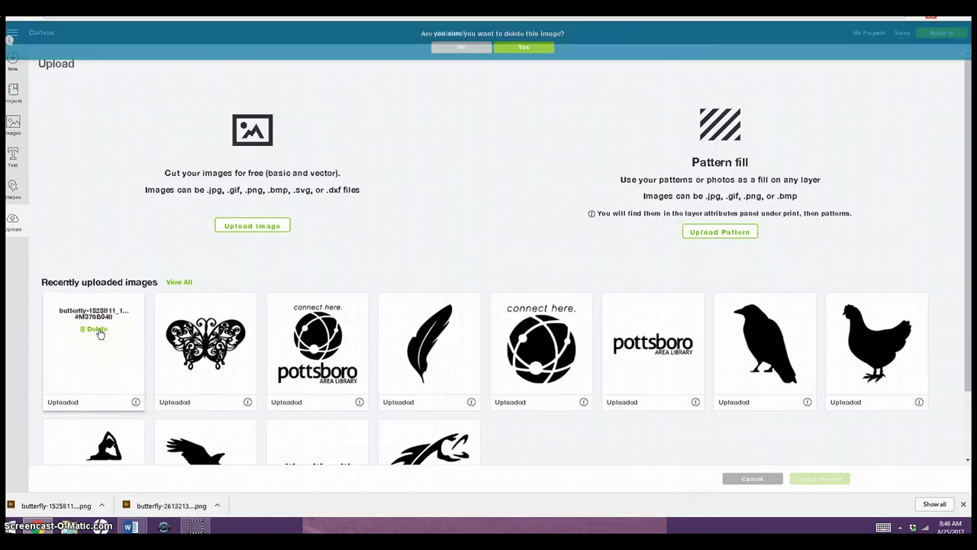
click(524, 49)
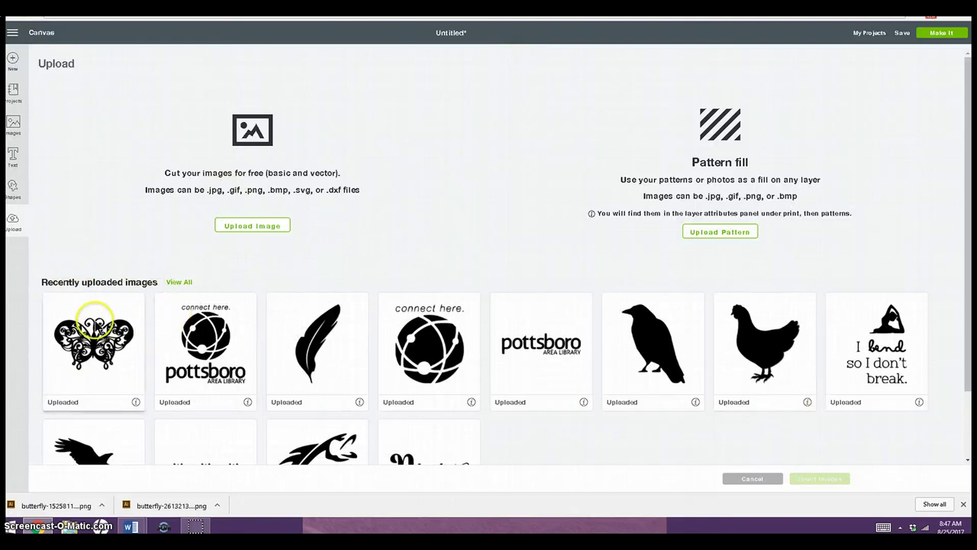
- Insert the uploaded black filigree butterfly on the canvas and shrink it to about 4.57 by 3 inches
click(99, 327)
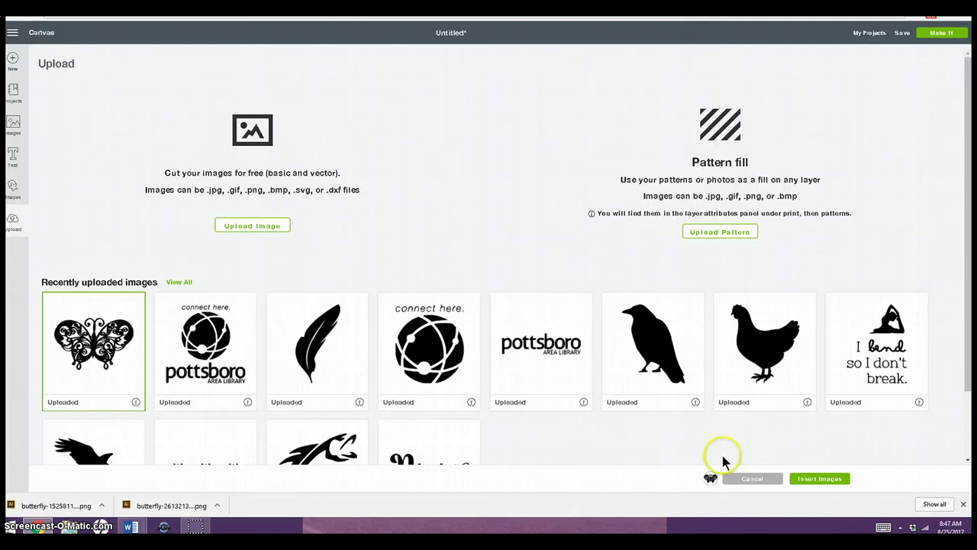
click(809, 479)
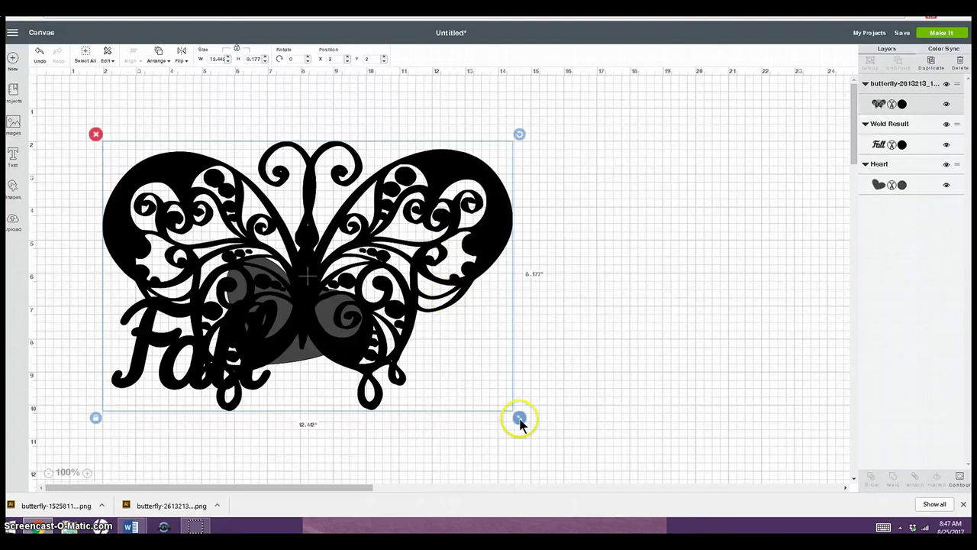
drag(519, 420, 260, 239)
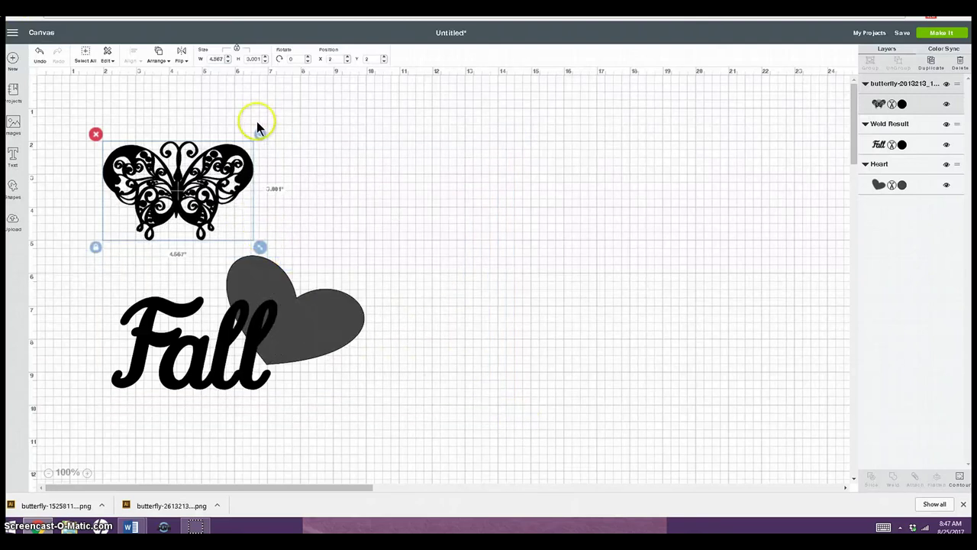
- Rotate the butterfly counterclockwise to about 327° and place it against the upper left of the Fall lettering
drag(231, 97, 222, 91)
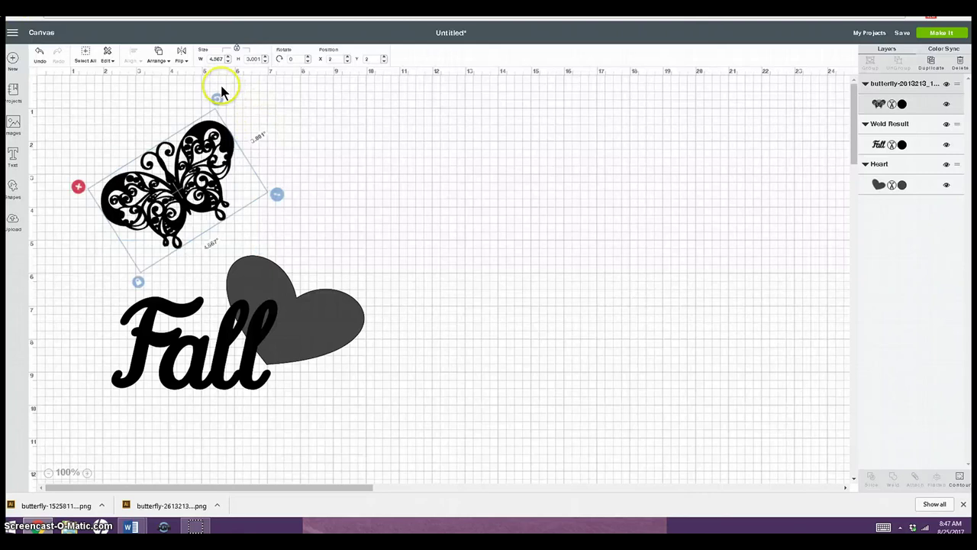
drag(165, 191, 114, 257)
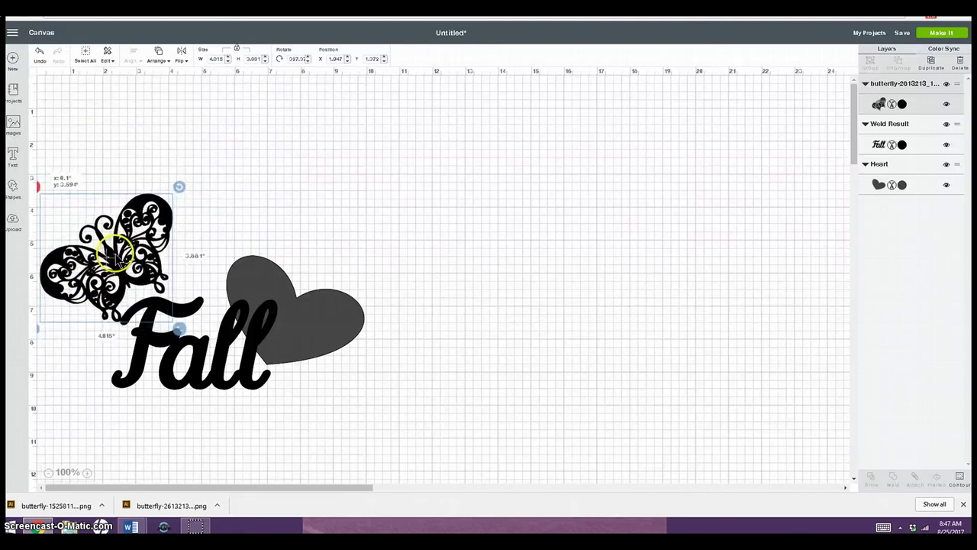
click(296, 207)
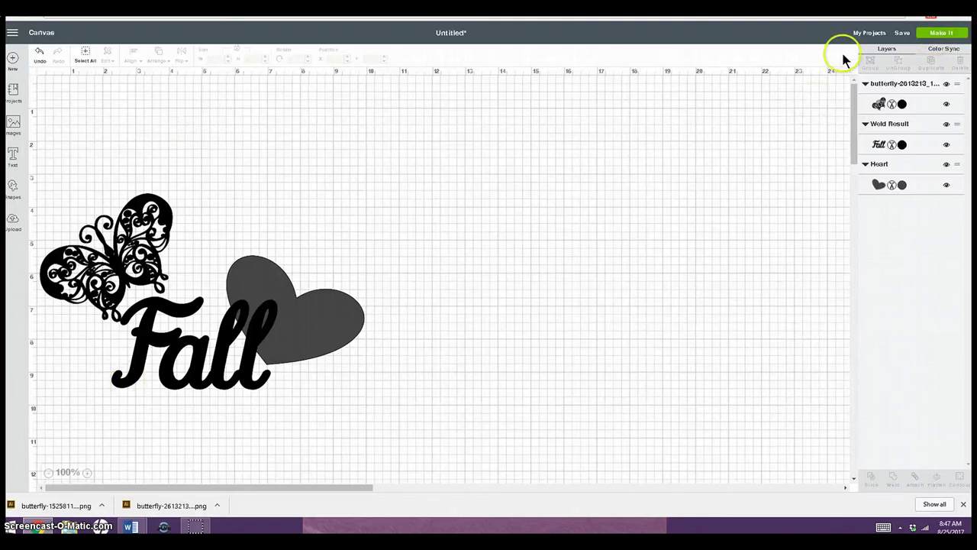
- Save the project under the name "Fall"
click(902, 32)
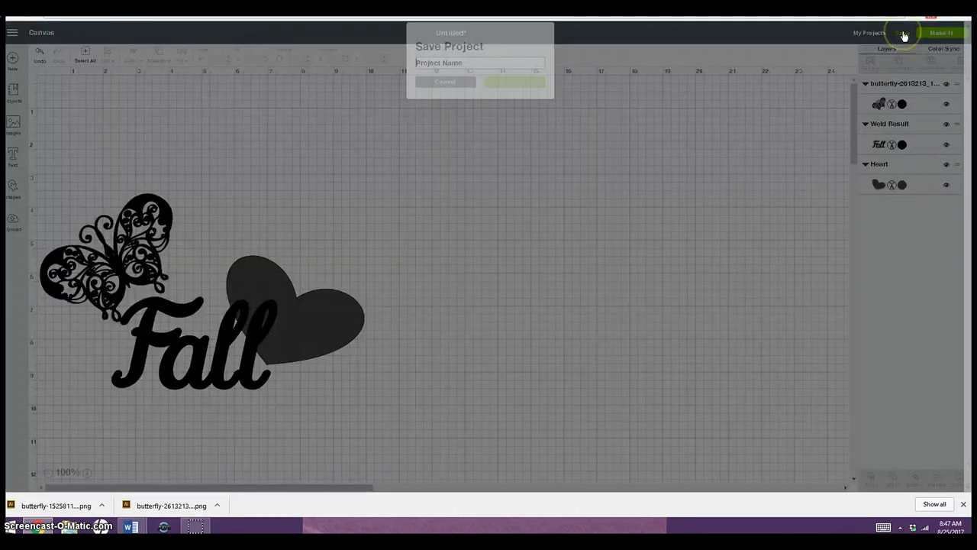
click(428, 74)
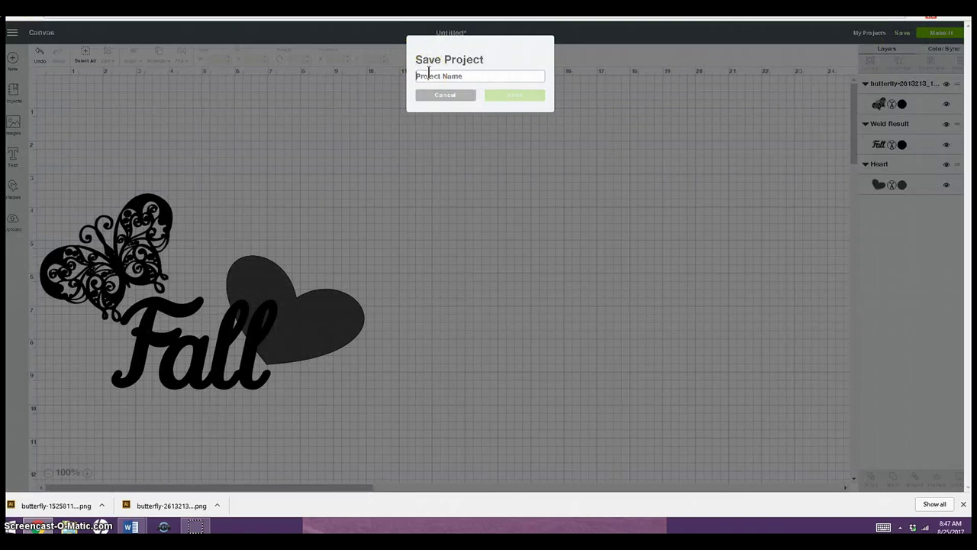
text(F)
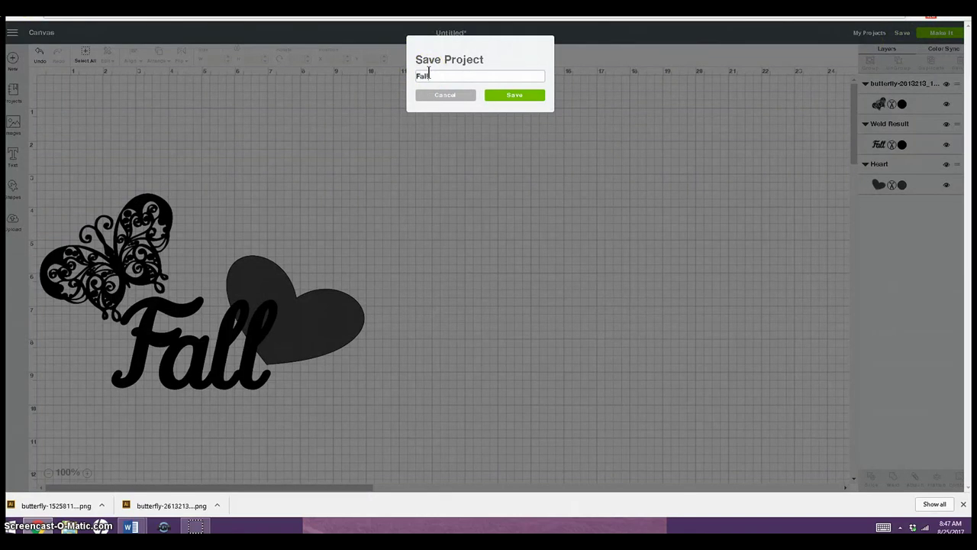
text(all-)
click(508, 96)
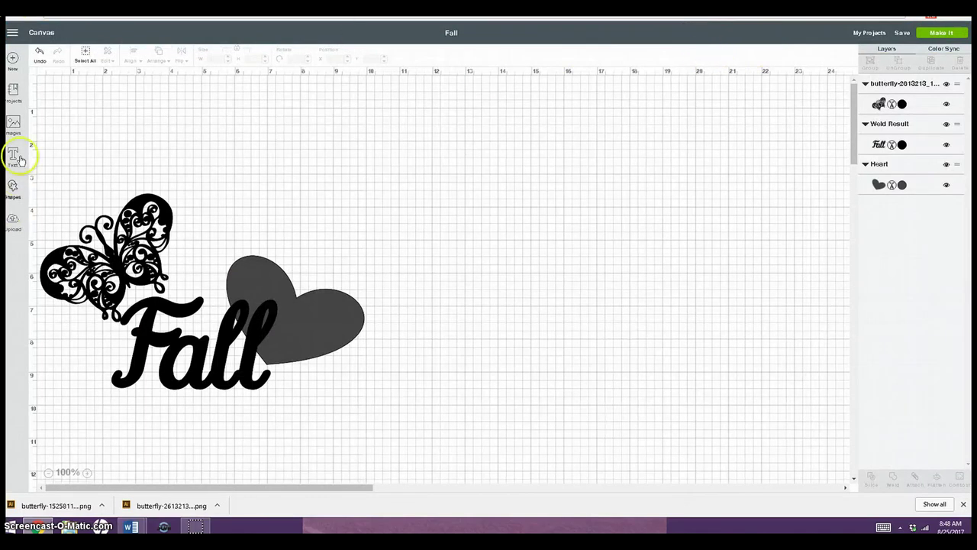
- Show only My Projects in the projects library and open the saved Fall project on the canvas
click(13, 91)
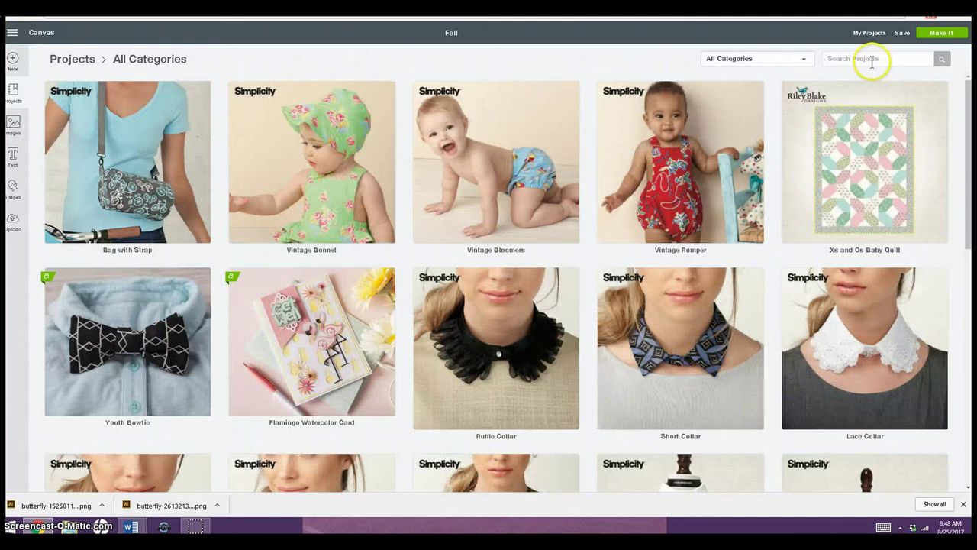
click(808, 62)
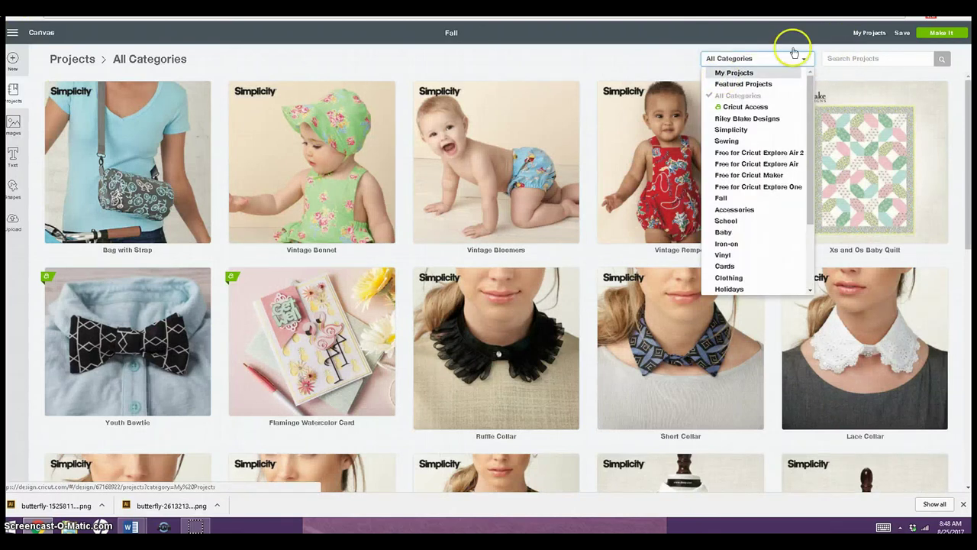
click(729, 74)
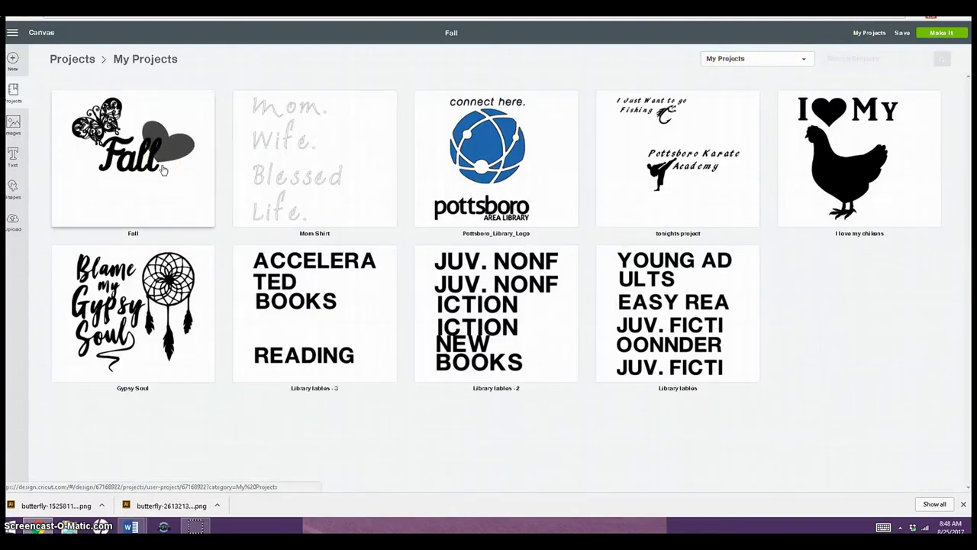
click(163, 171)
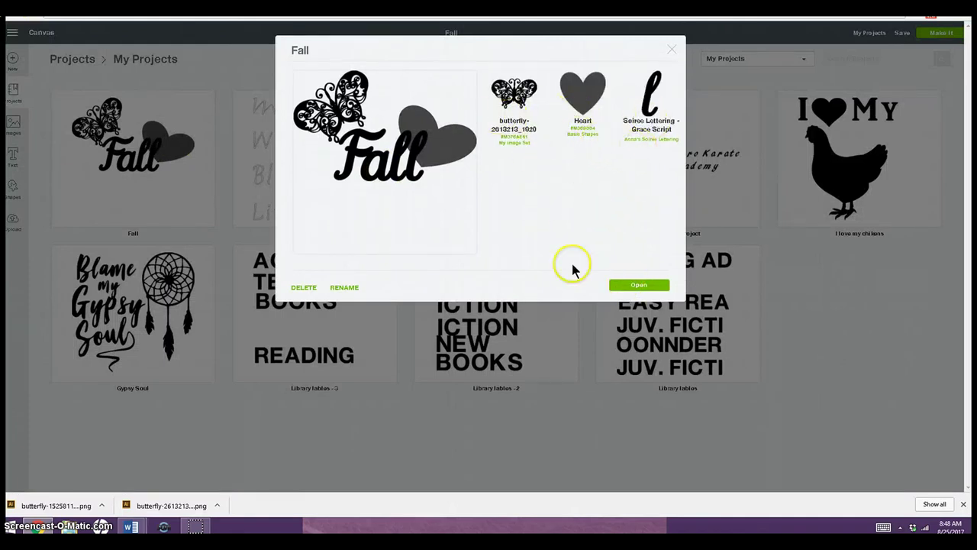
click(639, 285)
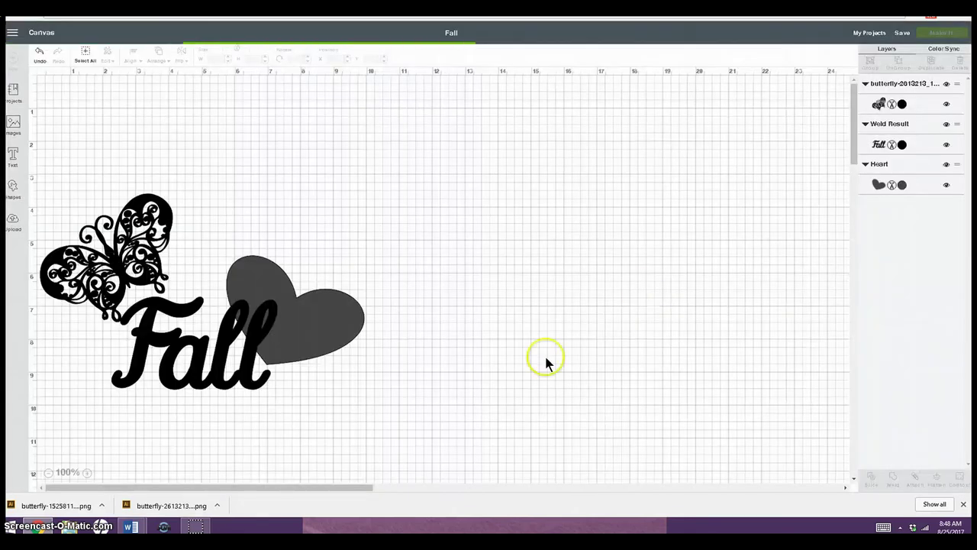